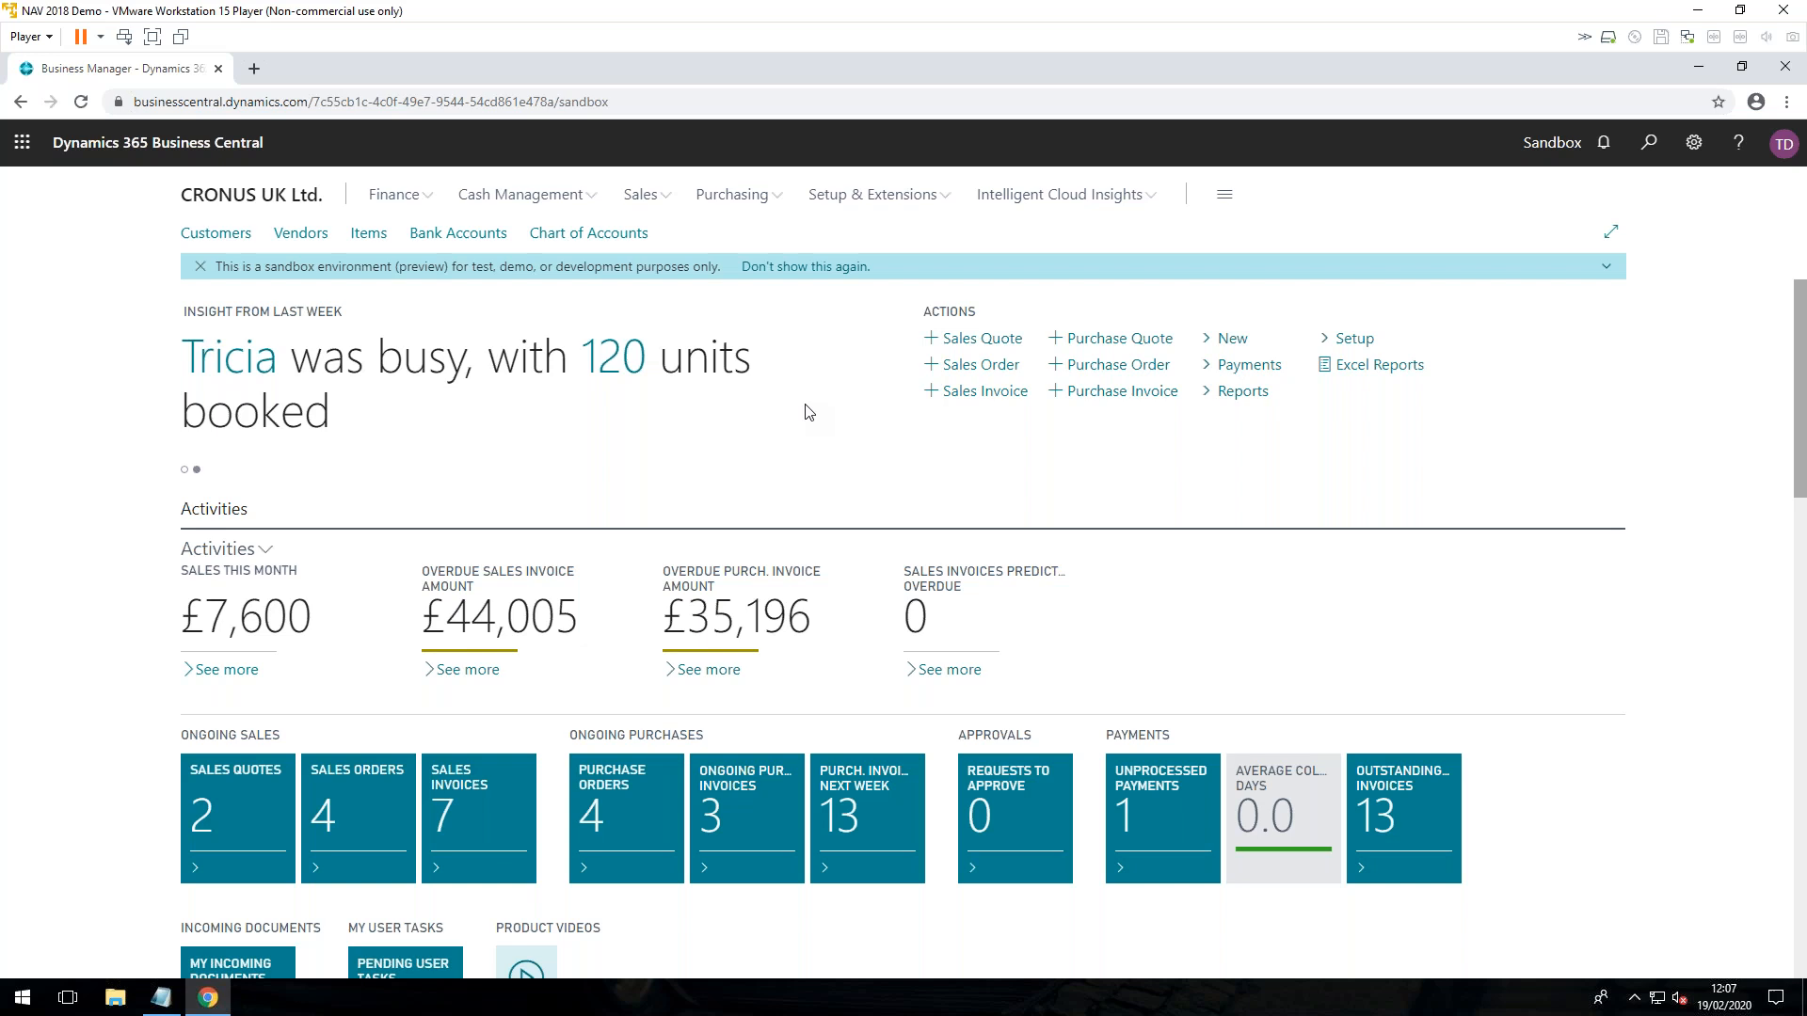
# Step: Open the Chart of Accounts and review the income statement and balance sheet accounts
pyautogui.click(591, 234)
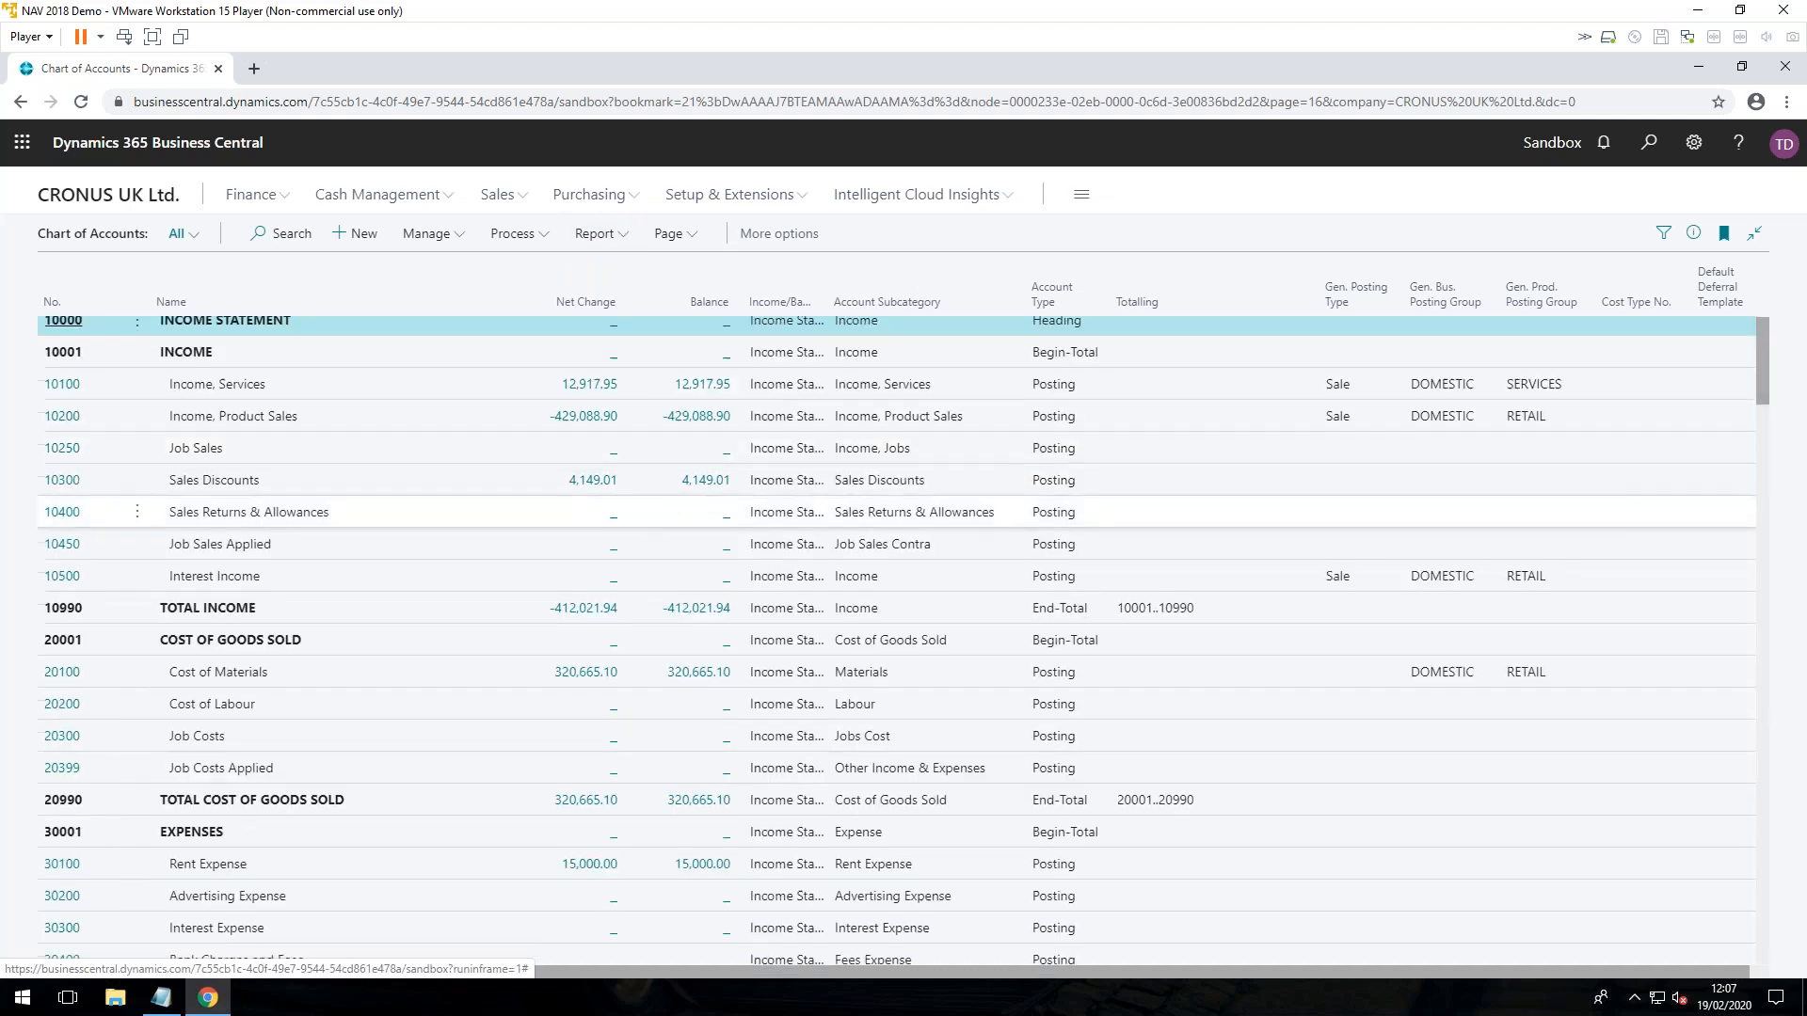
pyautogui.scroll(-5, 625, 537)
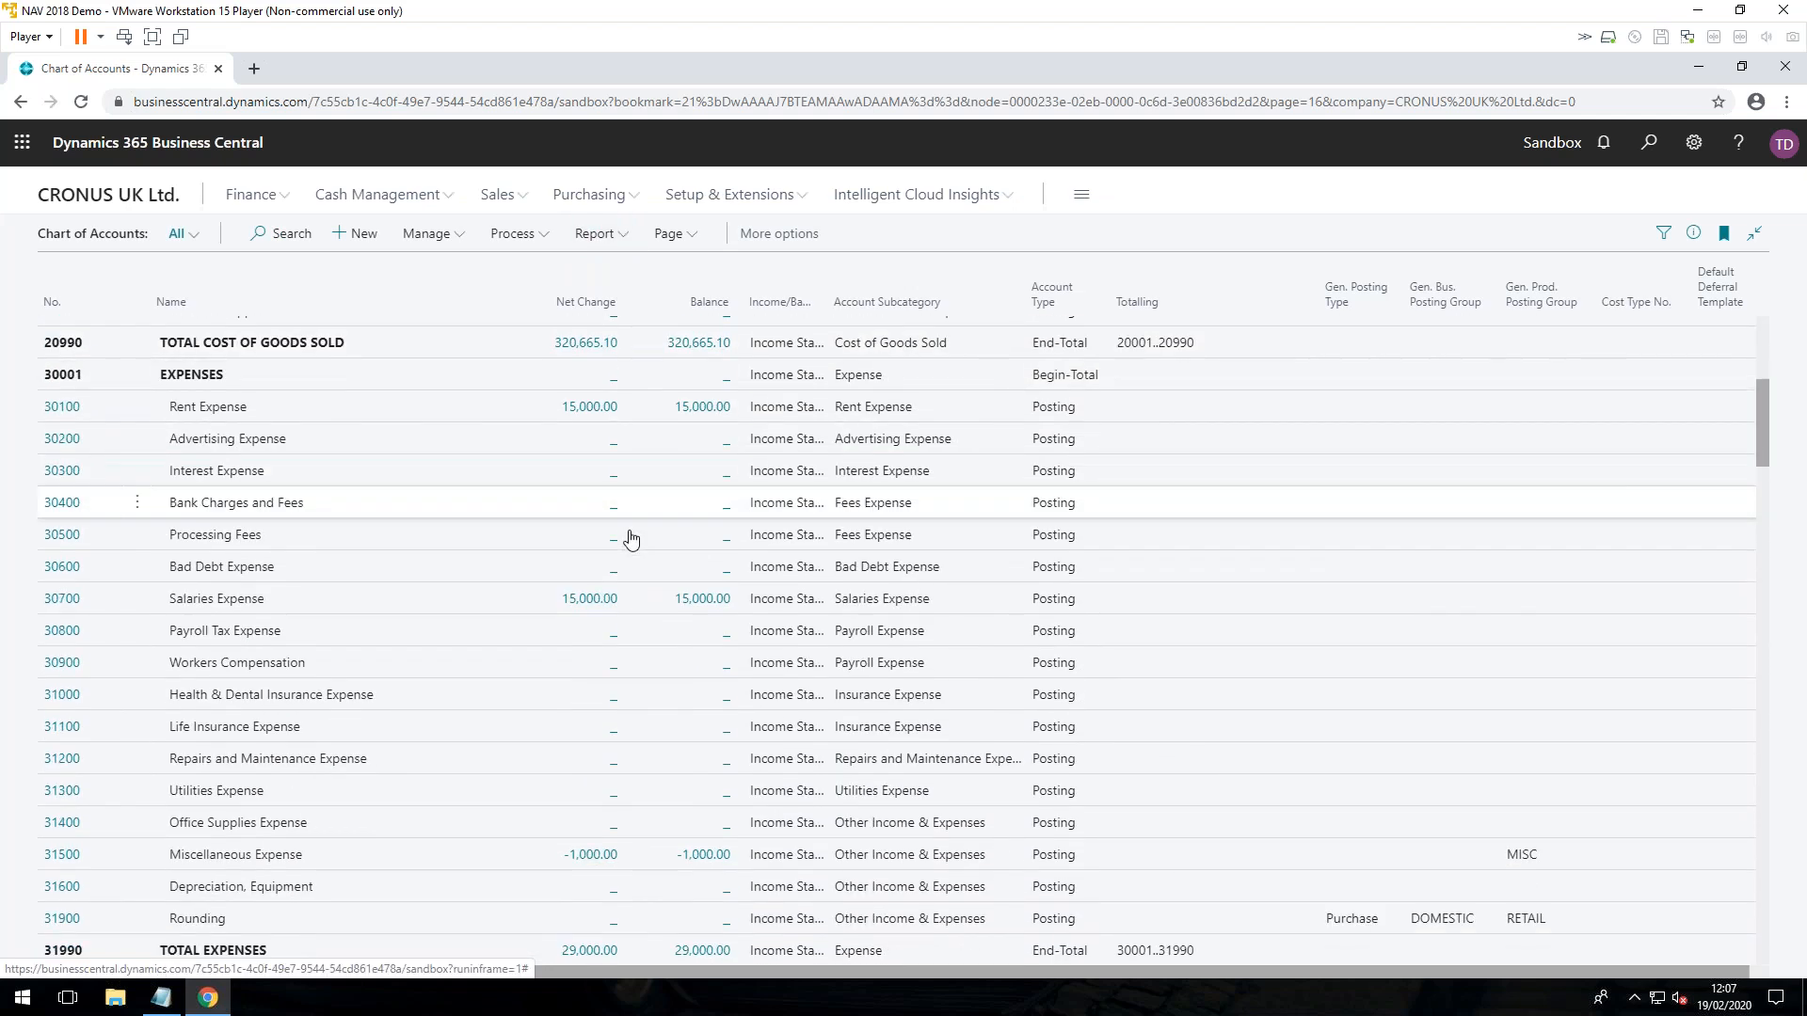
pyautogui.scroll(-7, 628, 537)
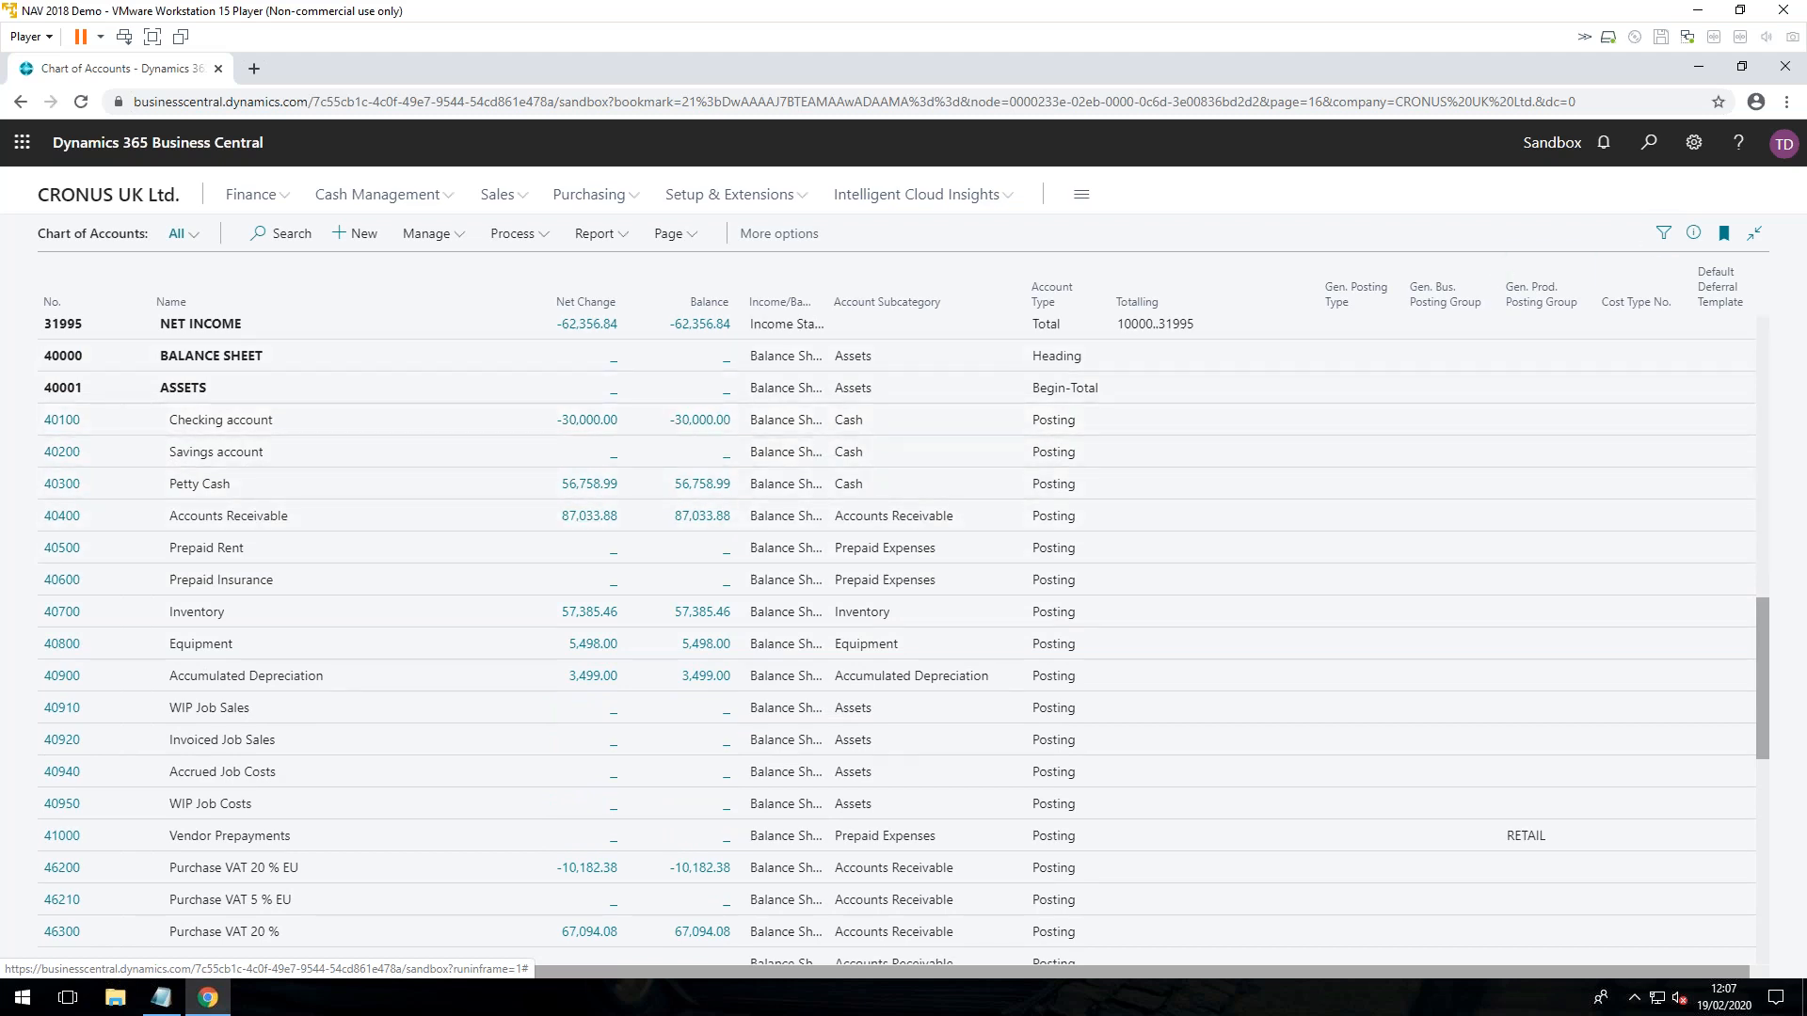
# Step: Filter the Chart of Accounts totals with a date filter of ..31/12/19
pyautogui.click(1663, 232)
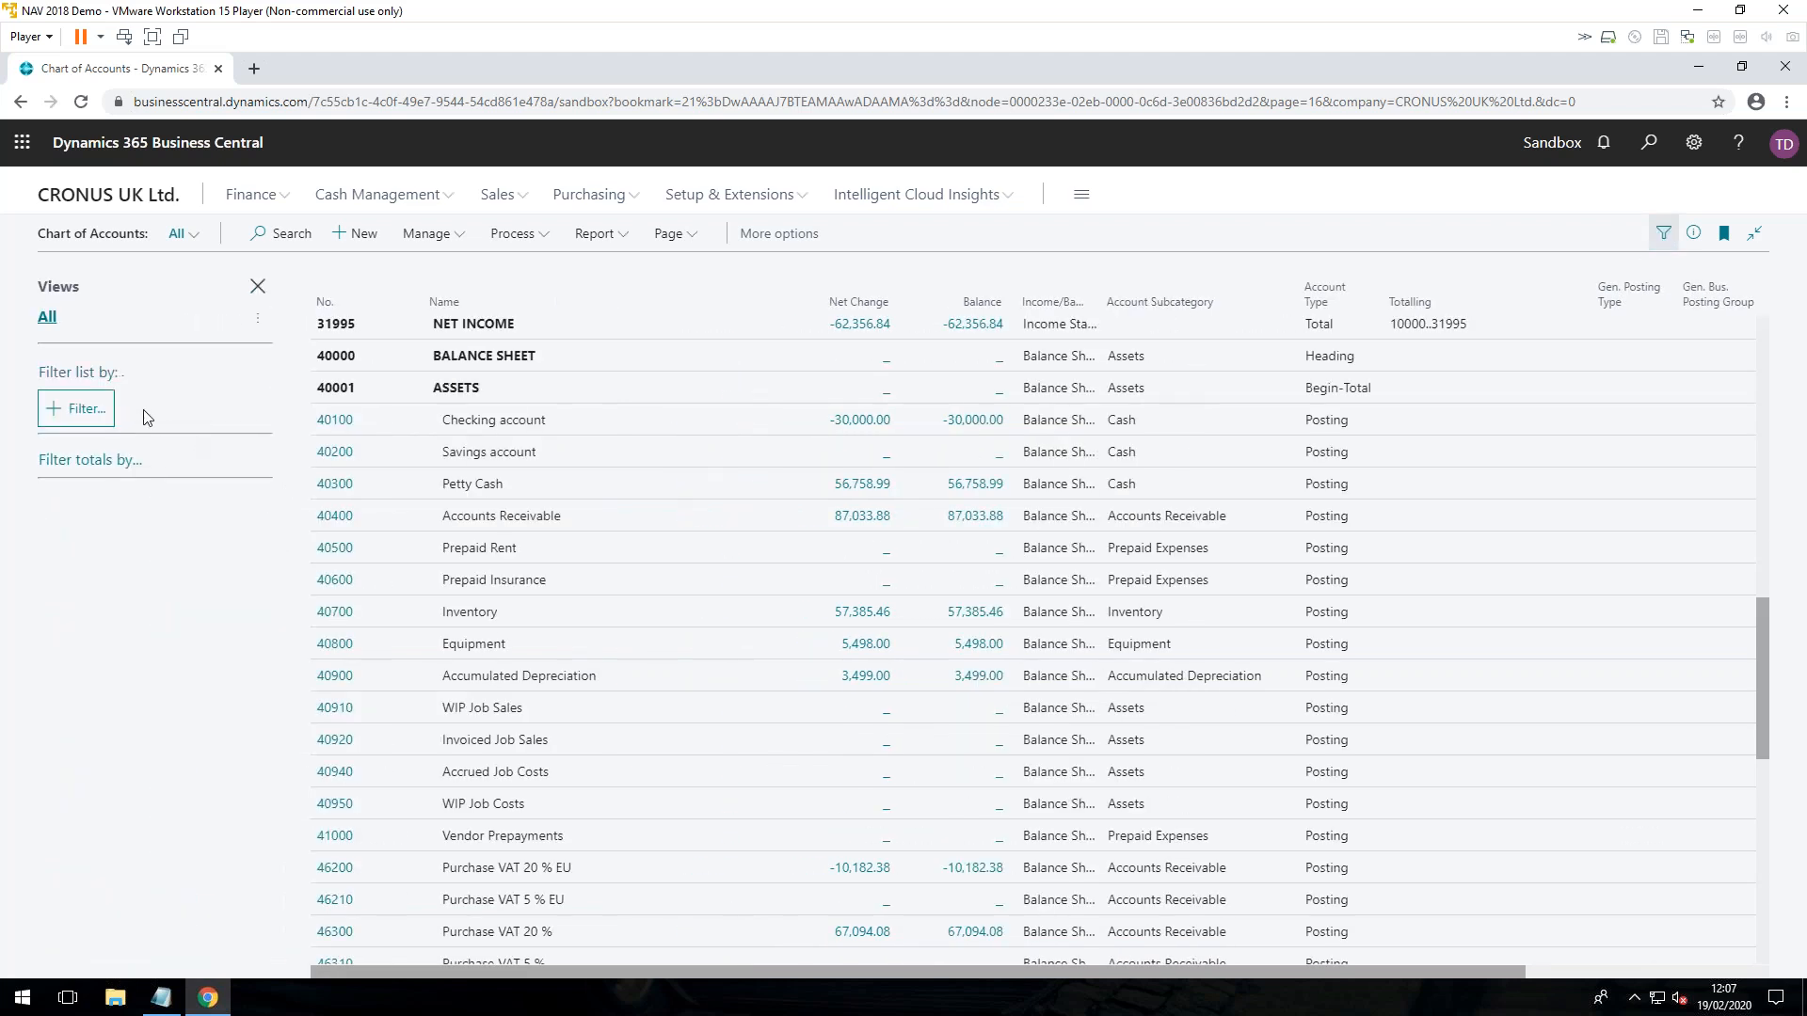
pyautogui.click(107, 461)
pyautogui.click(83, 457)
pyautogui.click(85, 396)
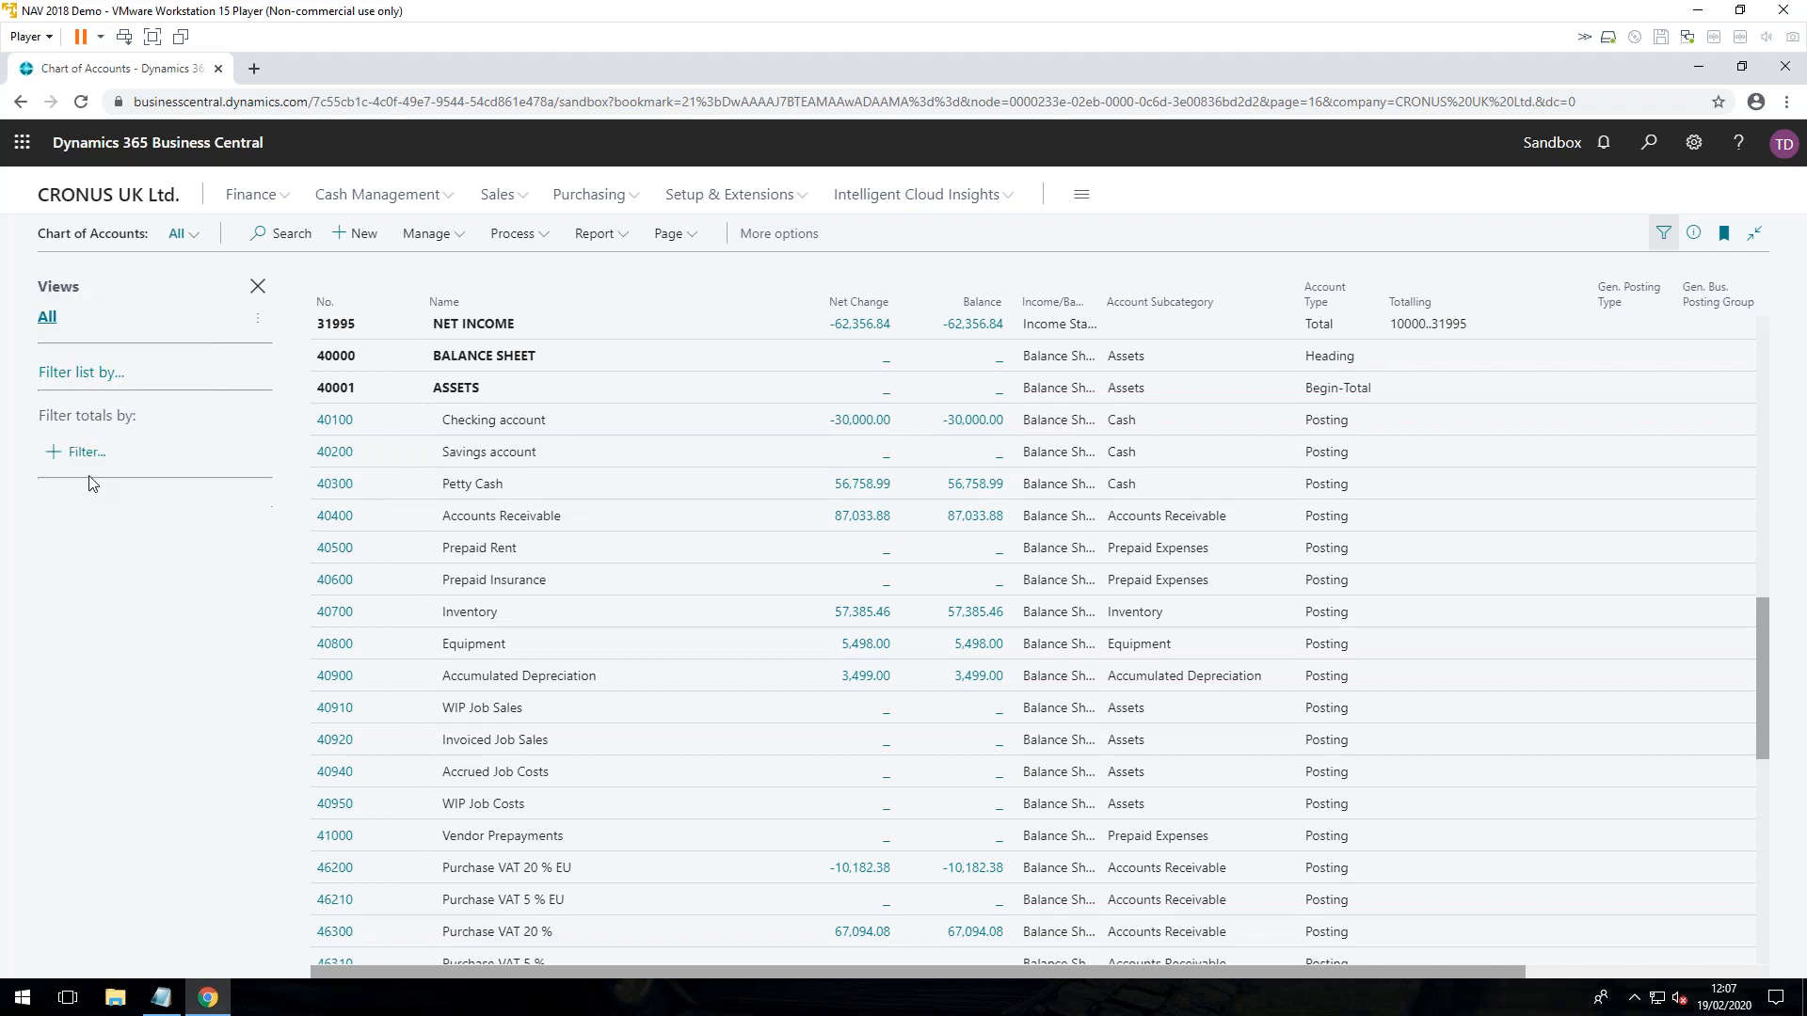
pyautogui.write('..311219')
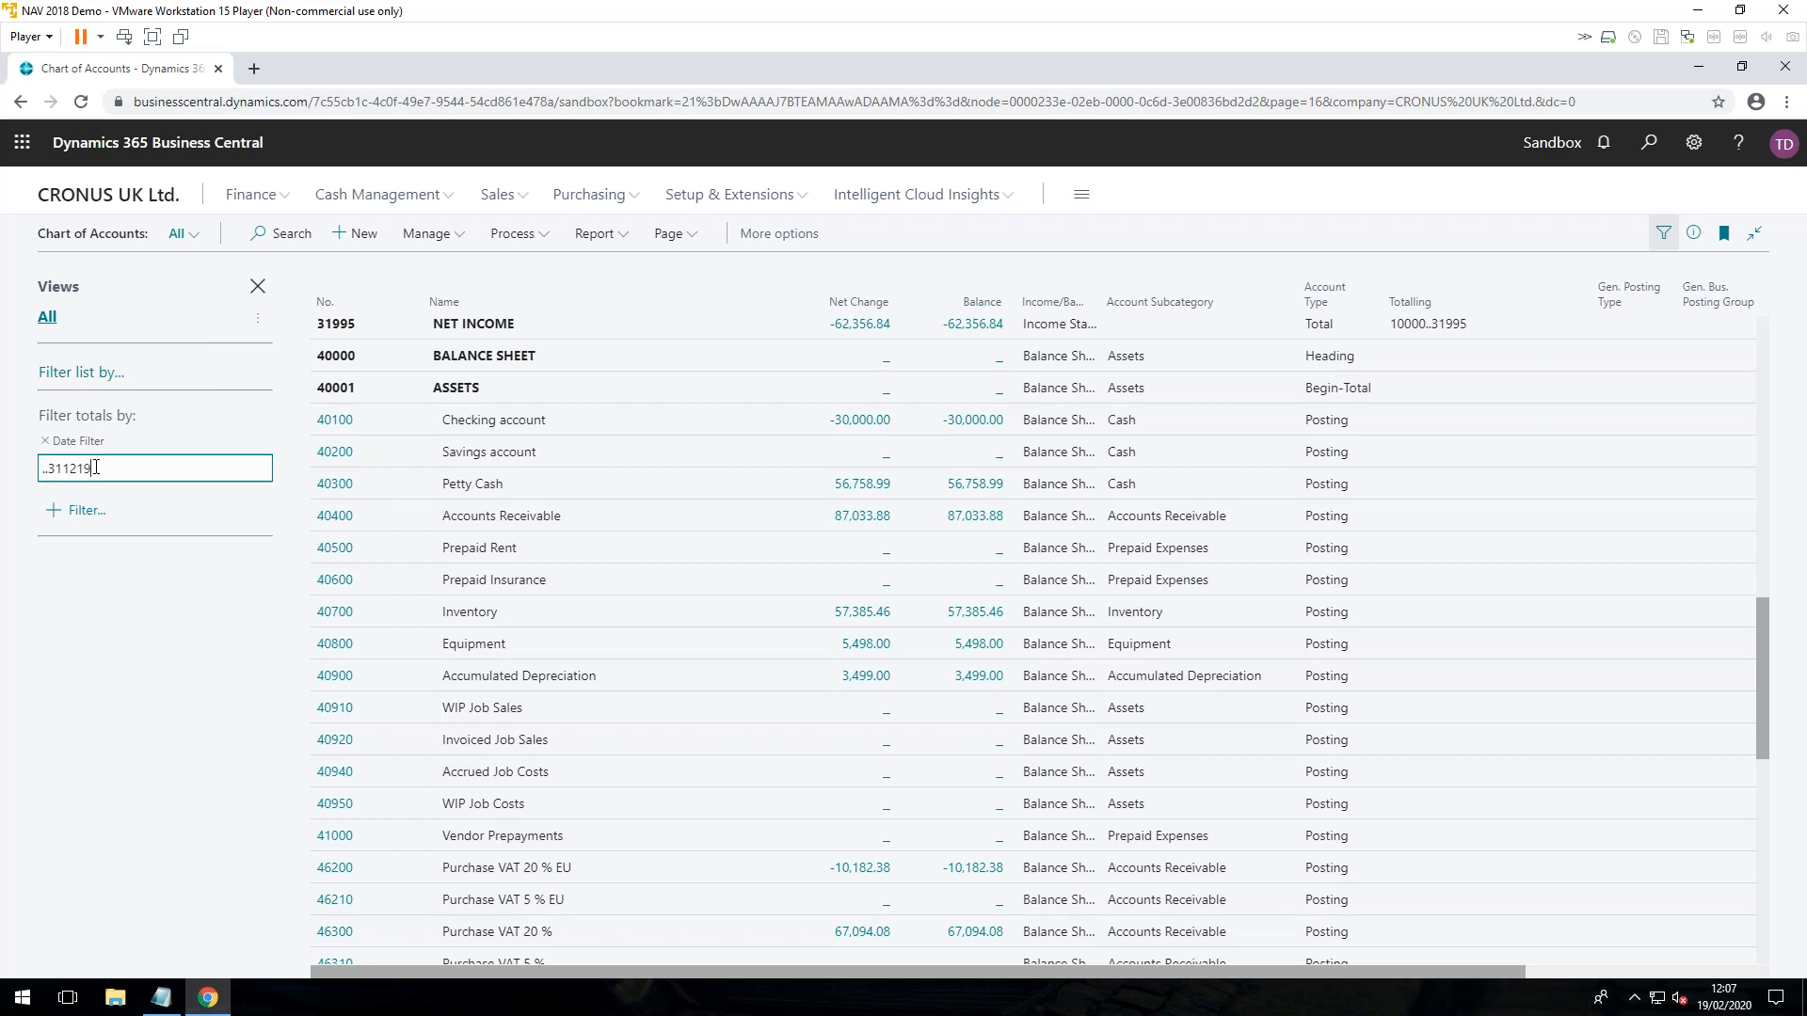
pyautogui.press('Tab')
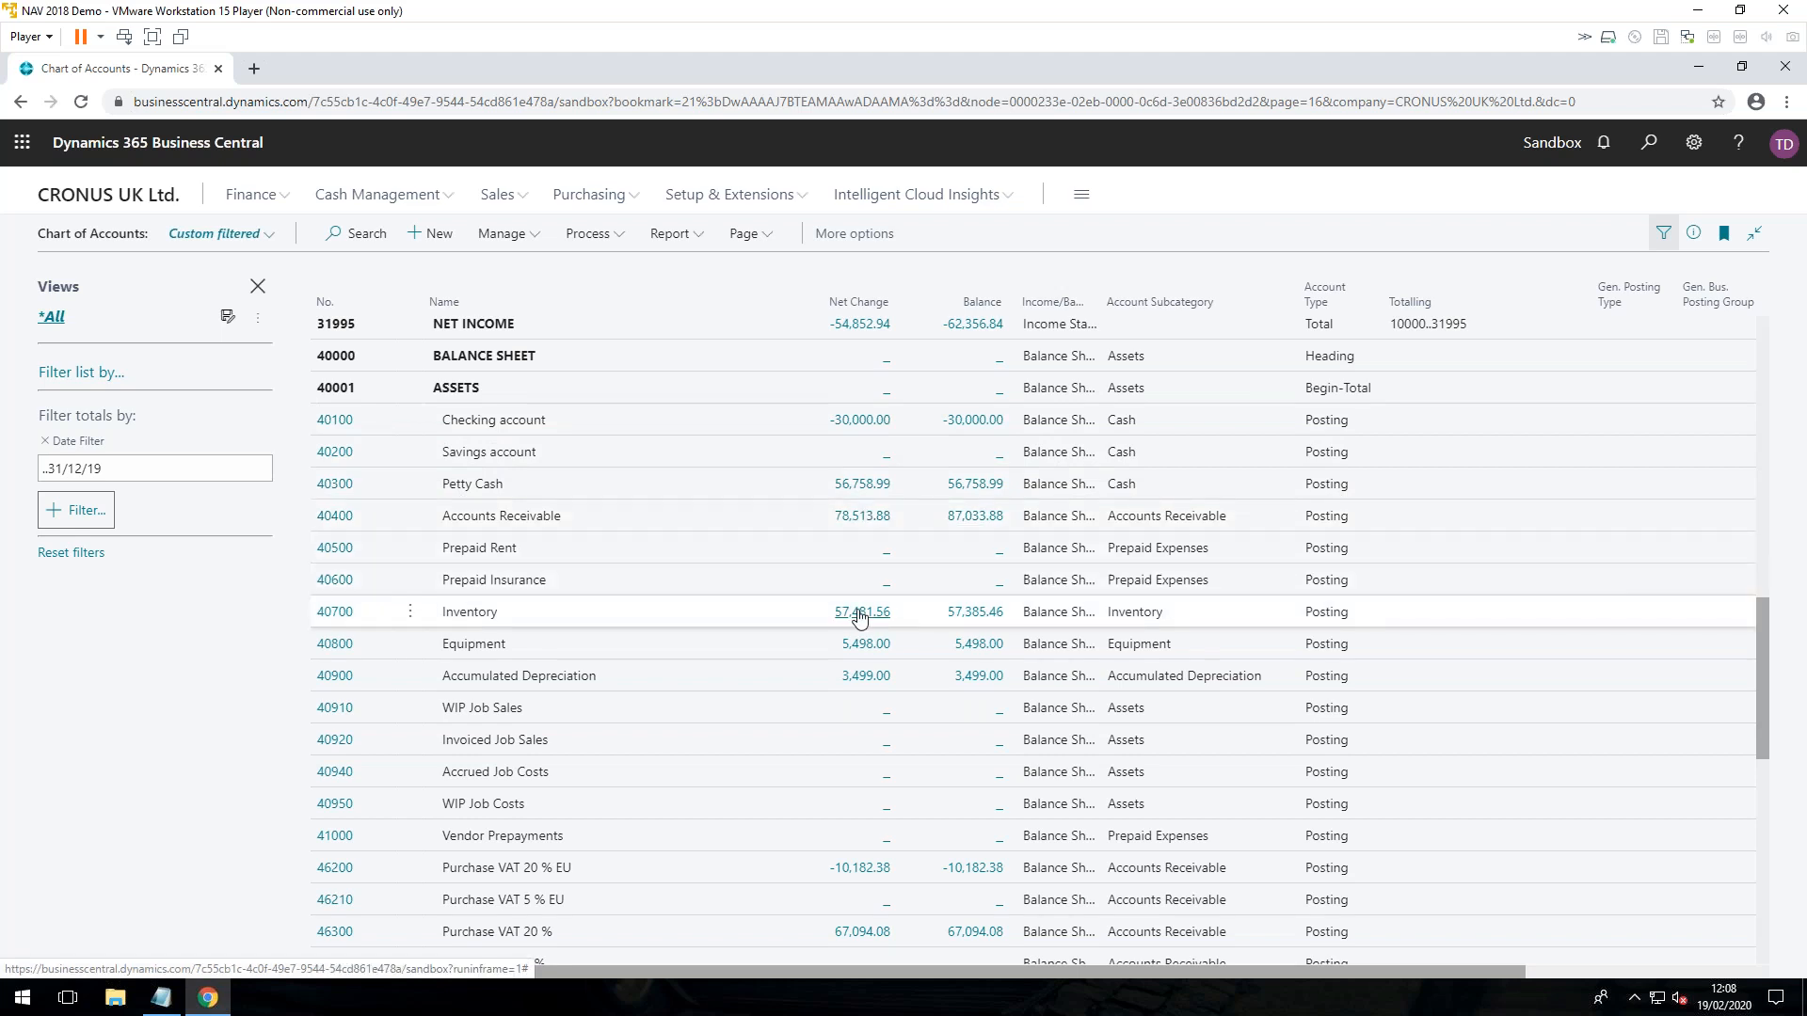
# Step: Find the Aged Accounts Receivable report, view its request options, and close it without running the report
pyautogui.scroll(-5, 780, 659)
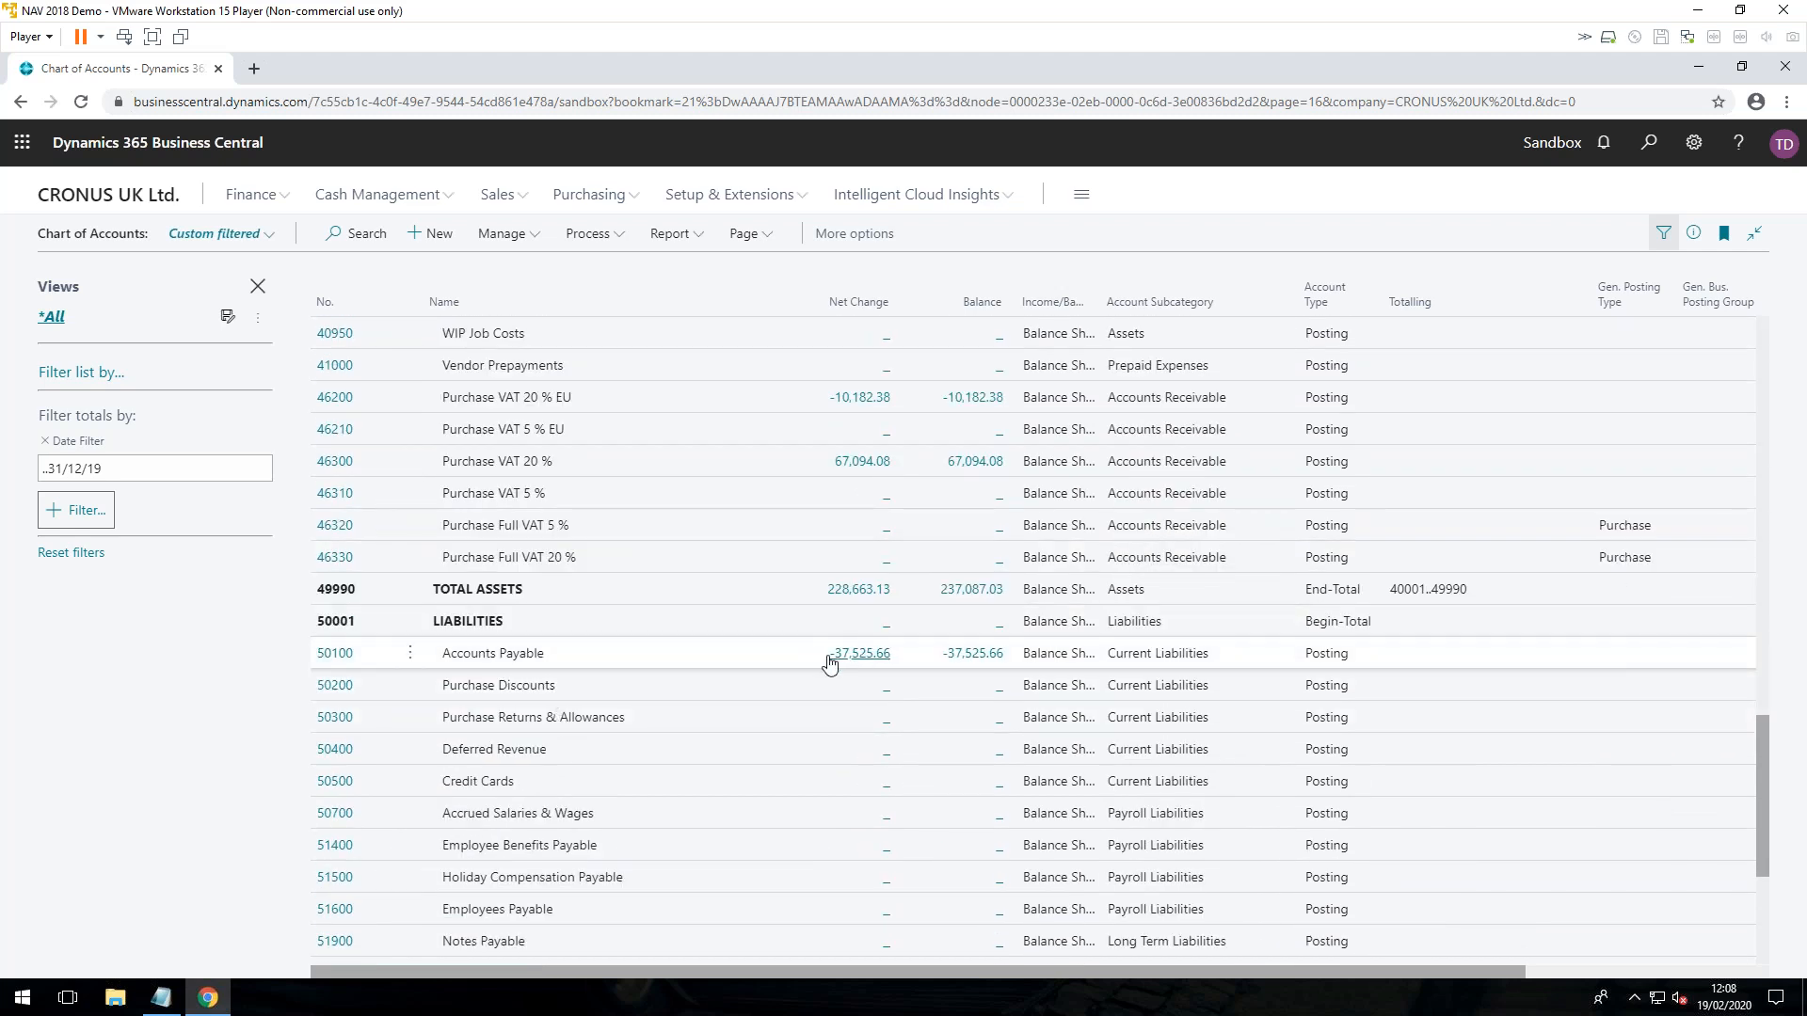
pyautogui.scroll(3, 815, 666)
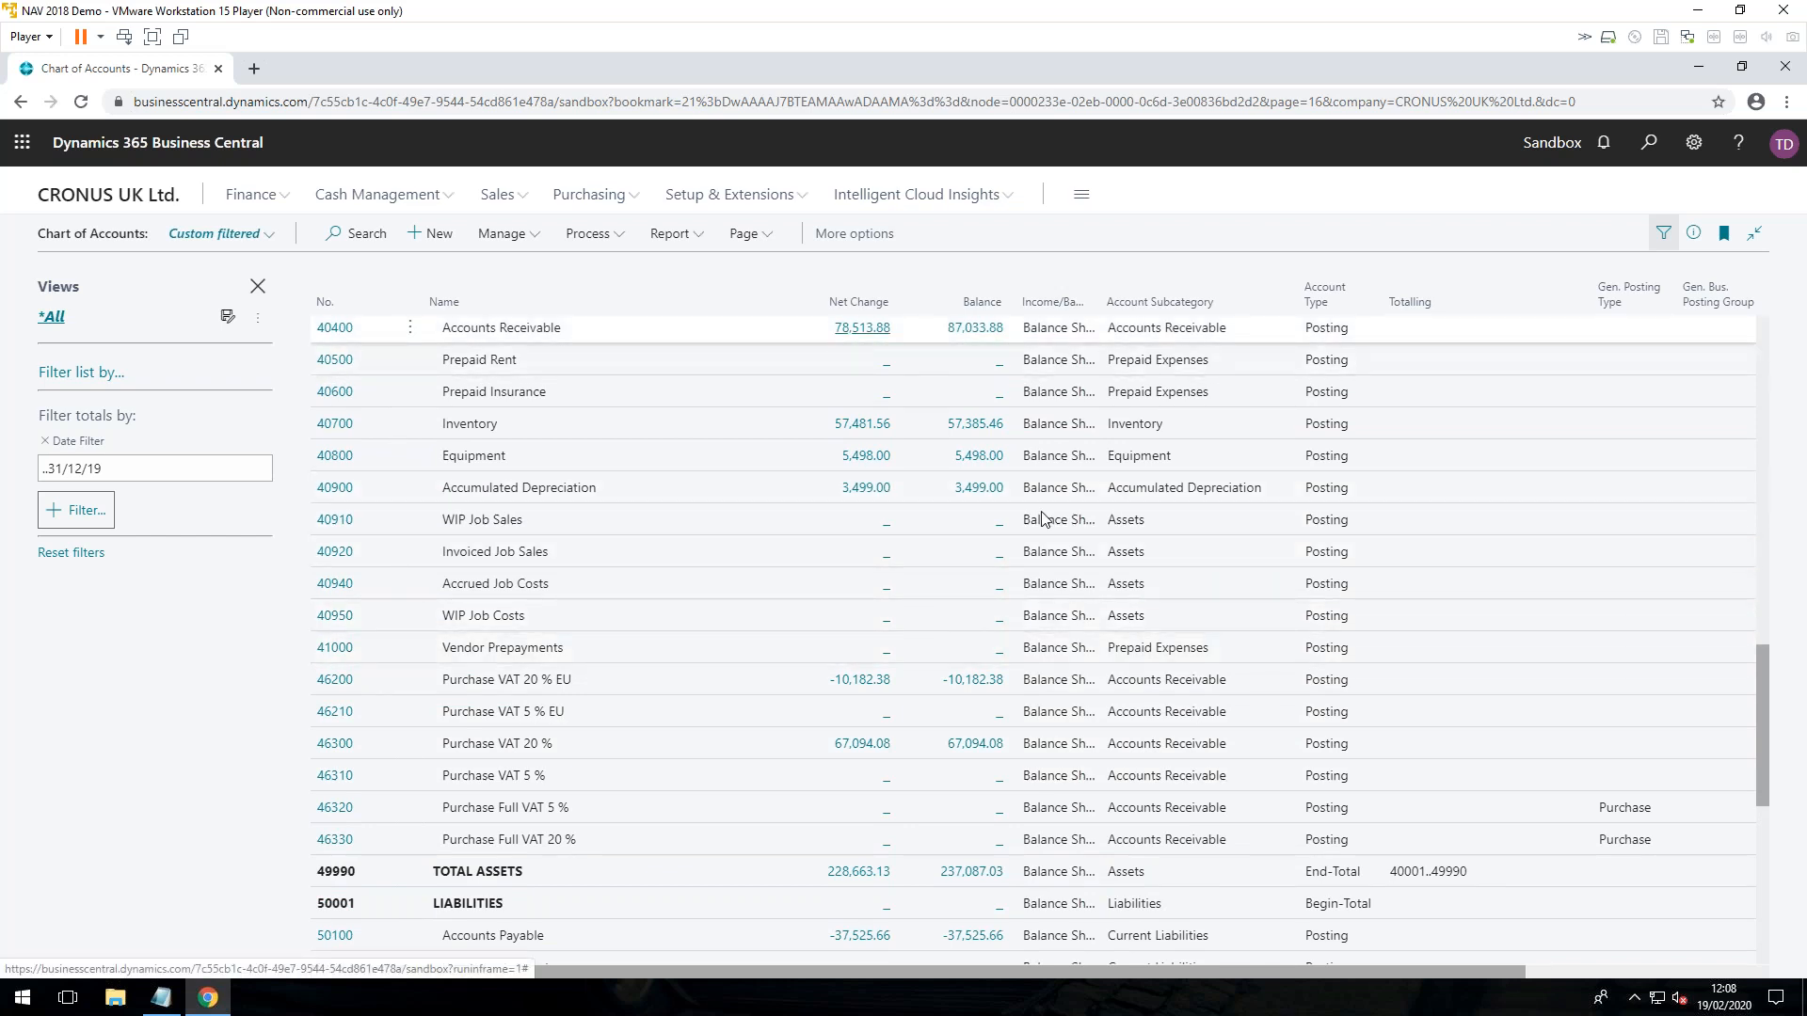
pyautogui.click(1648, 142)
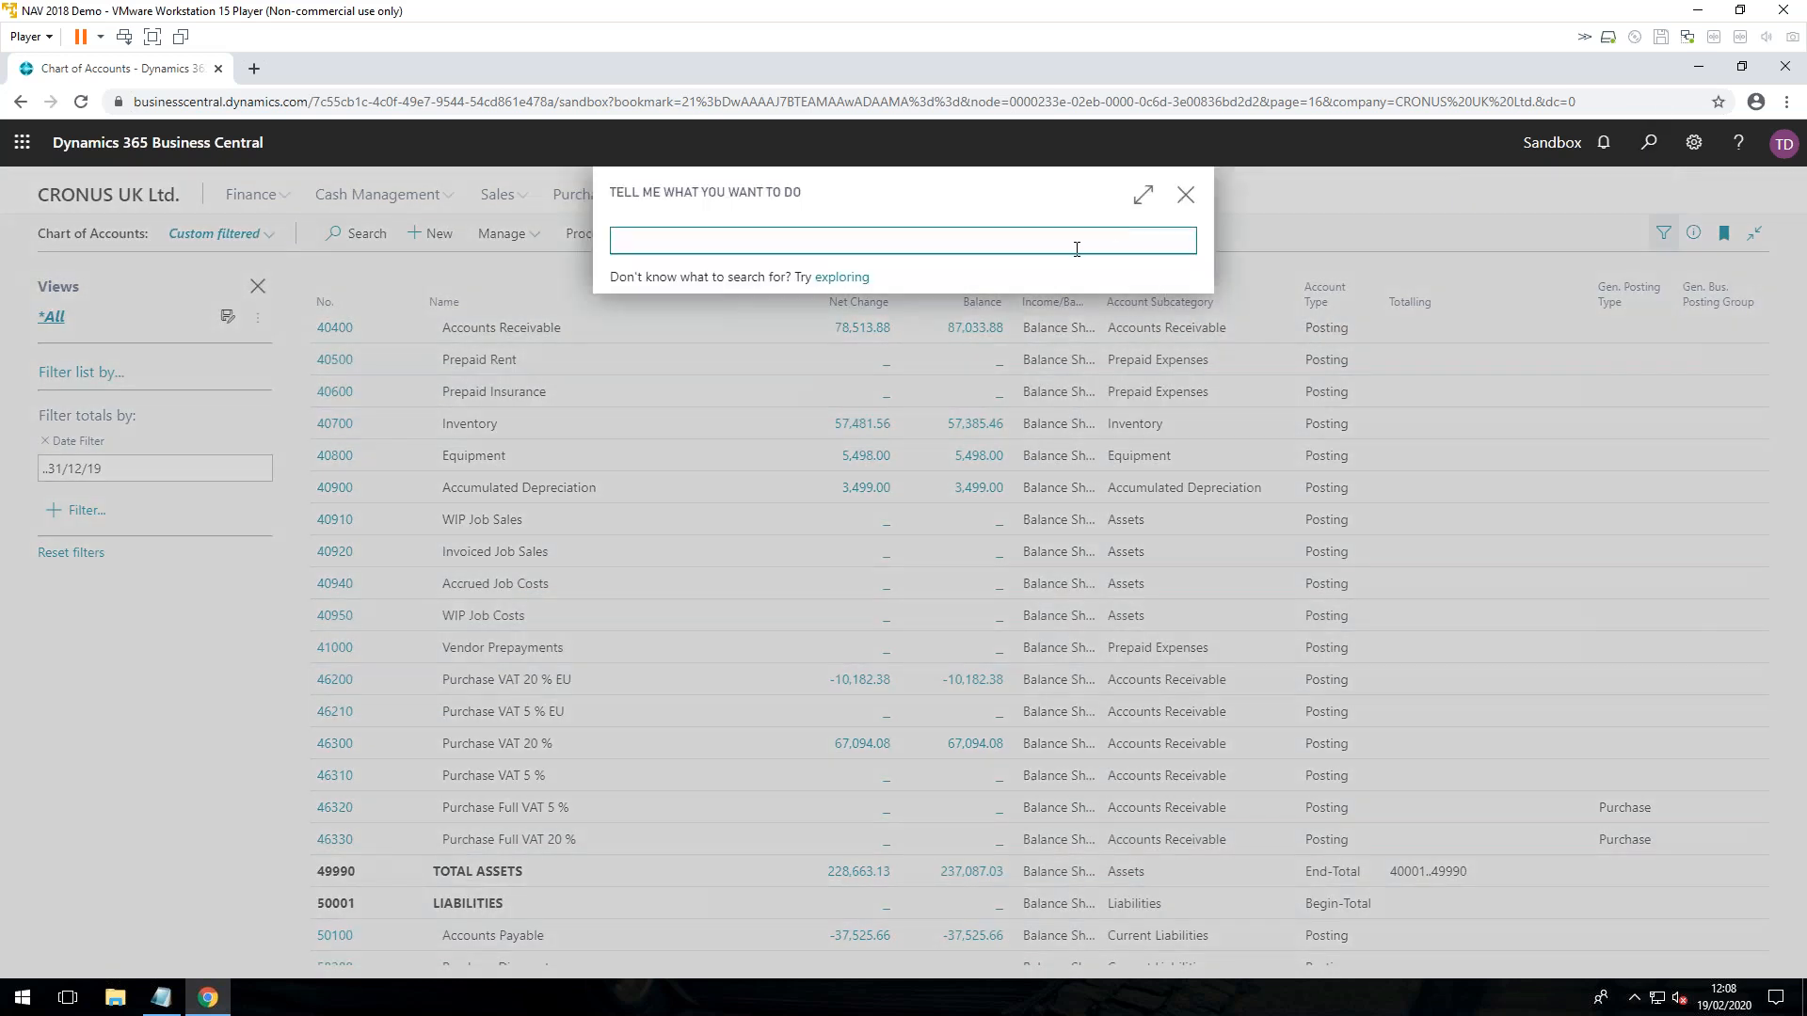
pyautogui.write('aged acc rec')
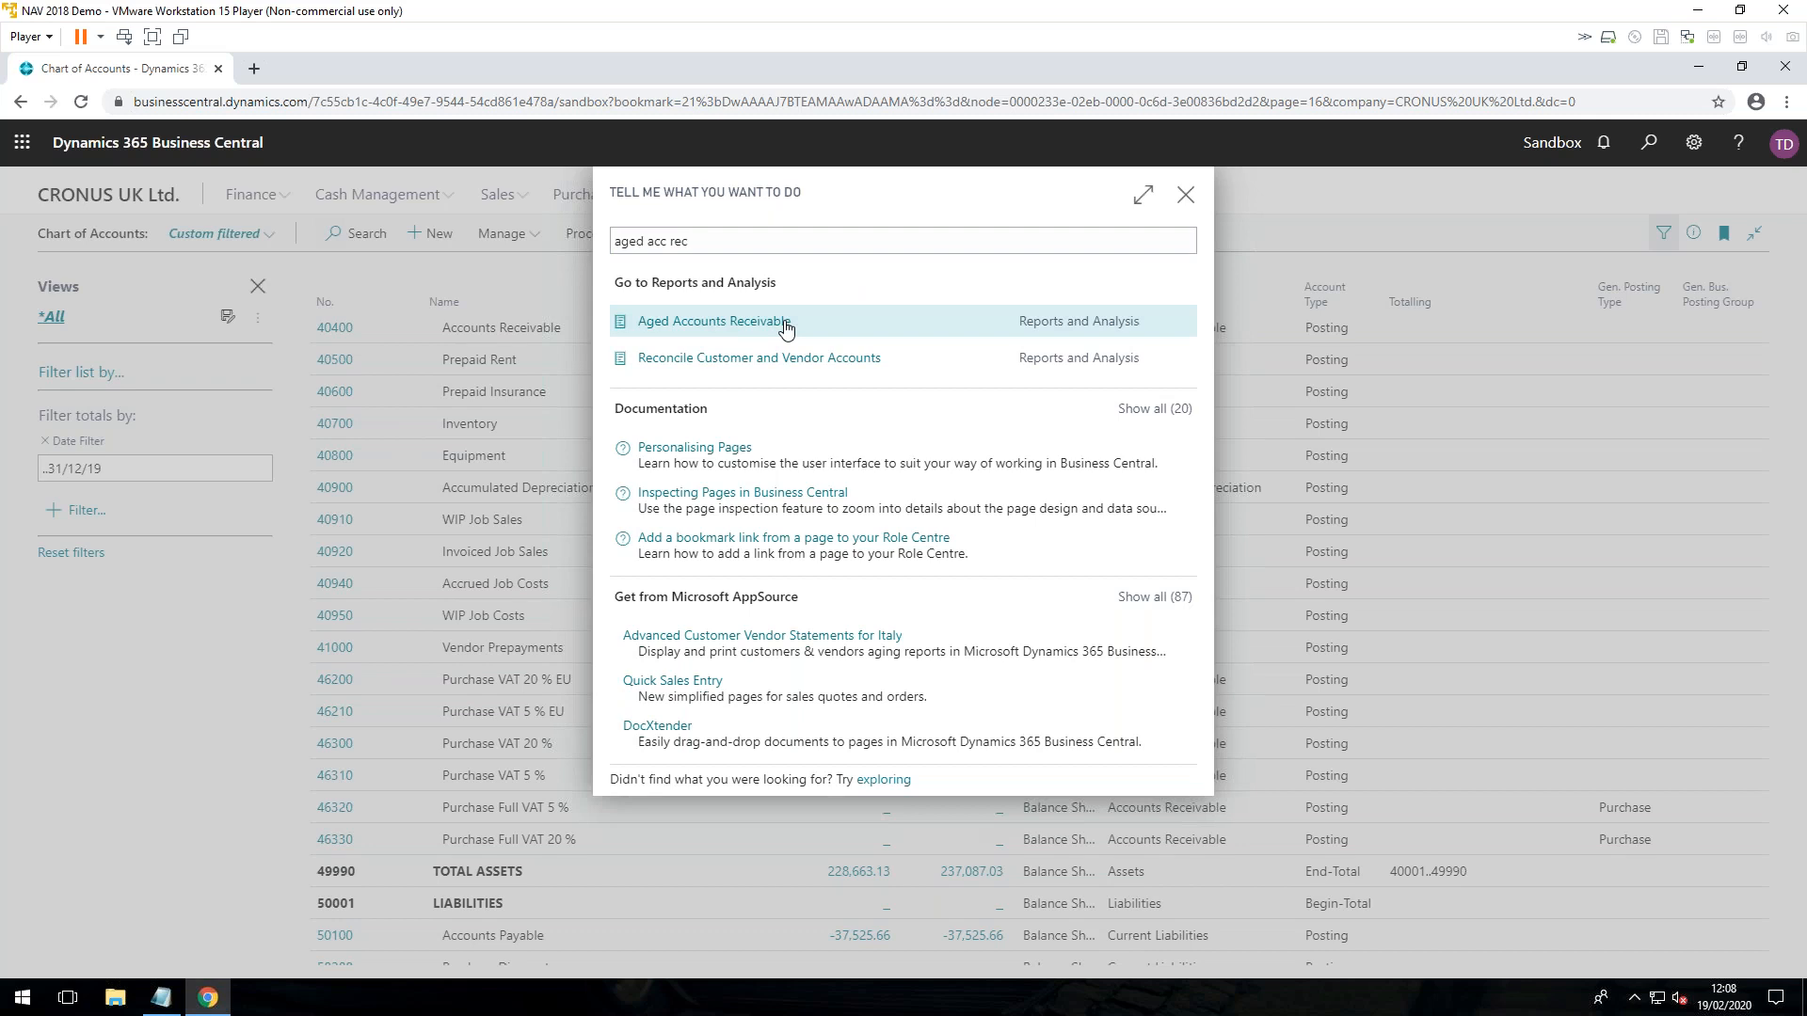
pyautogui.click(786, 326)
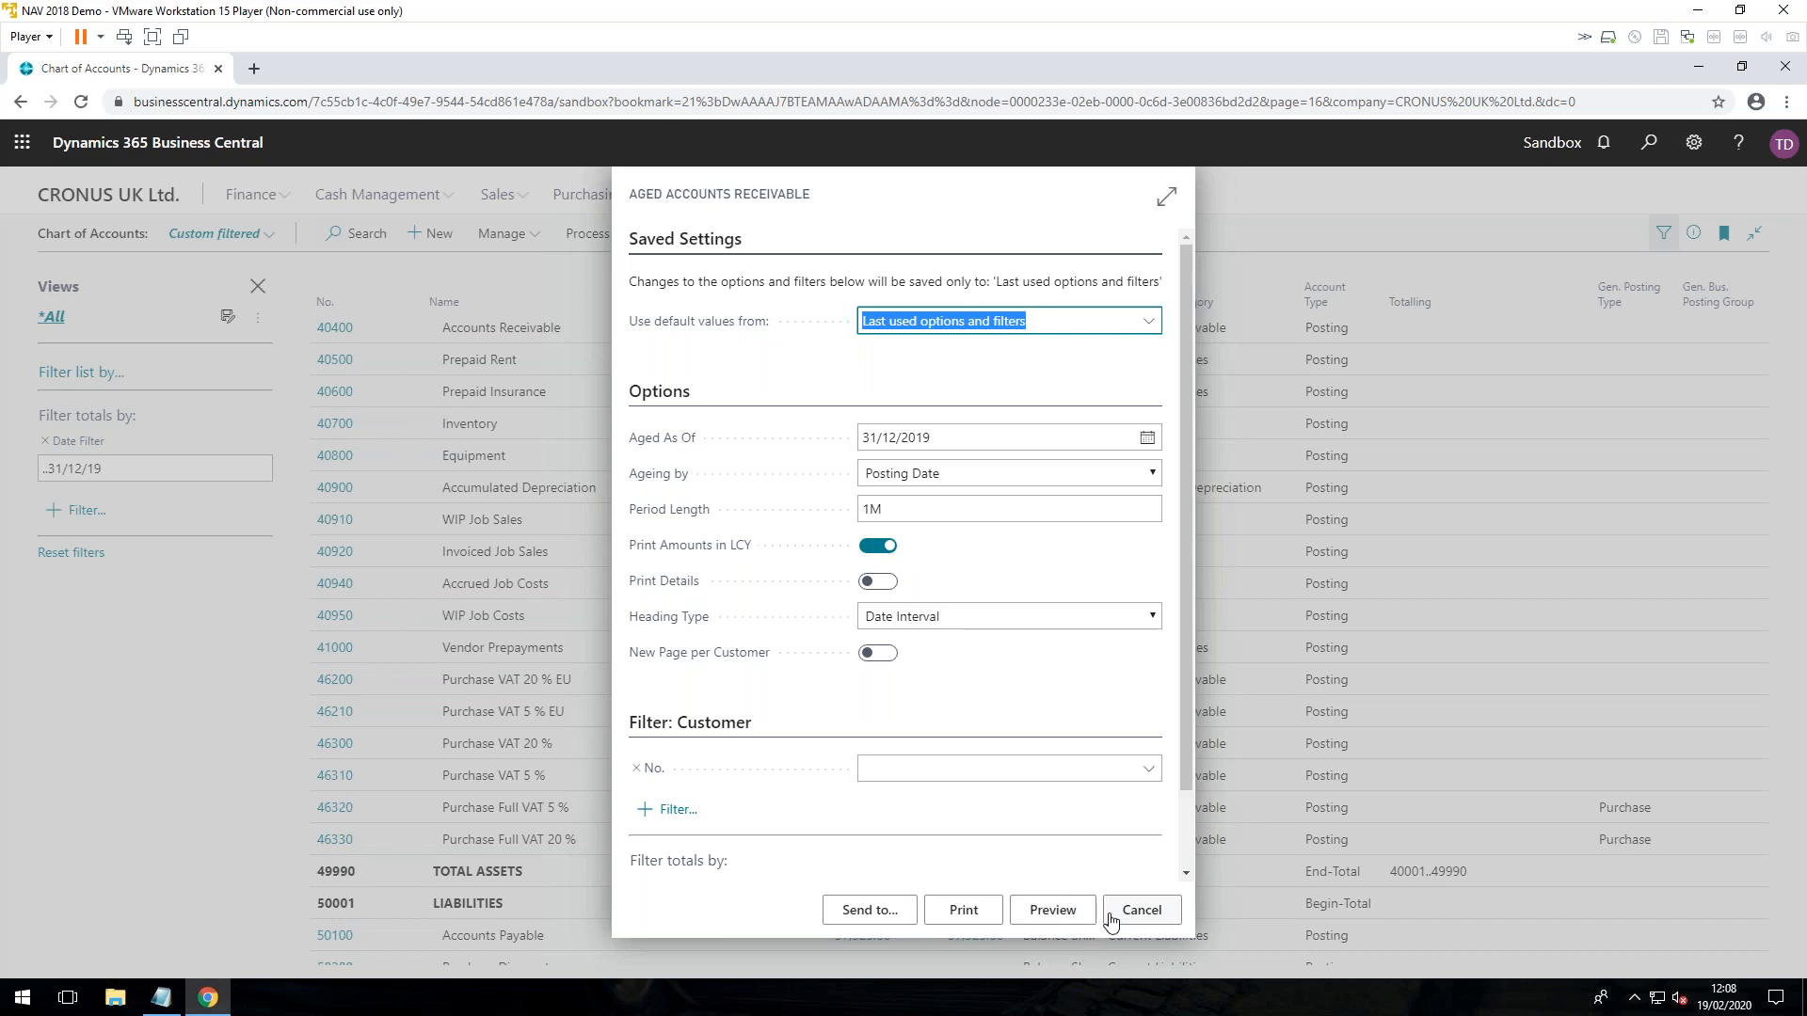
pyautogui.click(1137, 913)
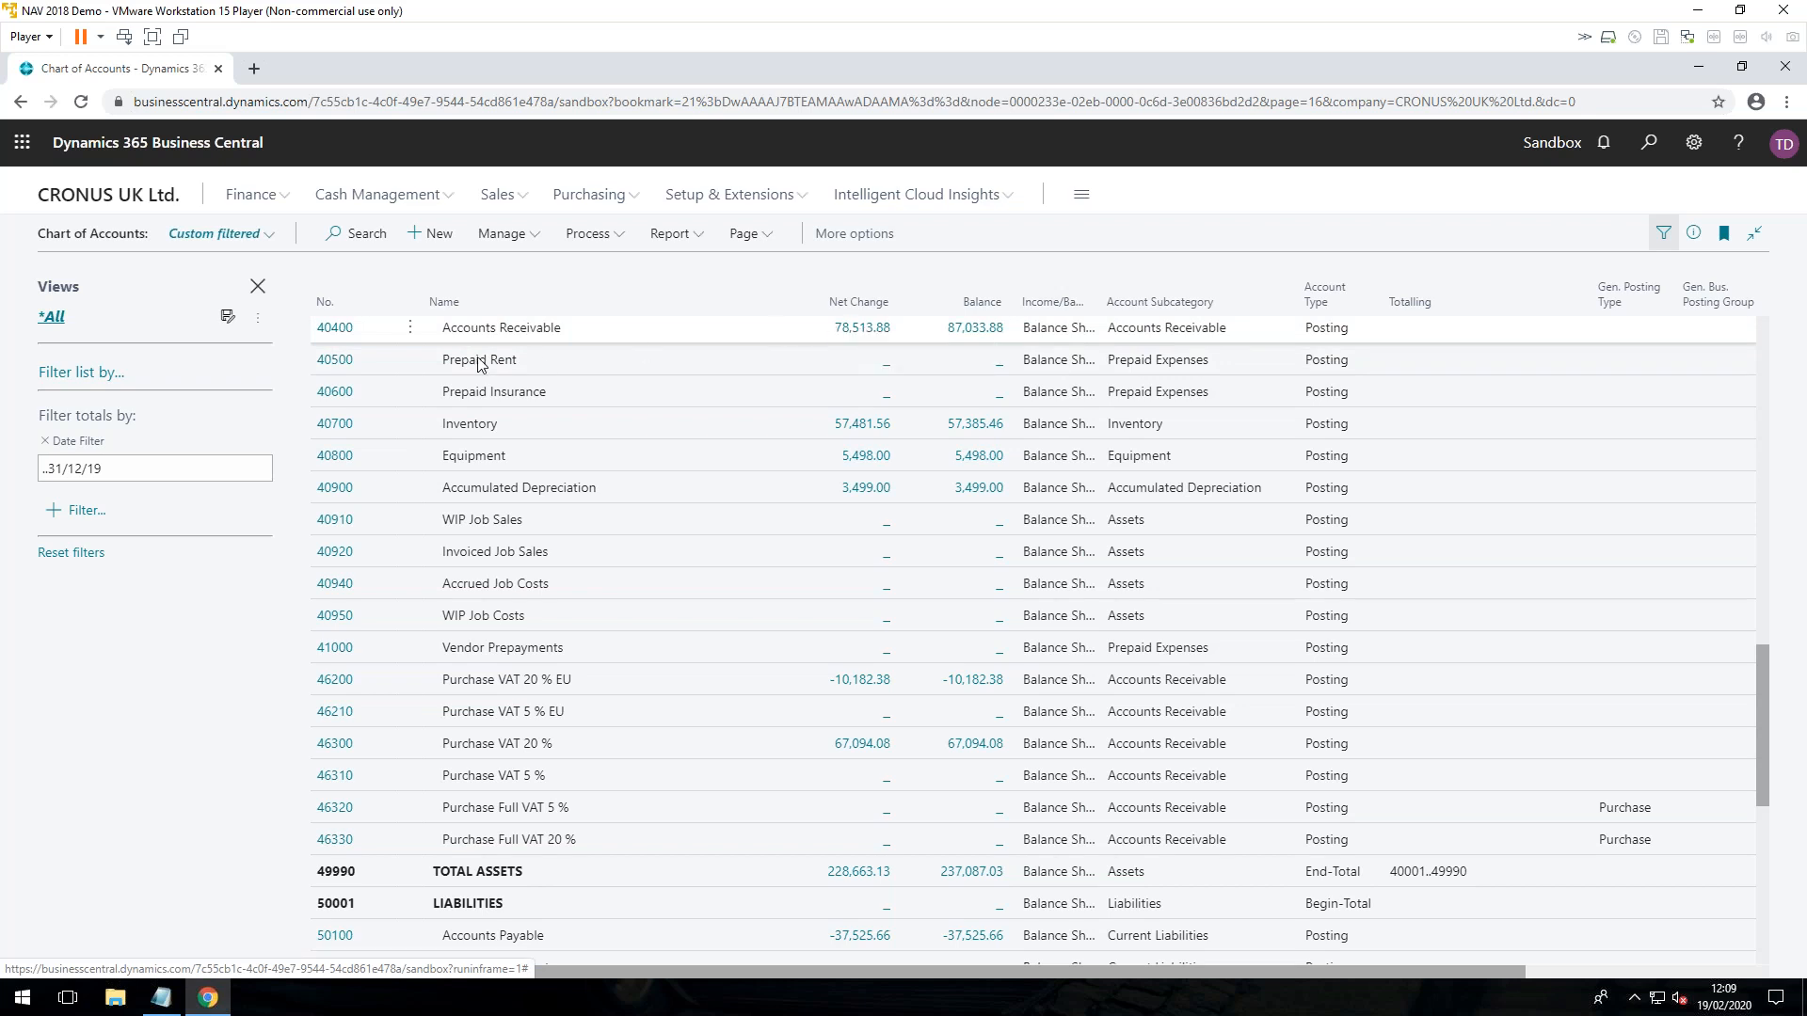
# Step: Turn off Direct Posting on the 40400 Accounts Receivable account card and return to the Chart of Accounts
pyautogui.click(362, 335)
pyautogui.click(336, 333)
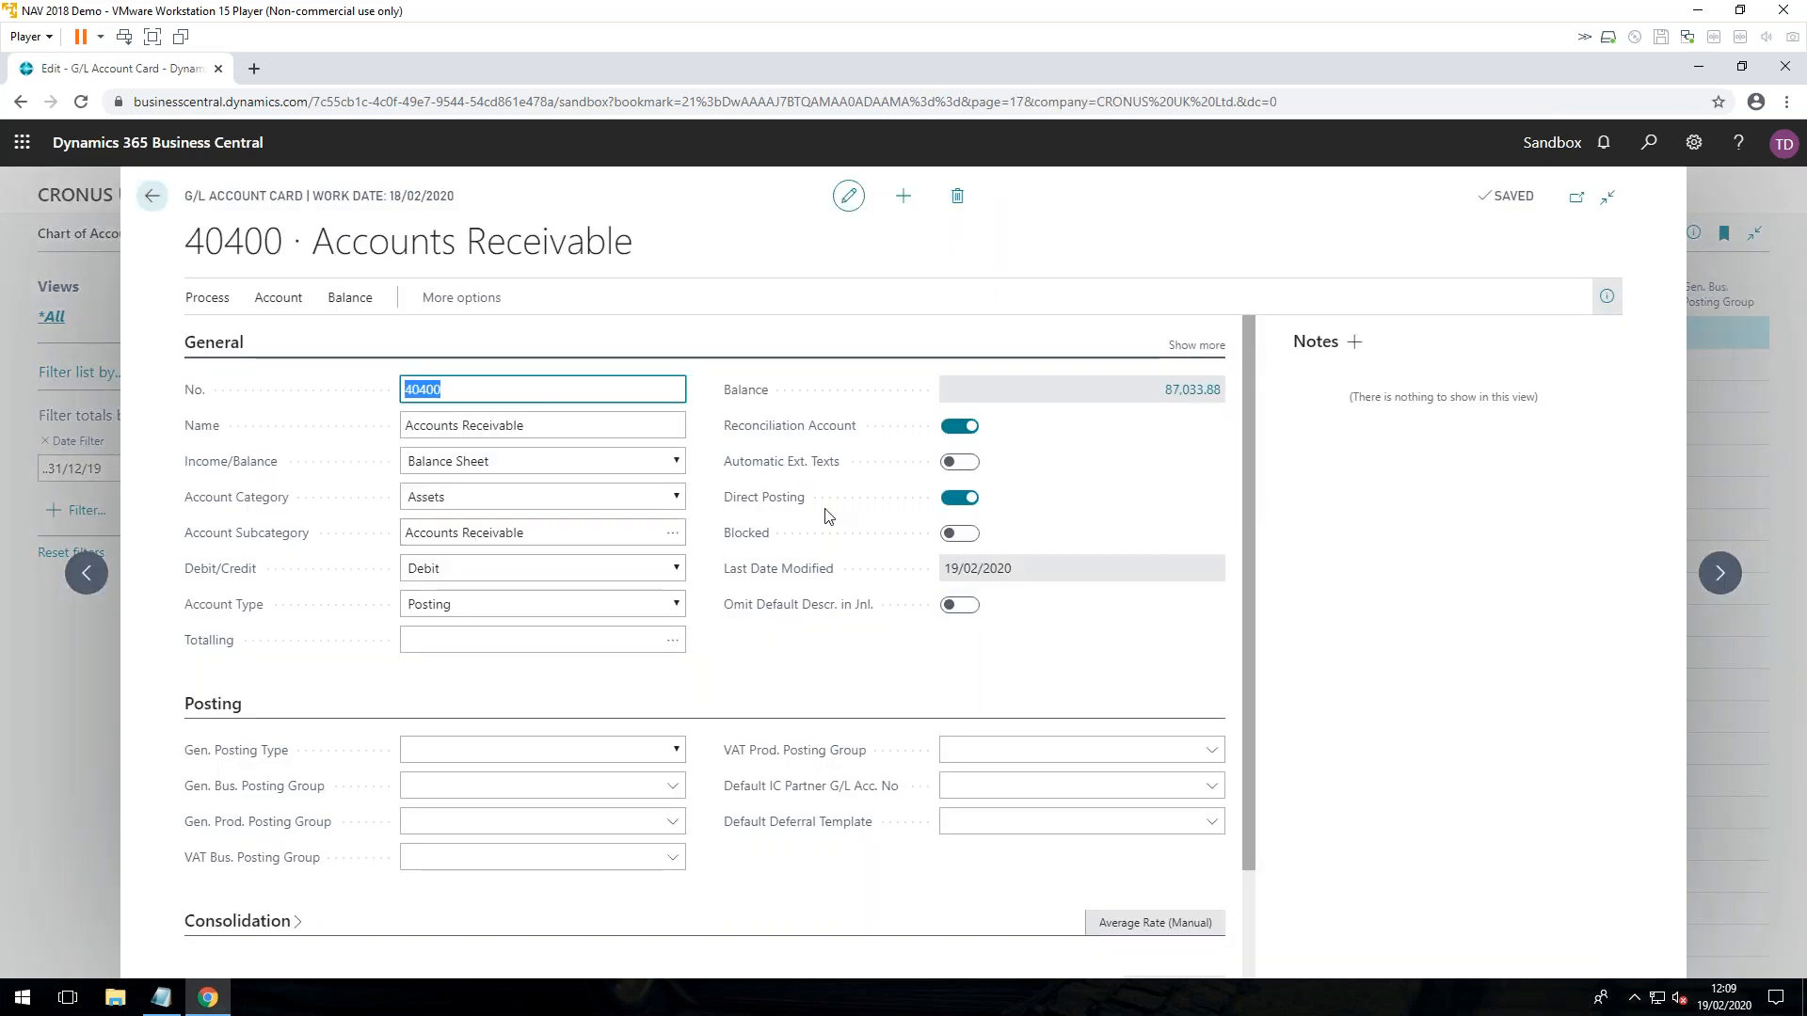
pyautogui.click(960, 497)
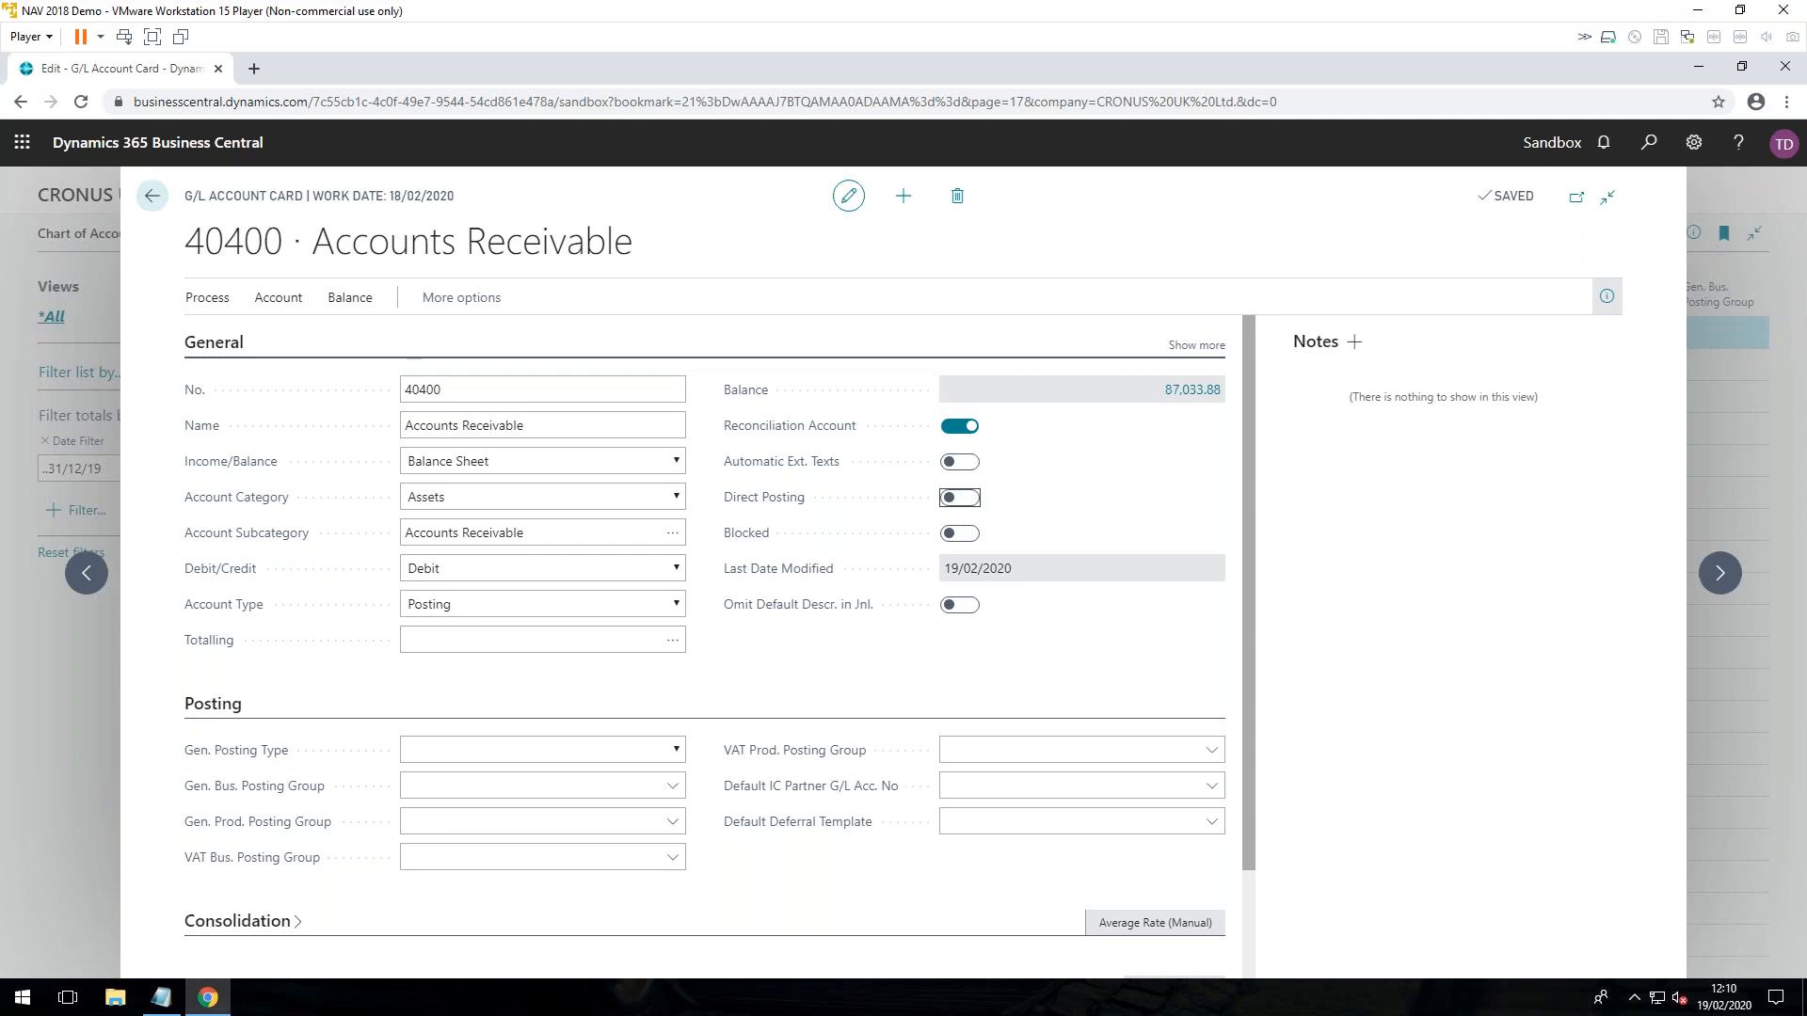
pyautogui.click(158, 195)
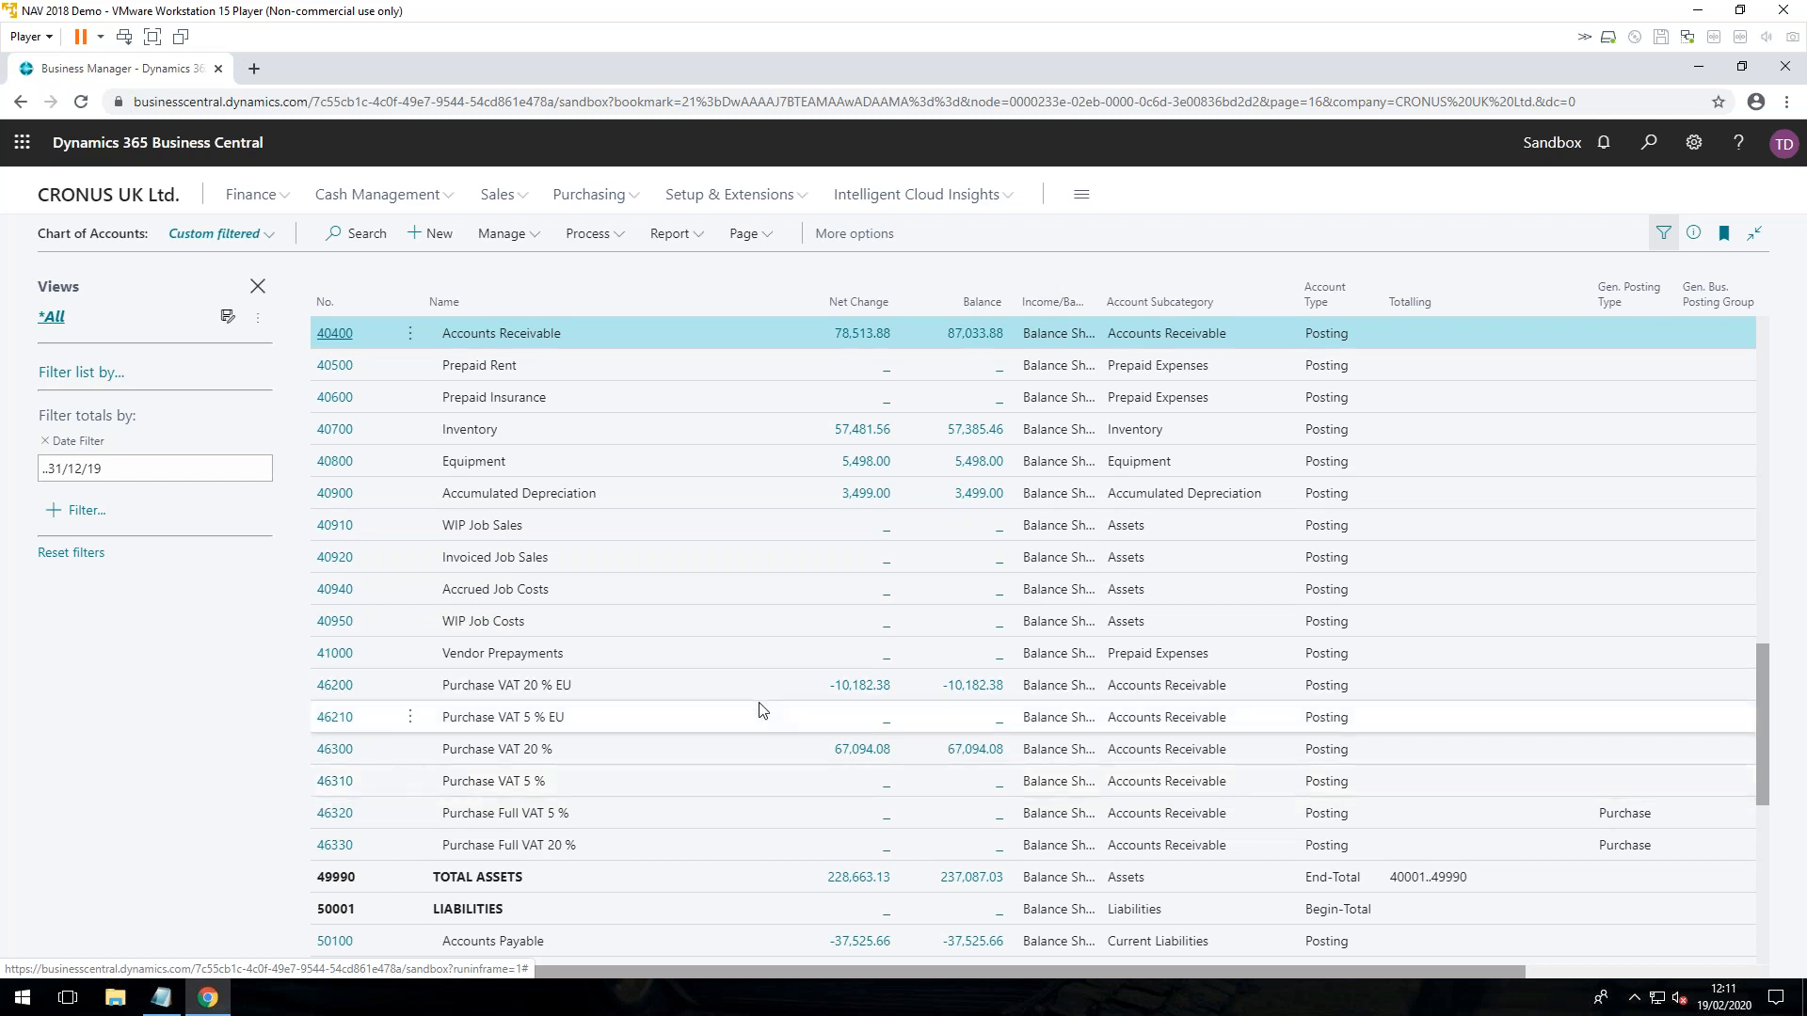
# Step: Search for "gen led set" and open the General Ledger Setup page
pyautogui.click(1648, 142)
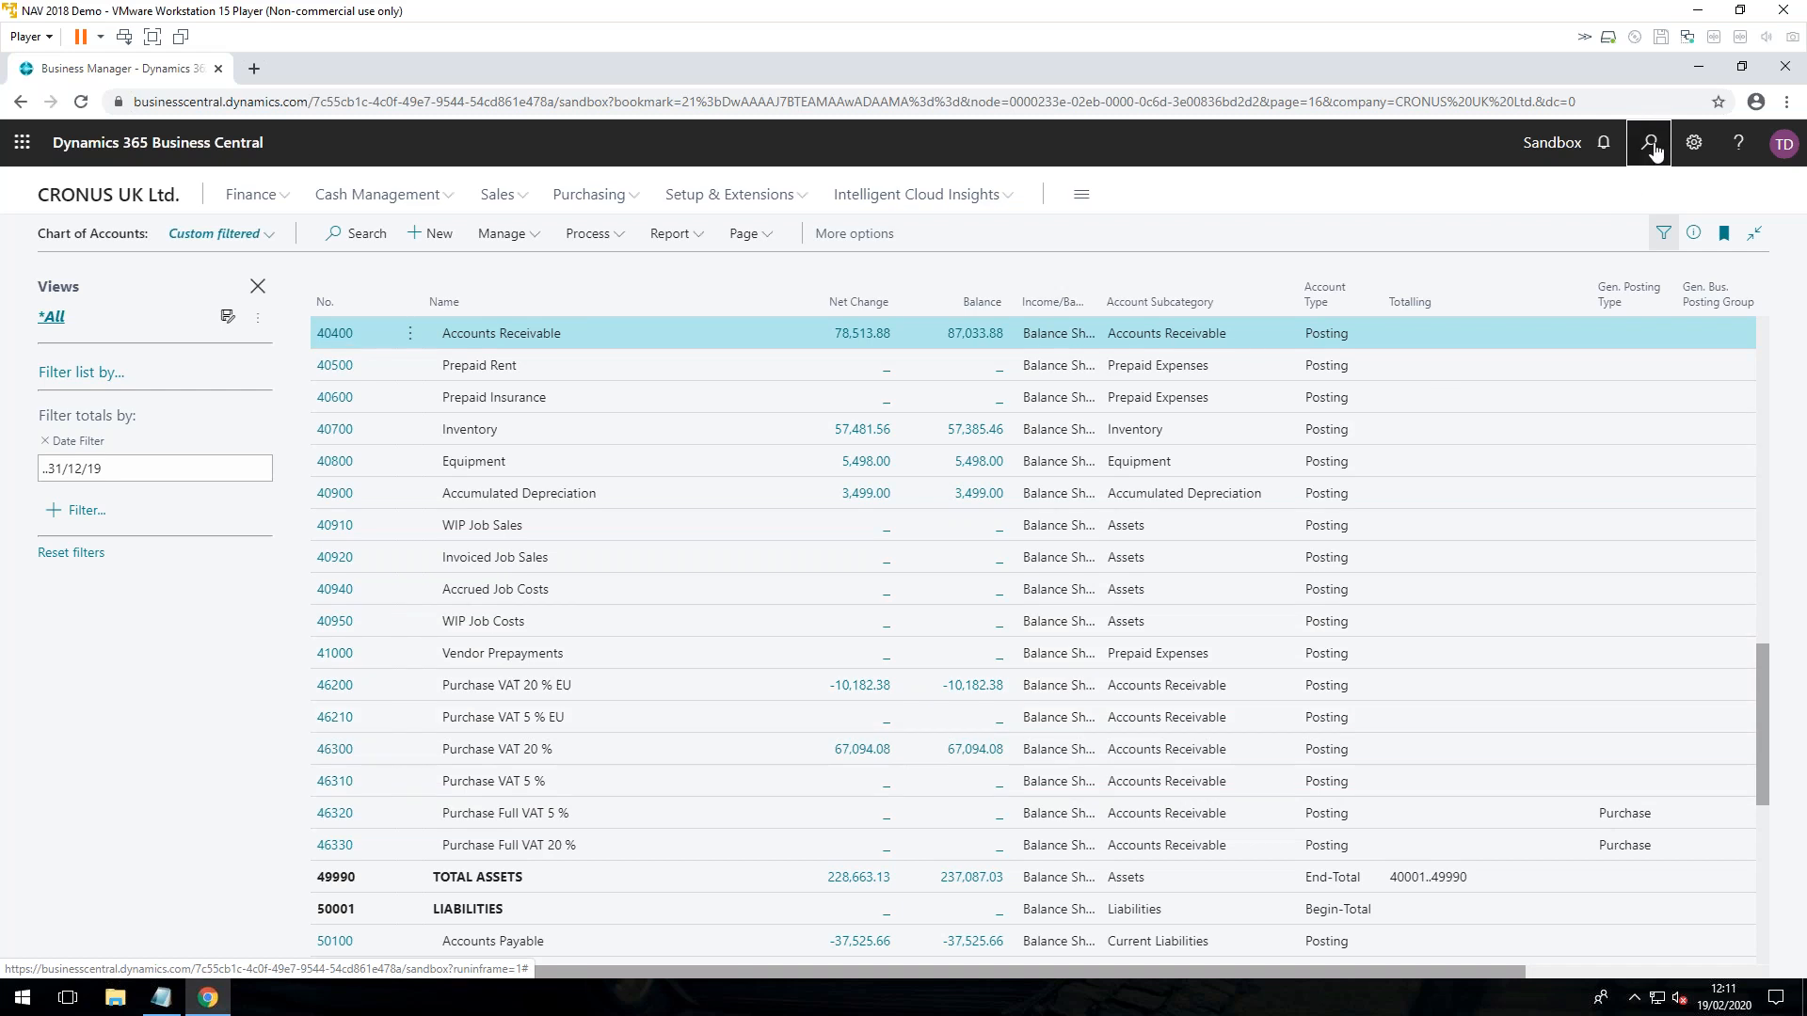
pyautogui.write('ge')
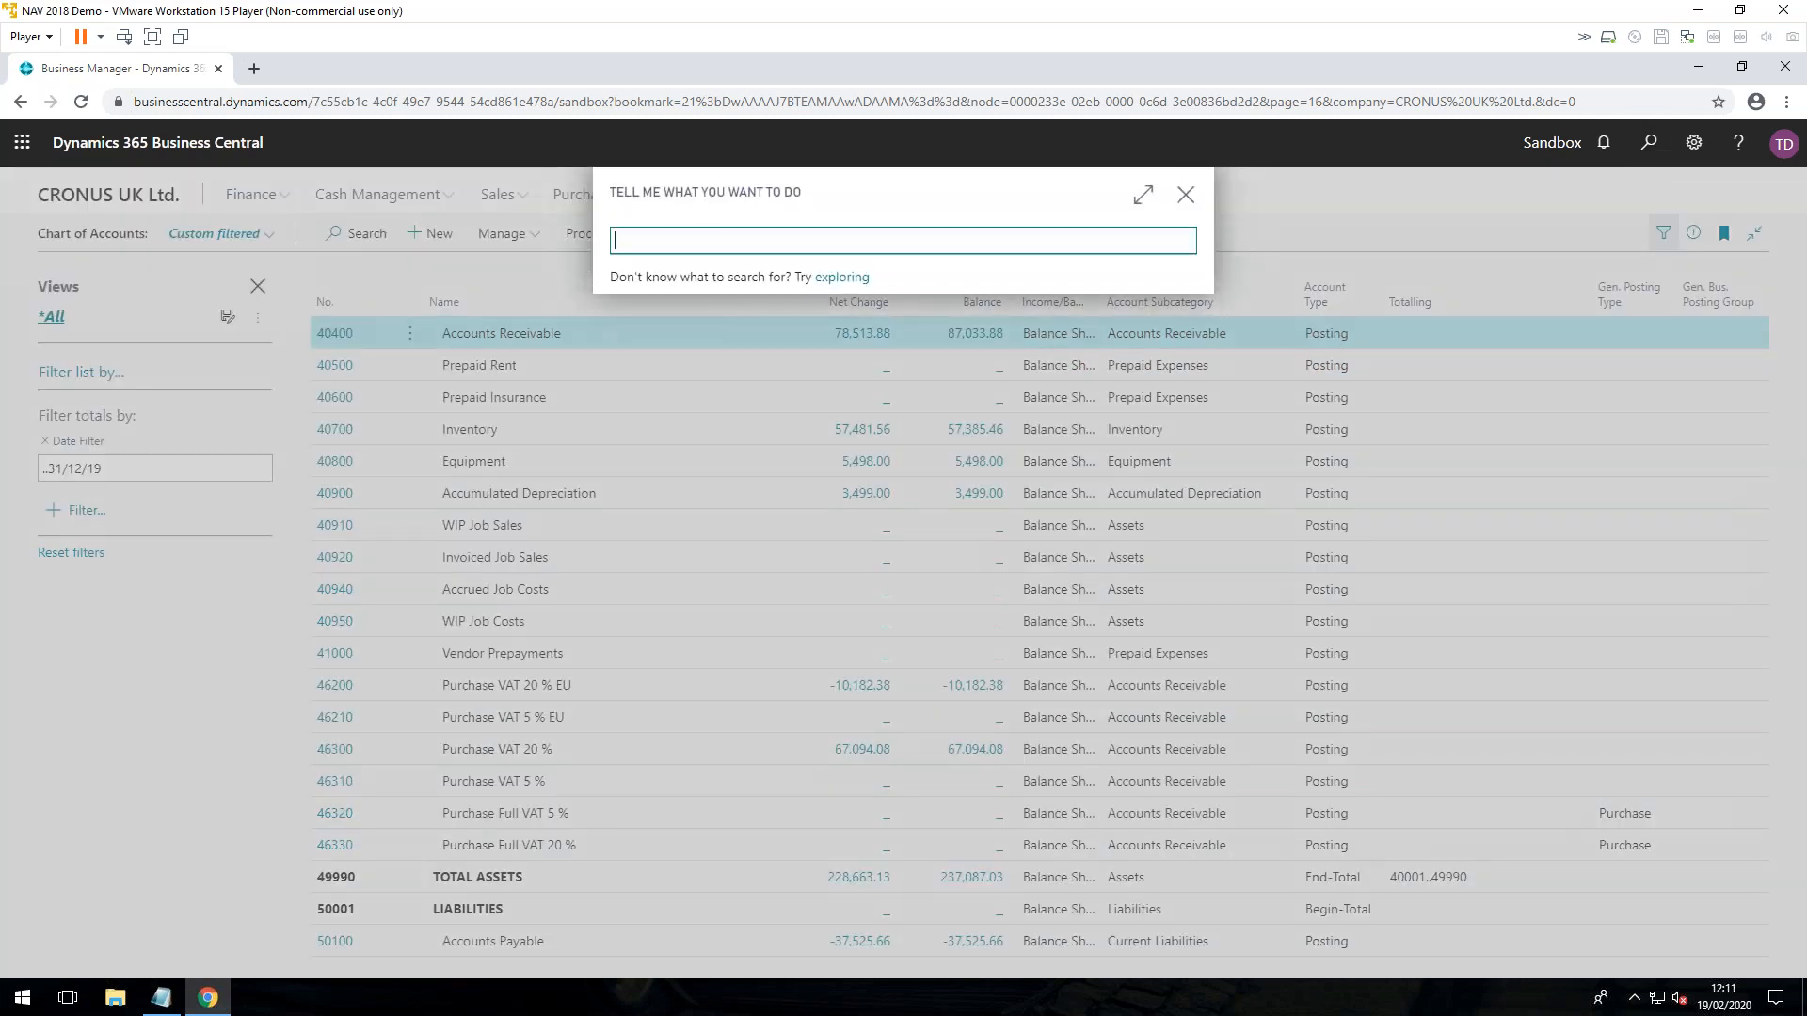
pyautogui.write('n led set')
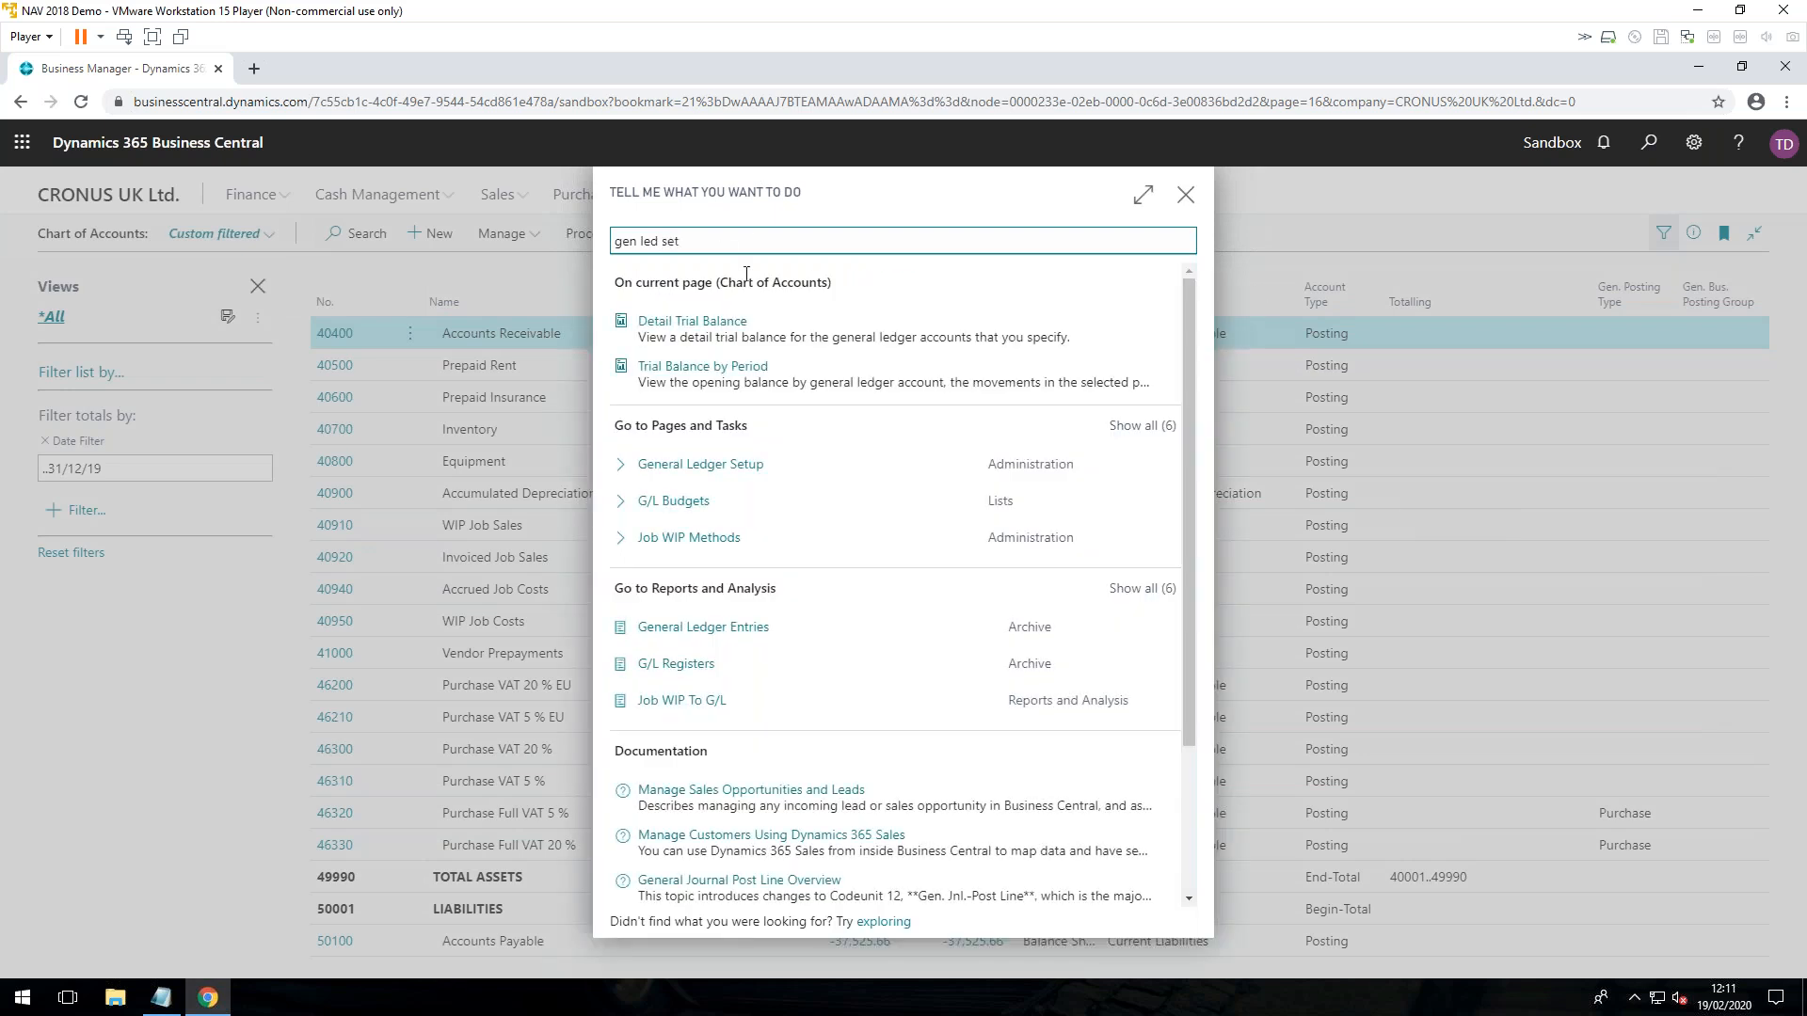
pyautogui.click(706, 322)
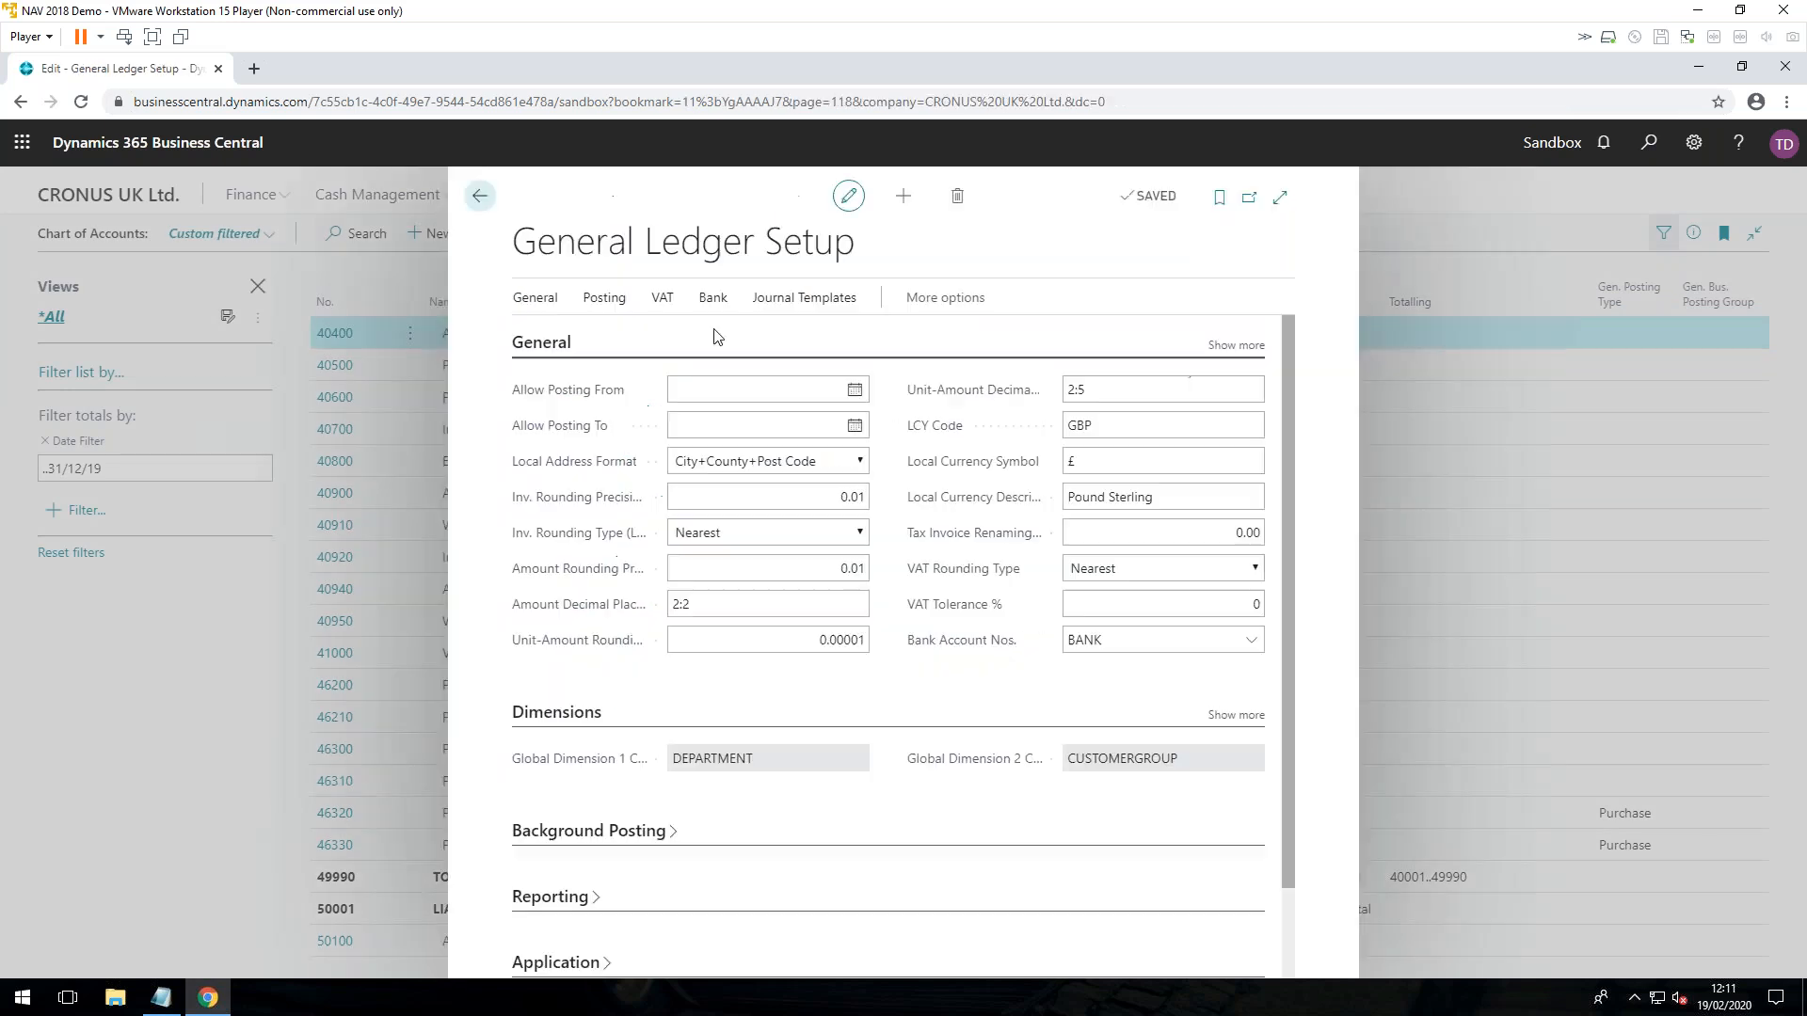
# Step: Set Allow Posting From to 01/01/2020 in General Ledger Setup and close the page
pyautogui.click(713, 386)
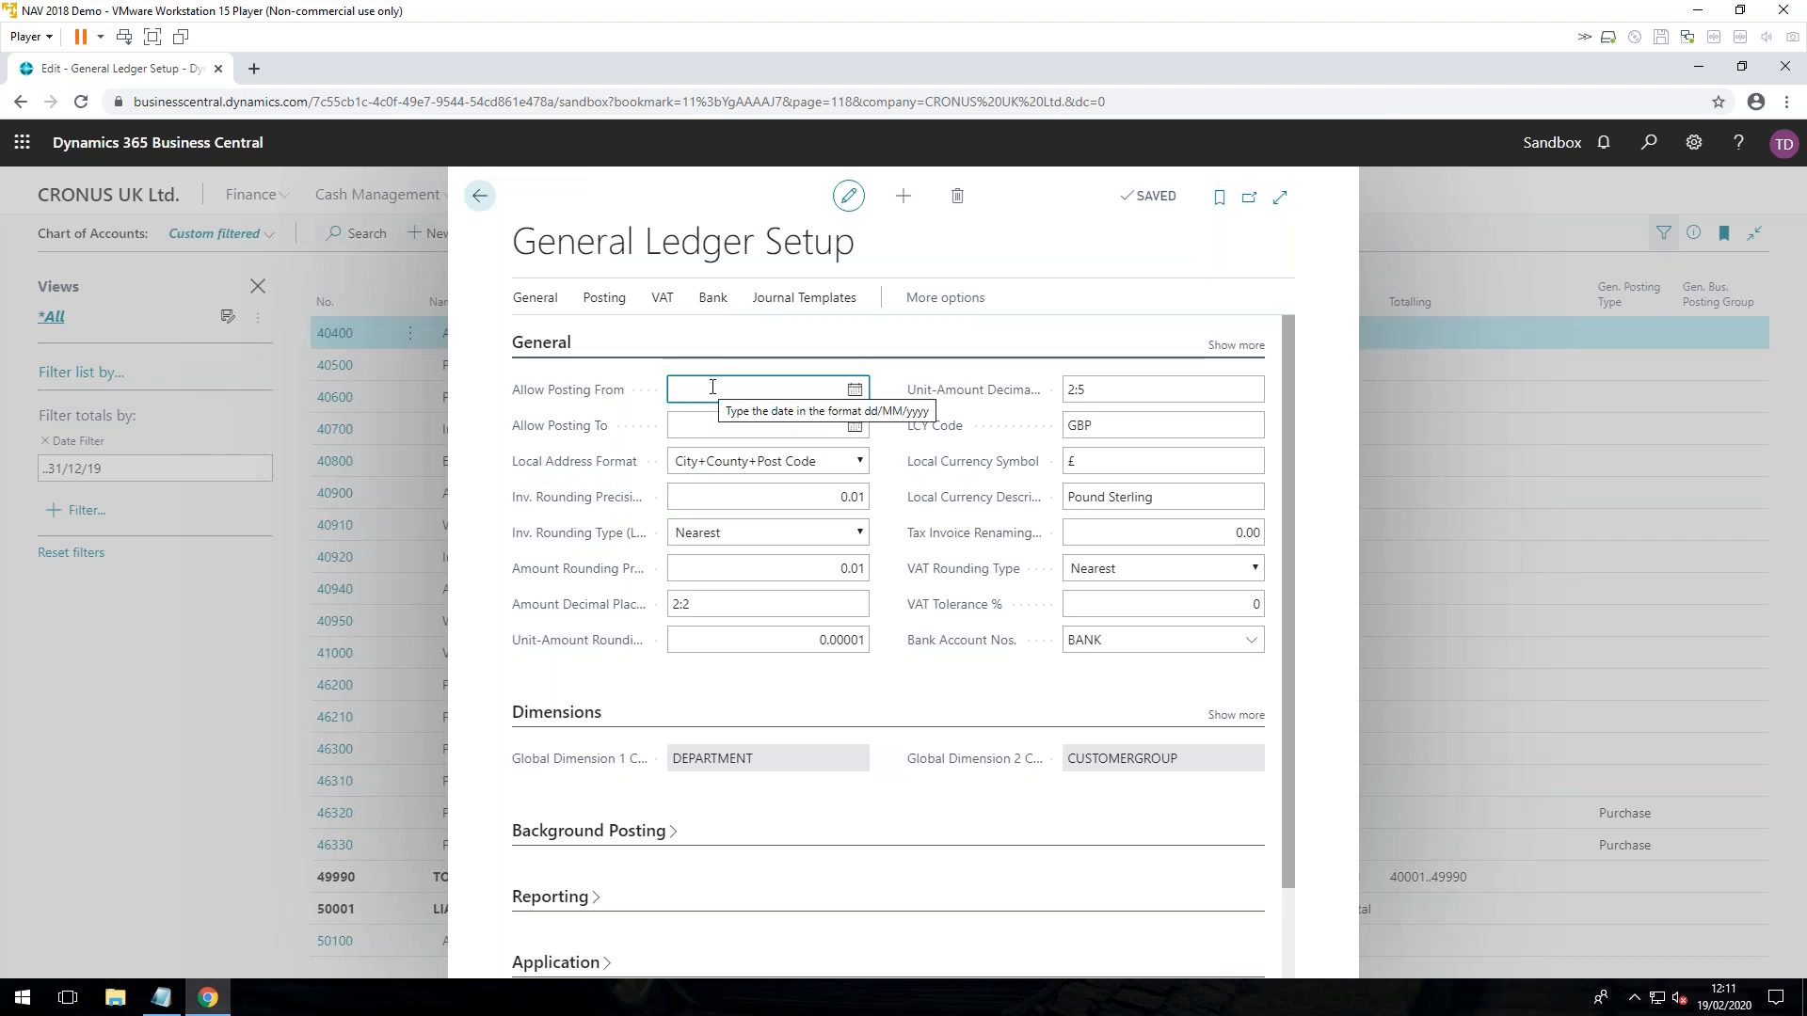
pyautogui.click(854, 389)
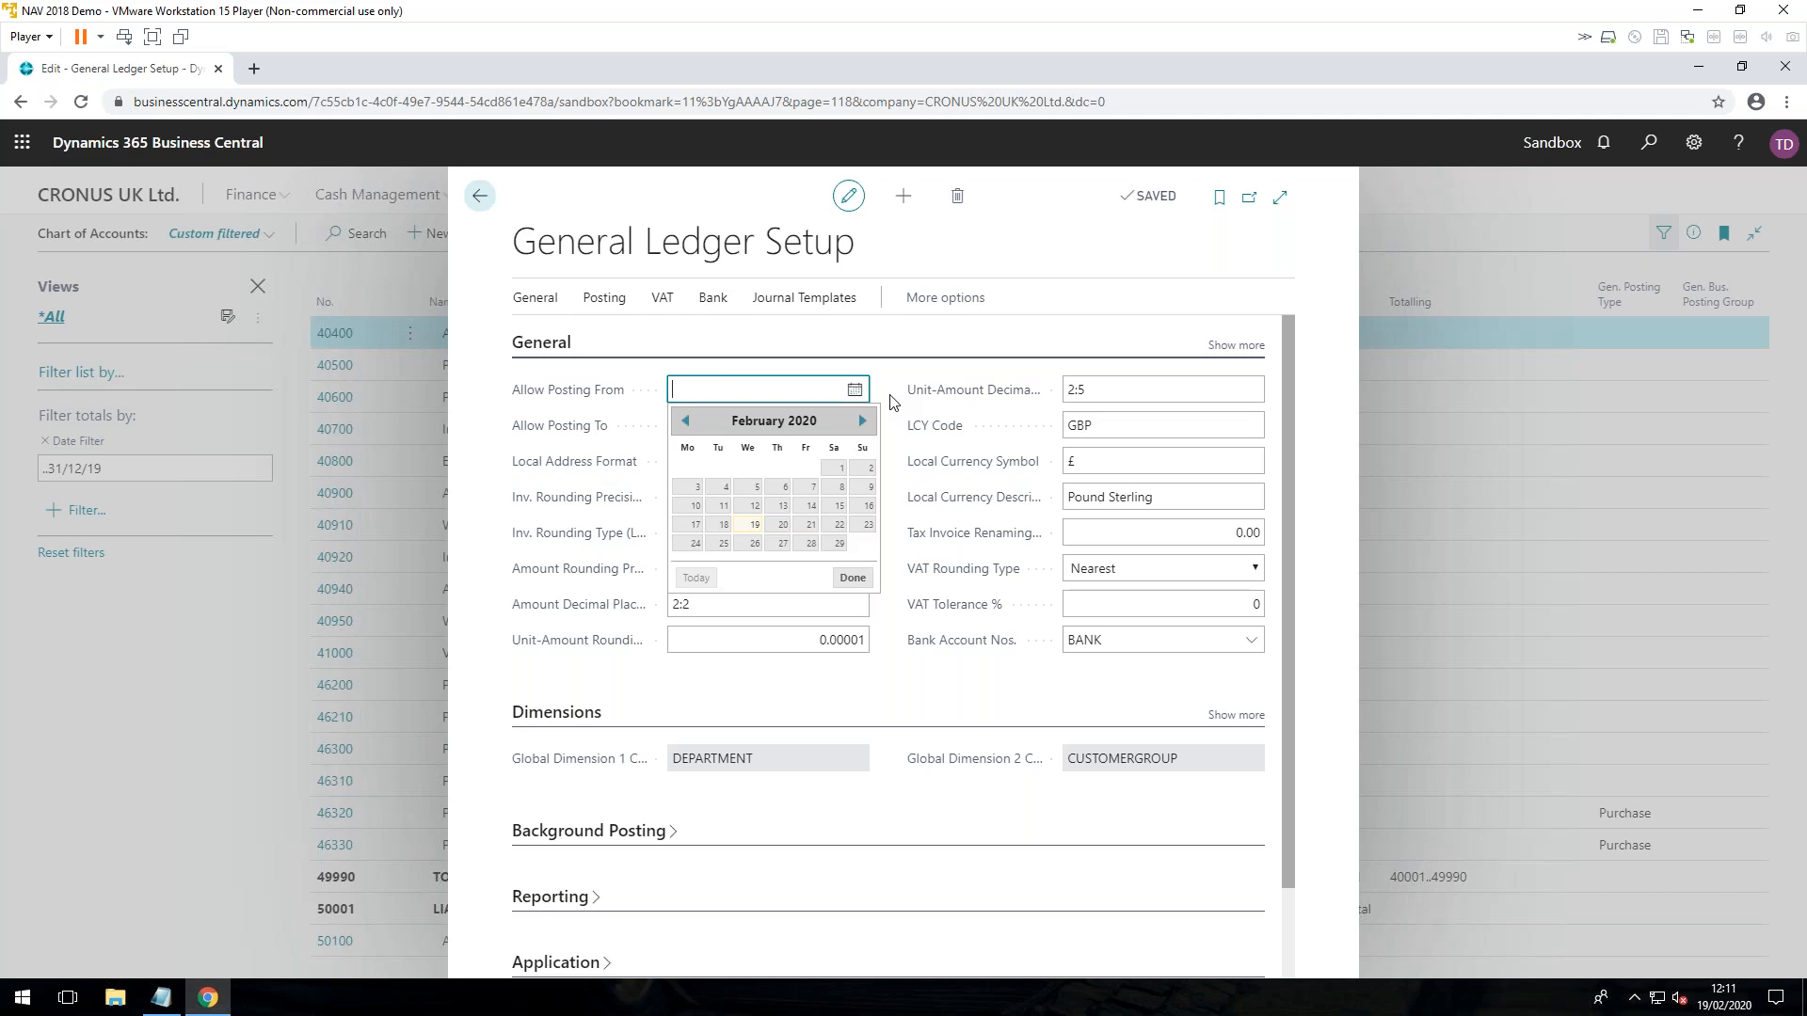
pyautogui.write('010120')
pyautogui.press('Tab')
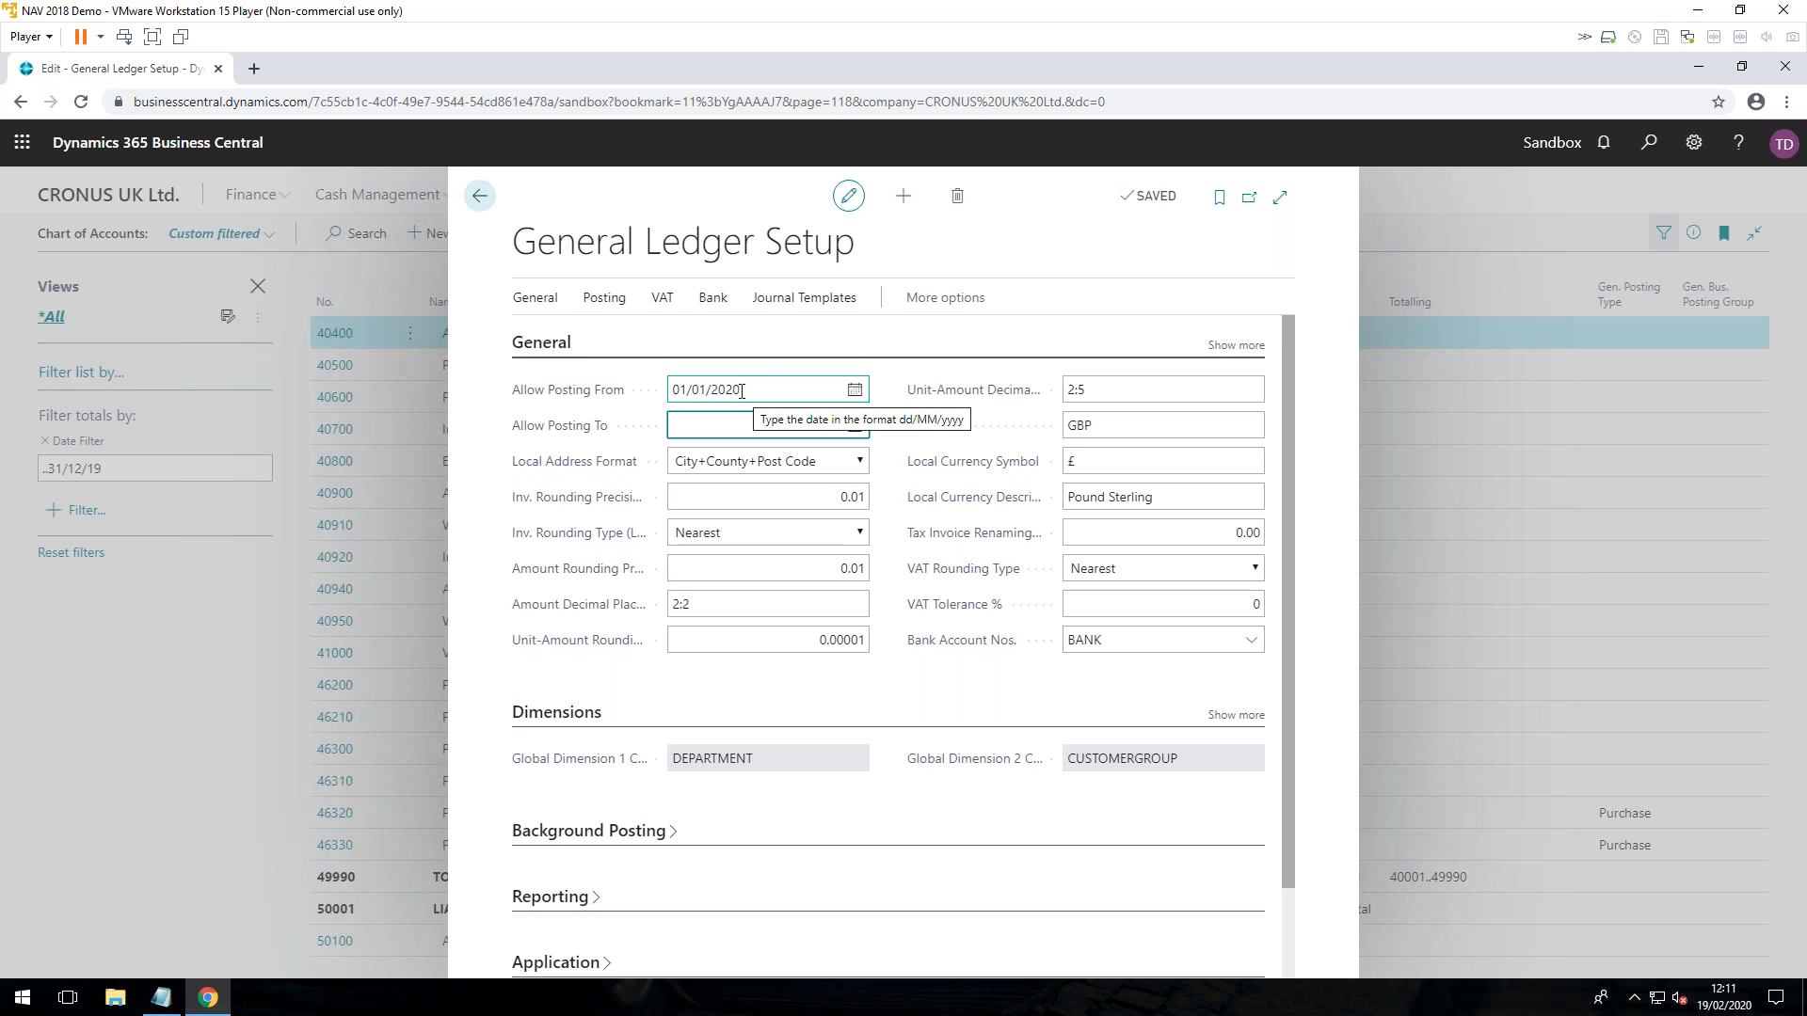
pyautogui.click(479, 196)
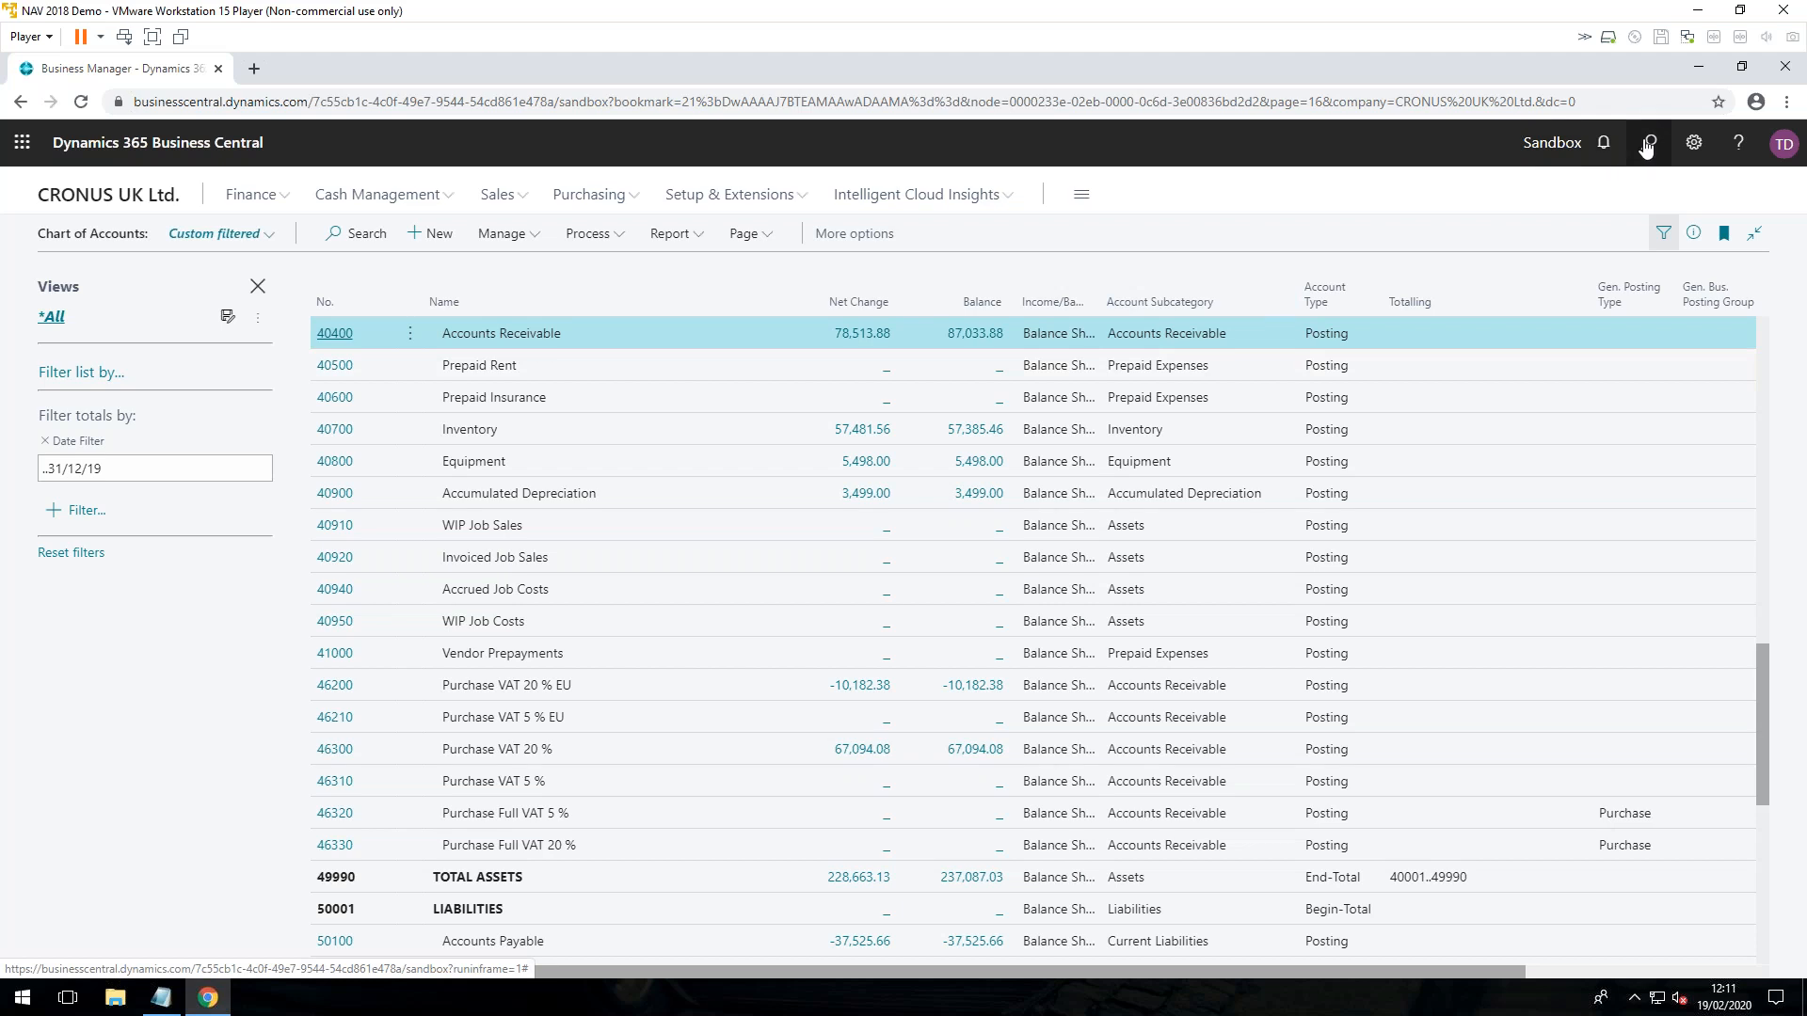
# Step: Search for "user set" and open the User Setup page
pyautogui.click(1638, 146)
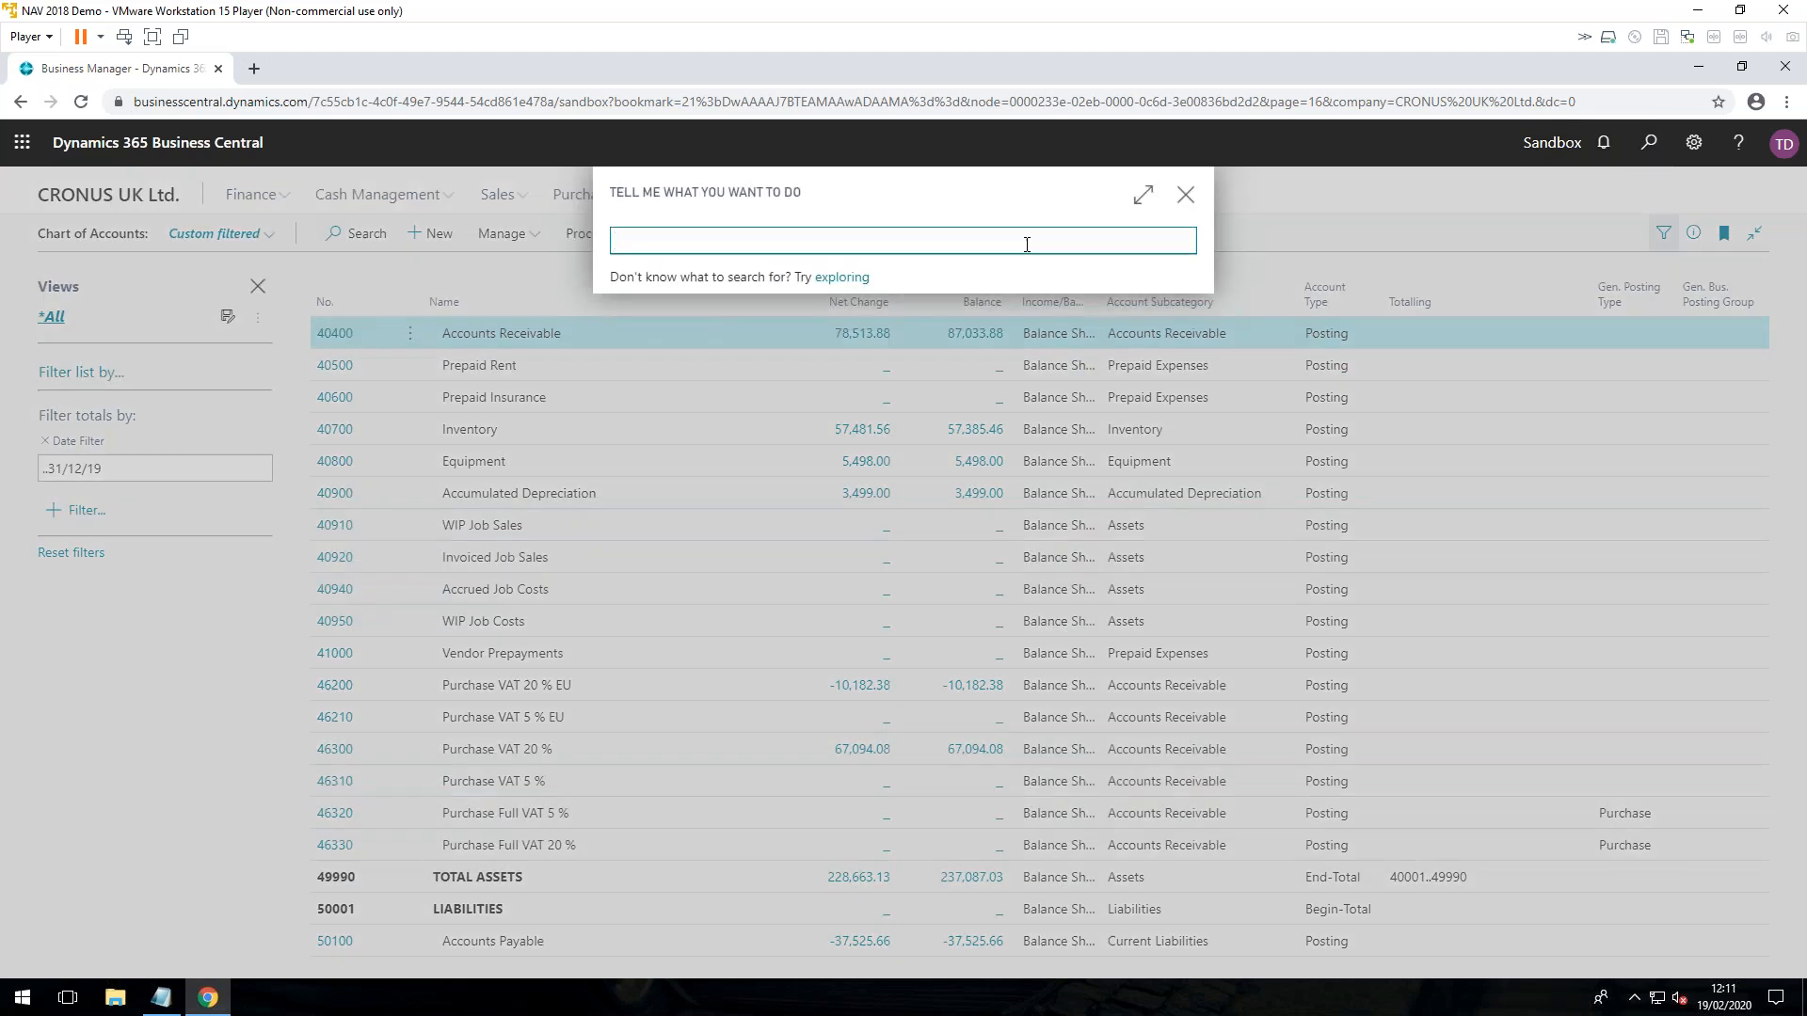
pyautogui.write('user set')
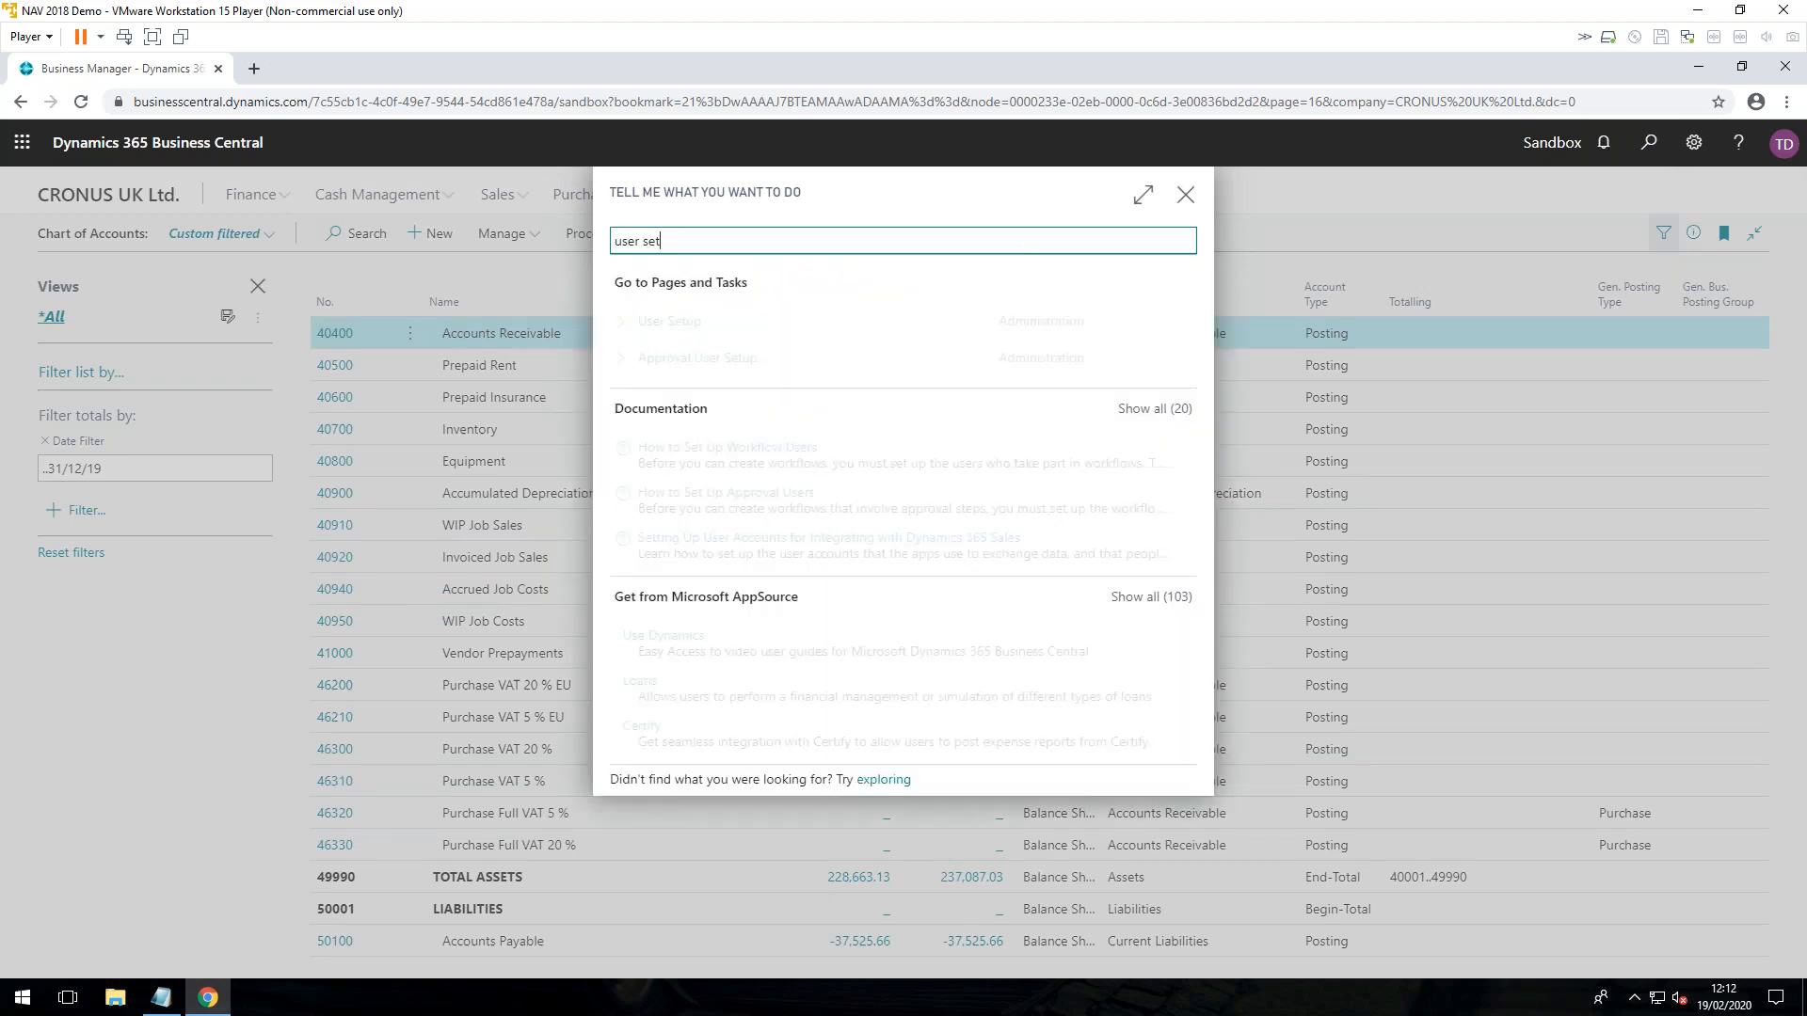
pyautogui.click(826, 325)
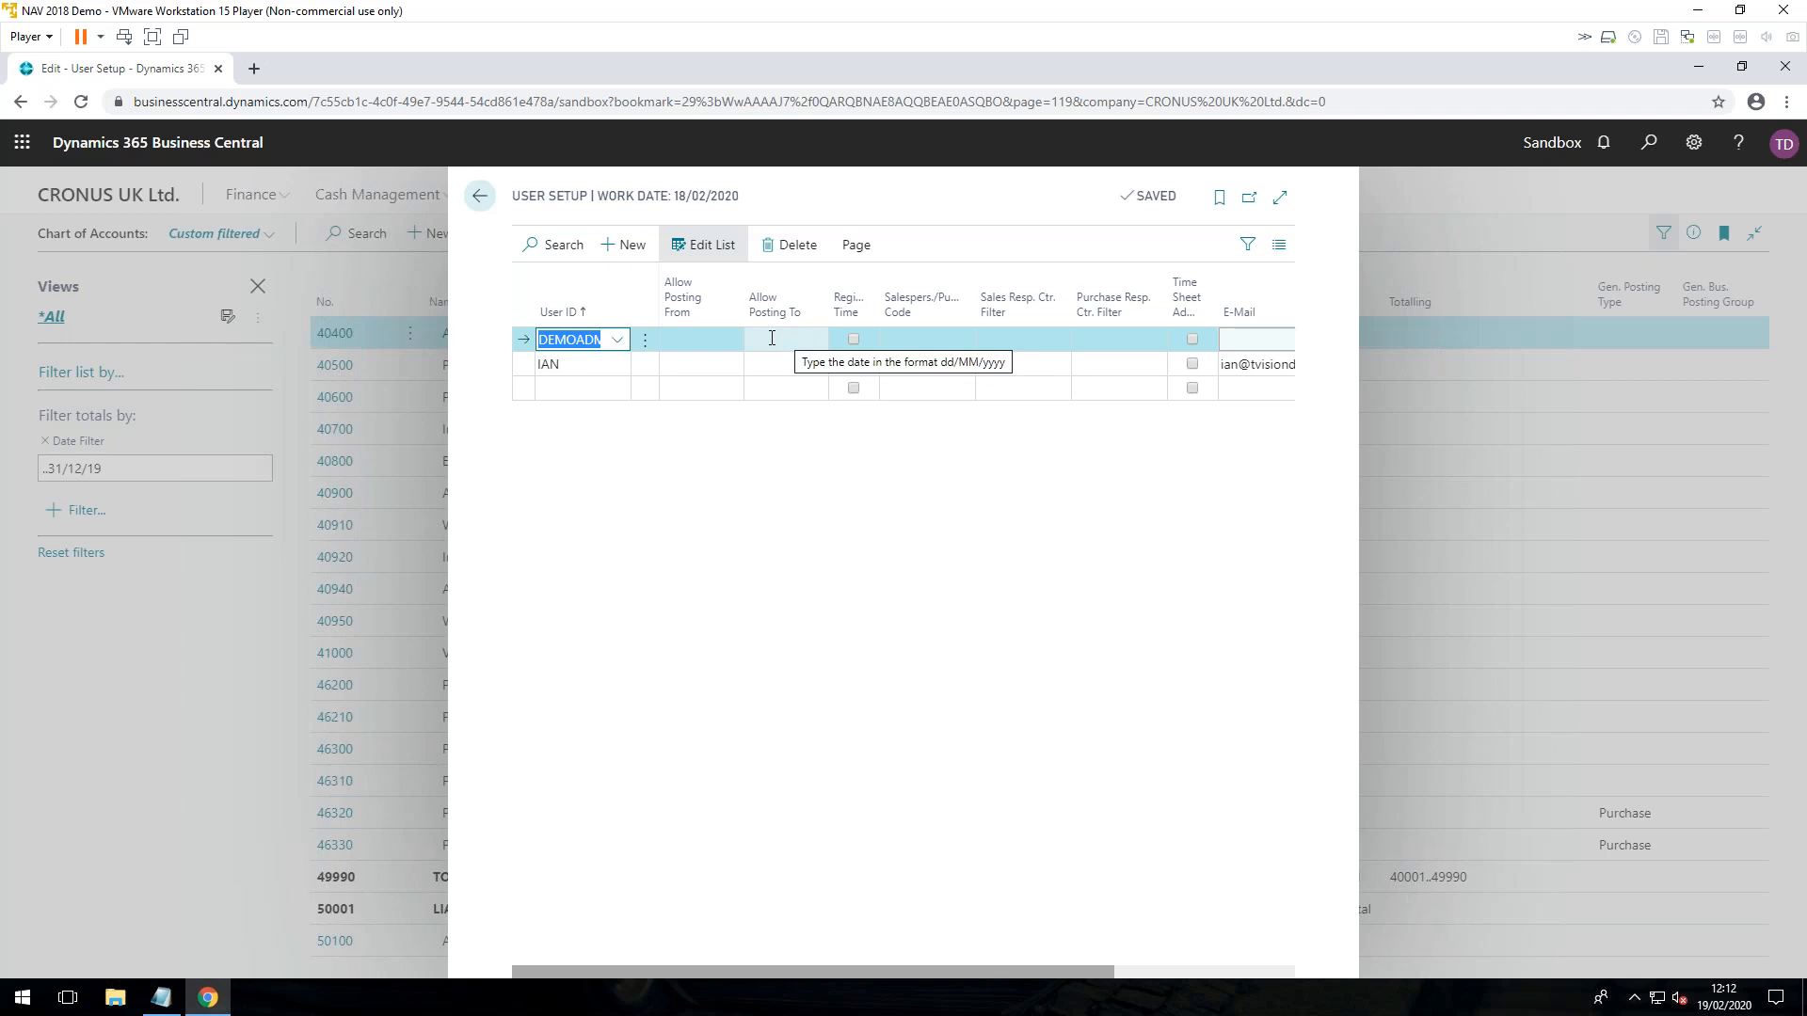
# Step: Set Allow Posting From to 01/01/2019 for the user listed below DEMOADMIN and close User Setup
pyautogui.click(691, 367)
pyautogui.write('010119')
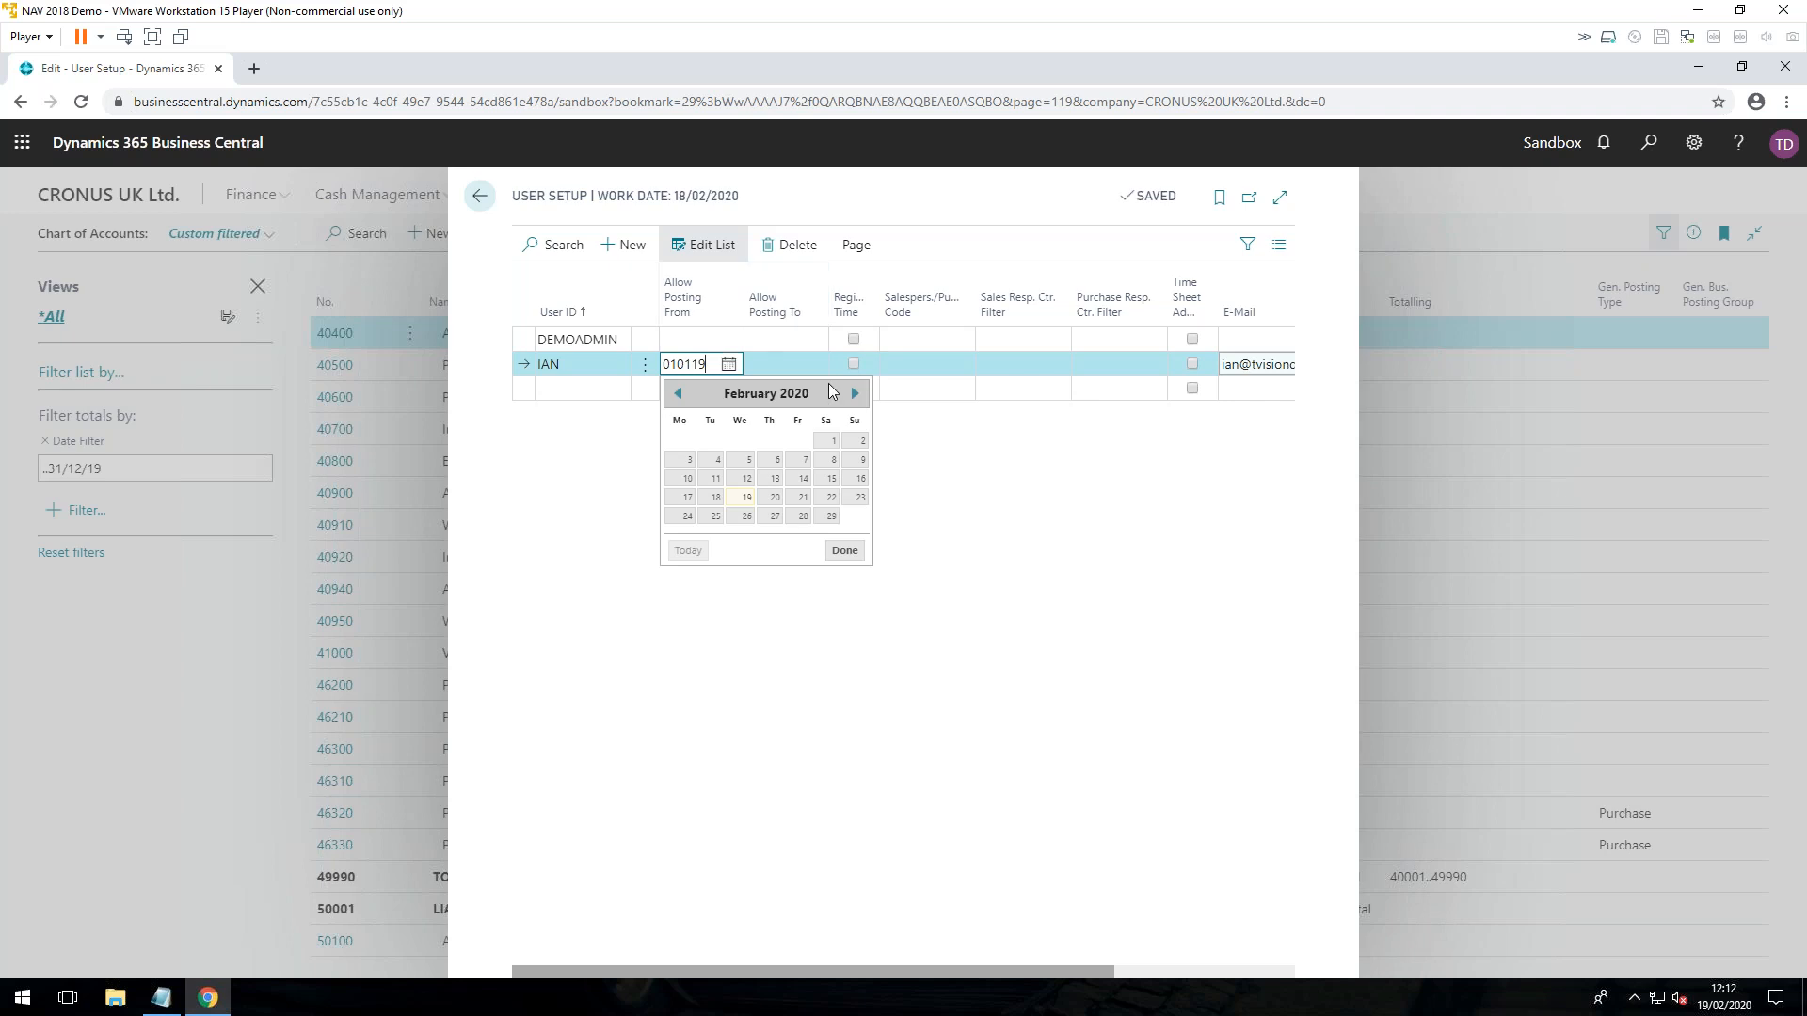
pyautogui.press('Tab')
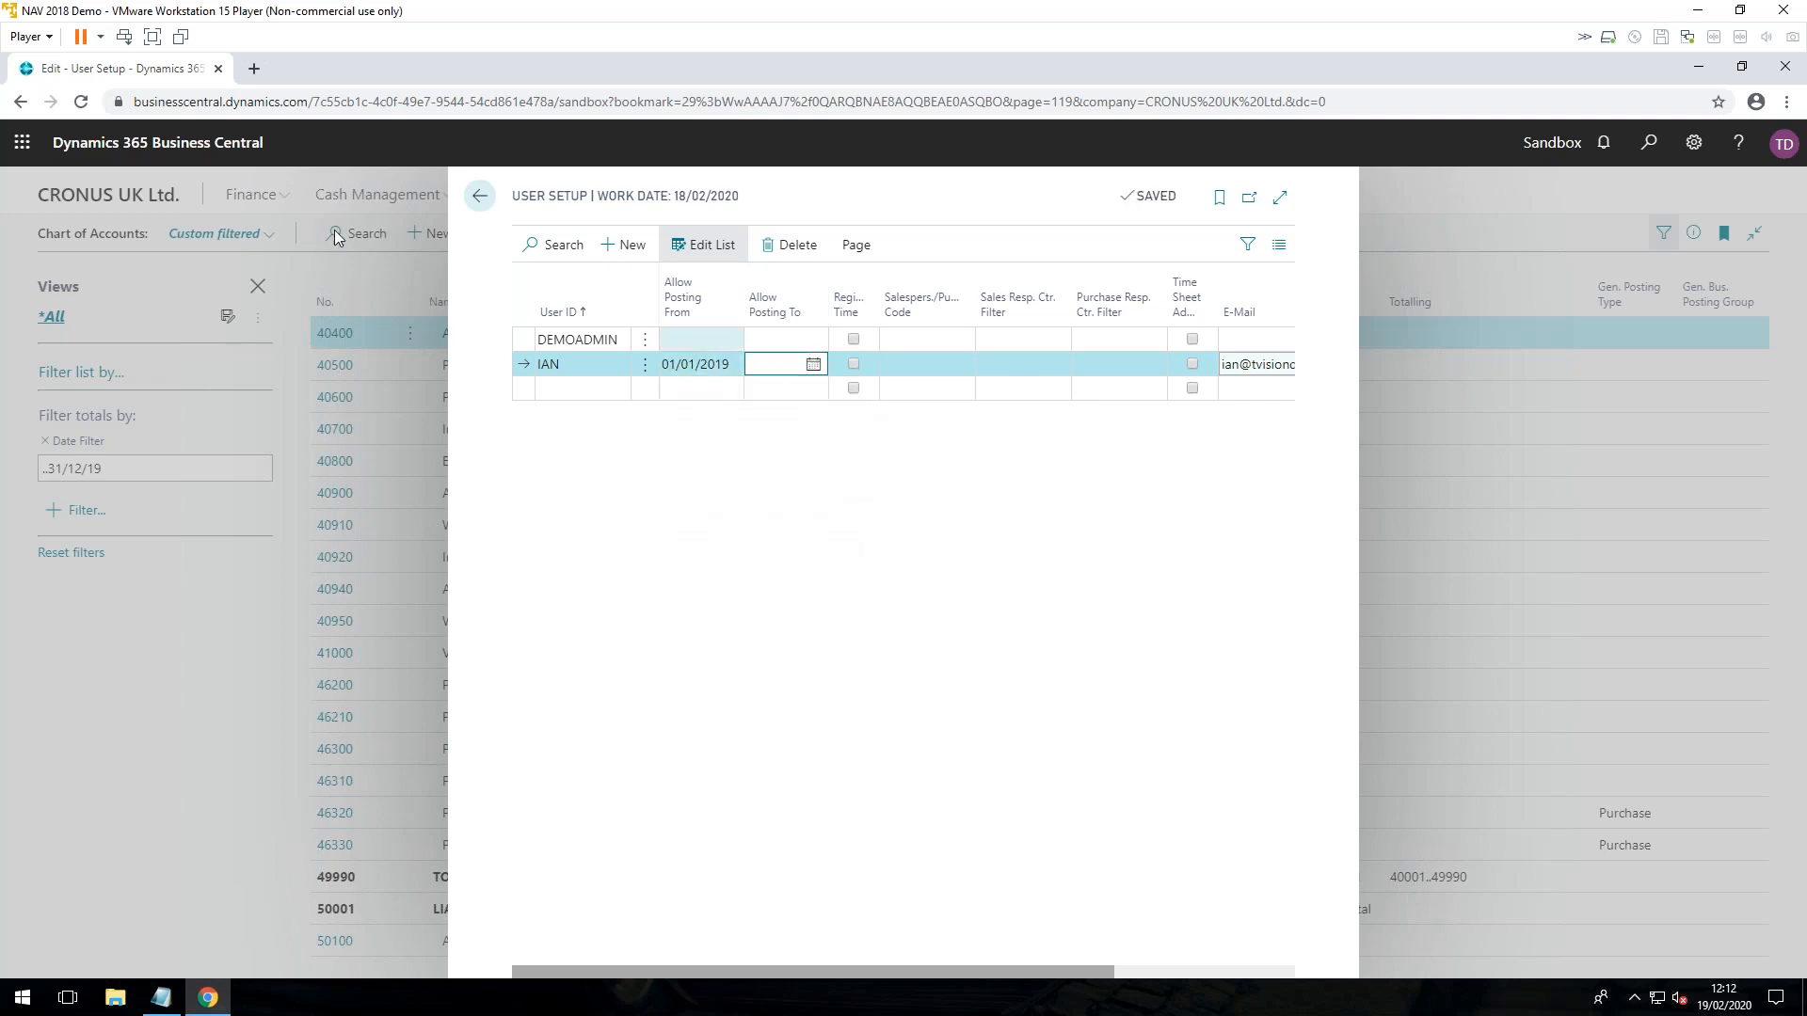
pyautogui.click(478, 199)
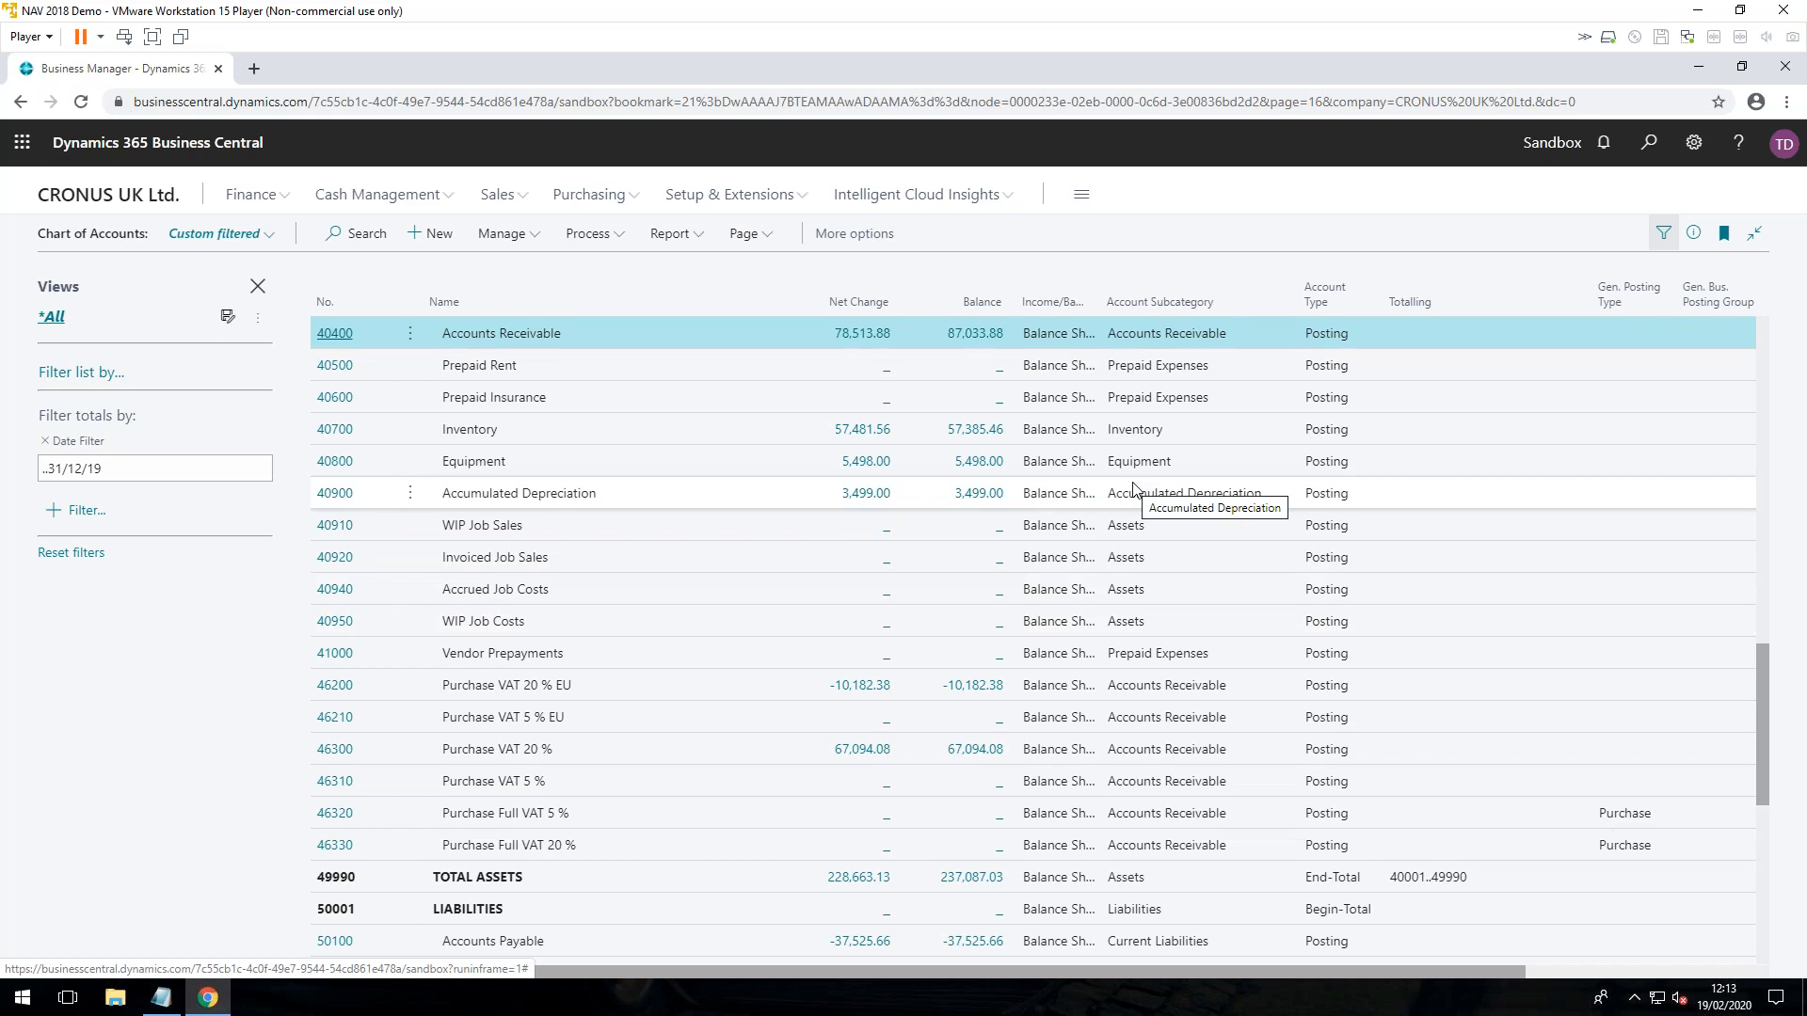
# Step: Search for "fiscal year" and open the Accounting Periods list
pyautogui.click(1649, 141)
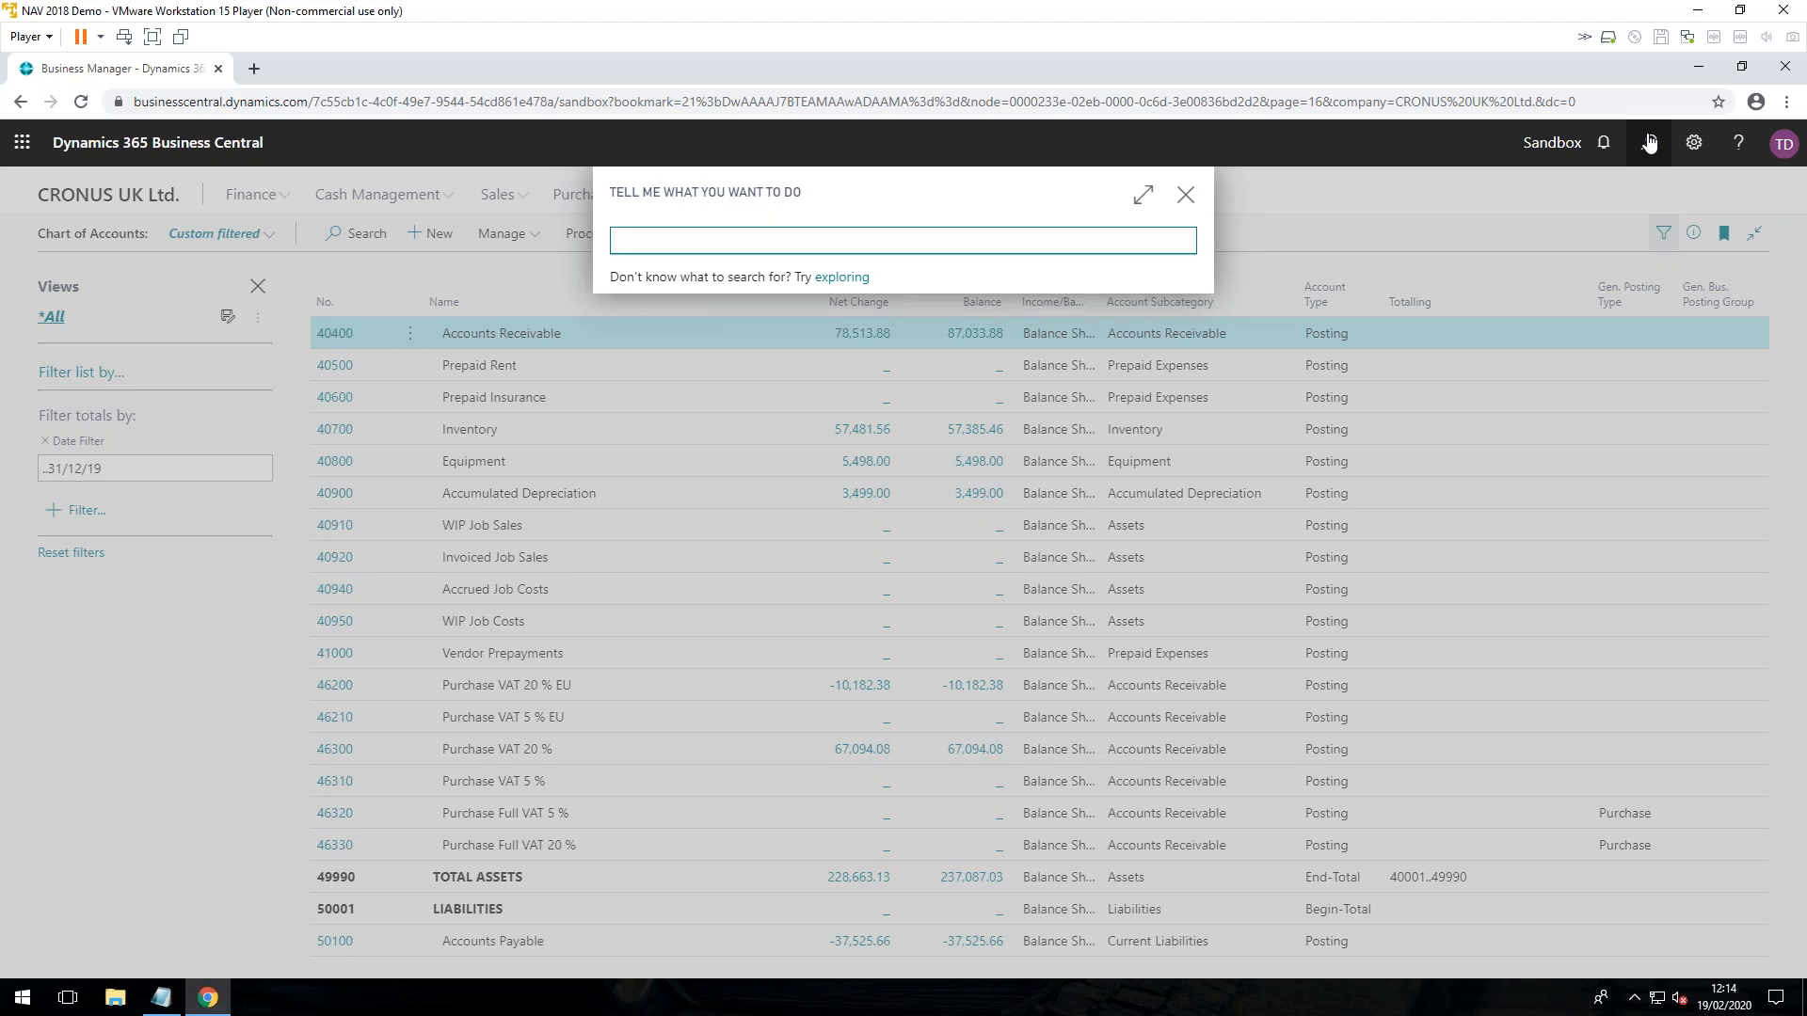
pyautogui.write('fiscal year')
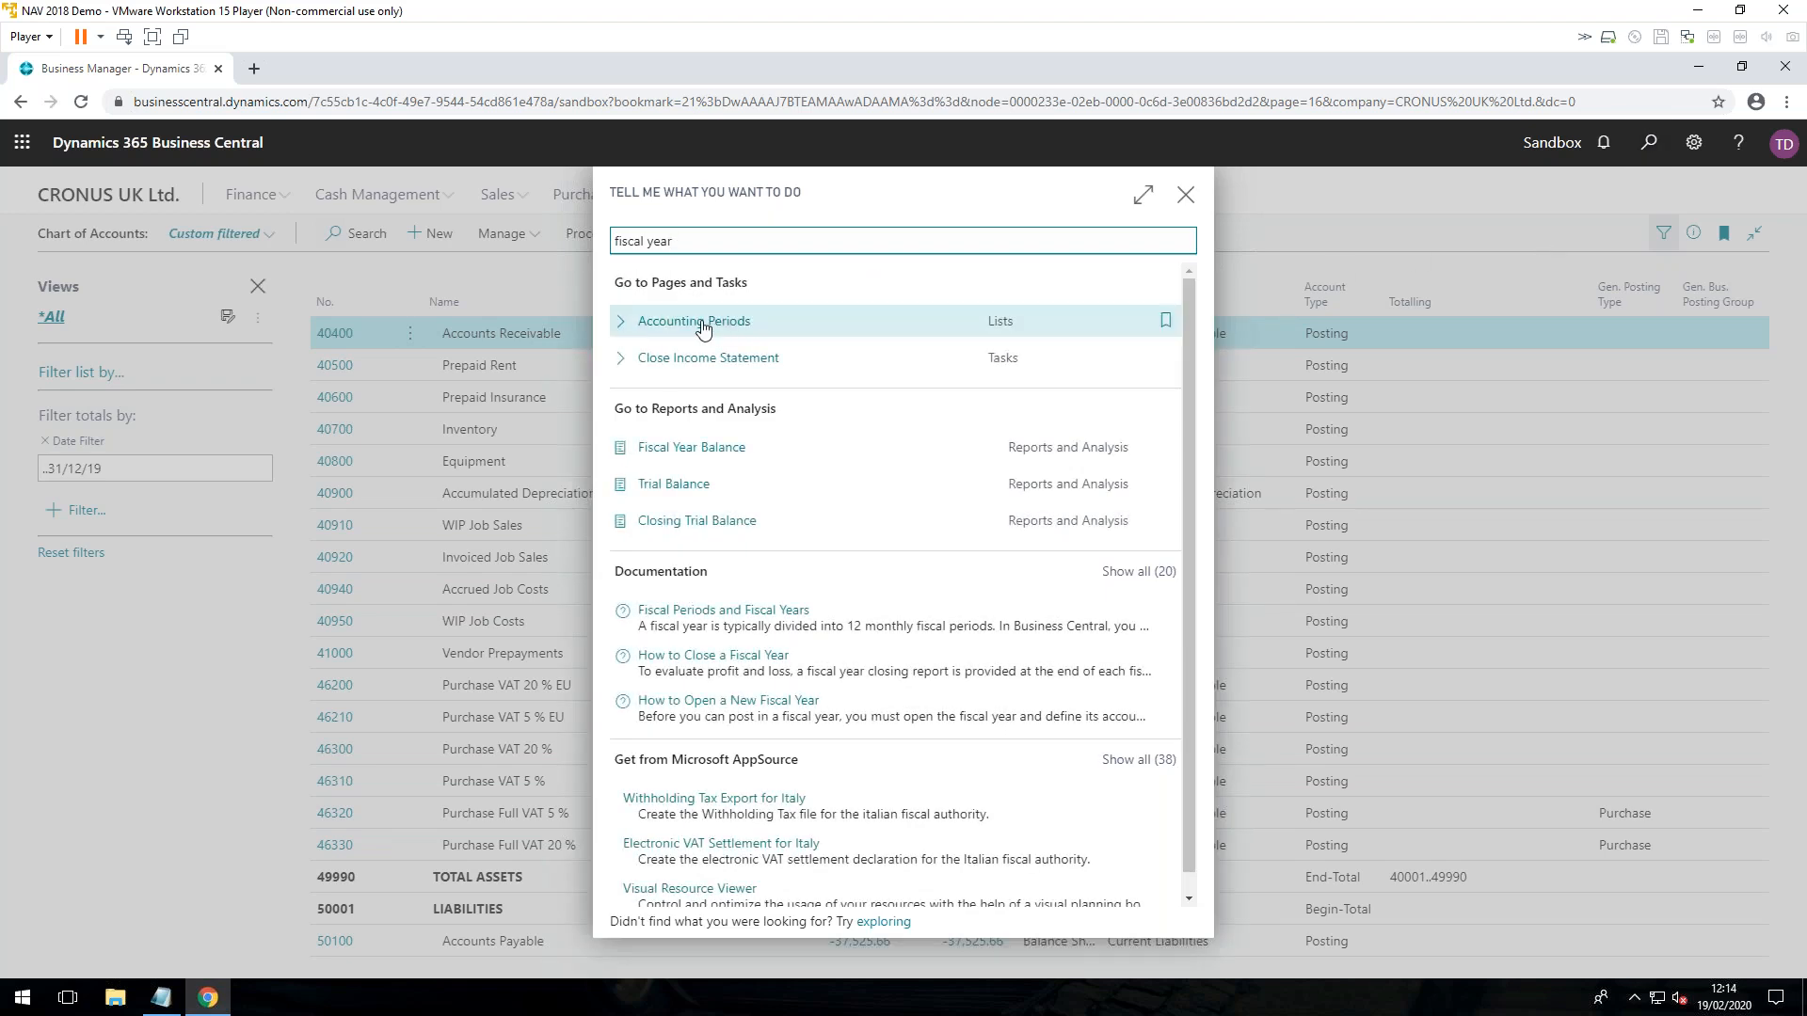
pyautogui.click(802, 333)
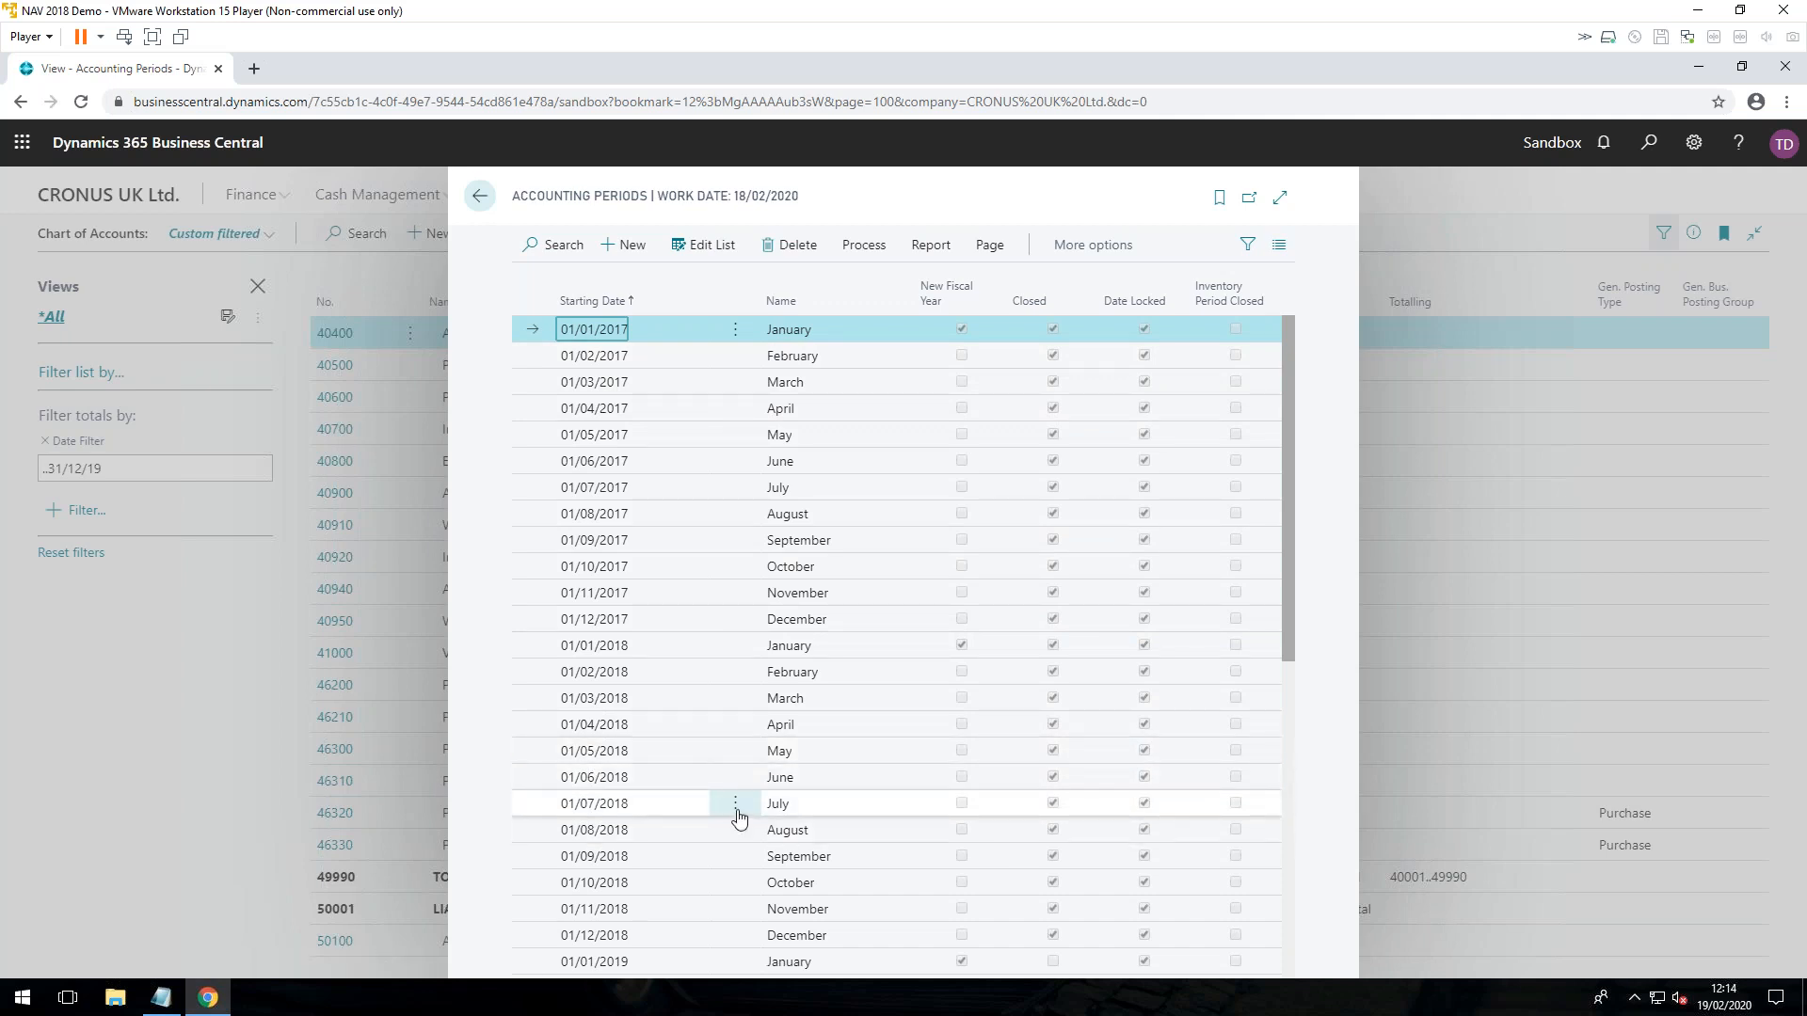
# Step: Bring up the Close Year confirmation for the fiscal year 01/01/19 to 31/12/19 and decline it
pyautogui.scroll(-1, 725, 818)
pyautogui.scroll(-2, 743, 821)
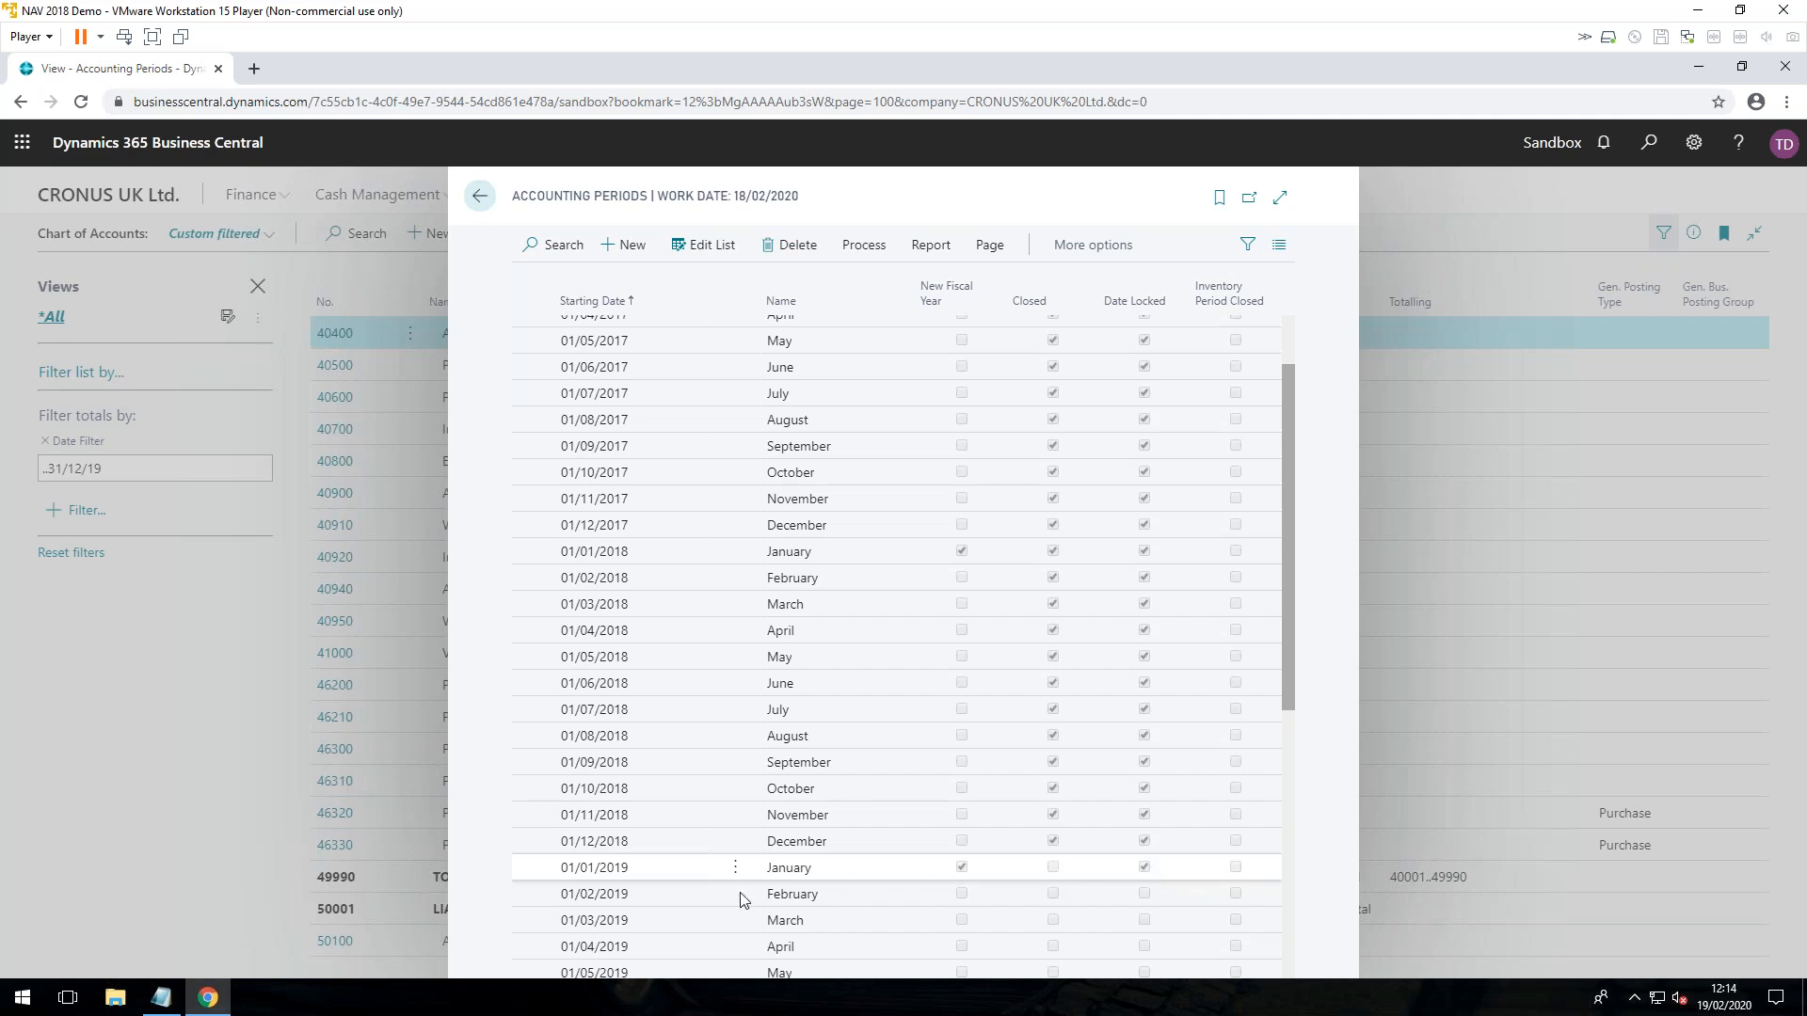
pyautogui.click(870, 252)
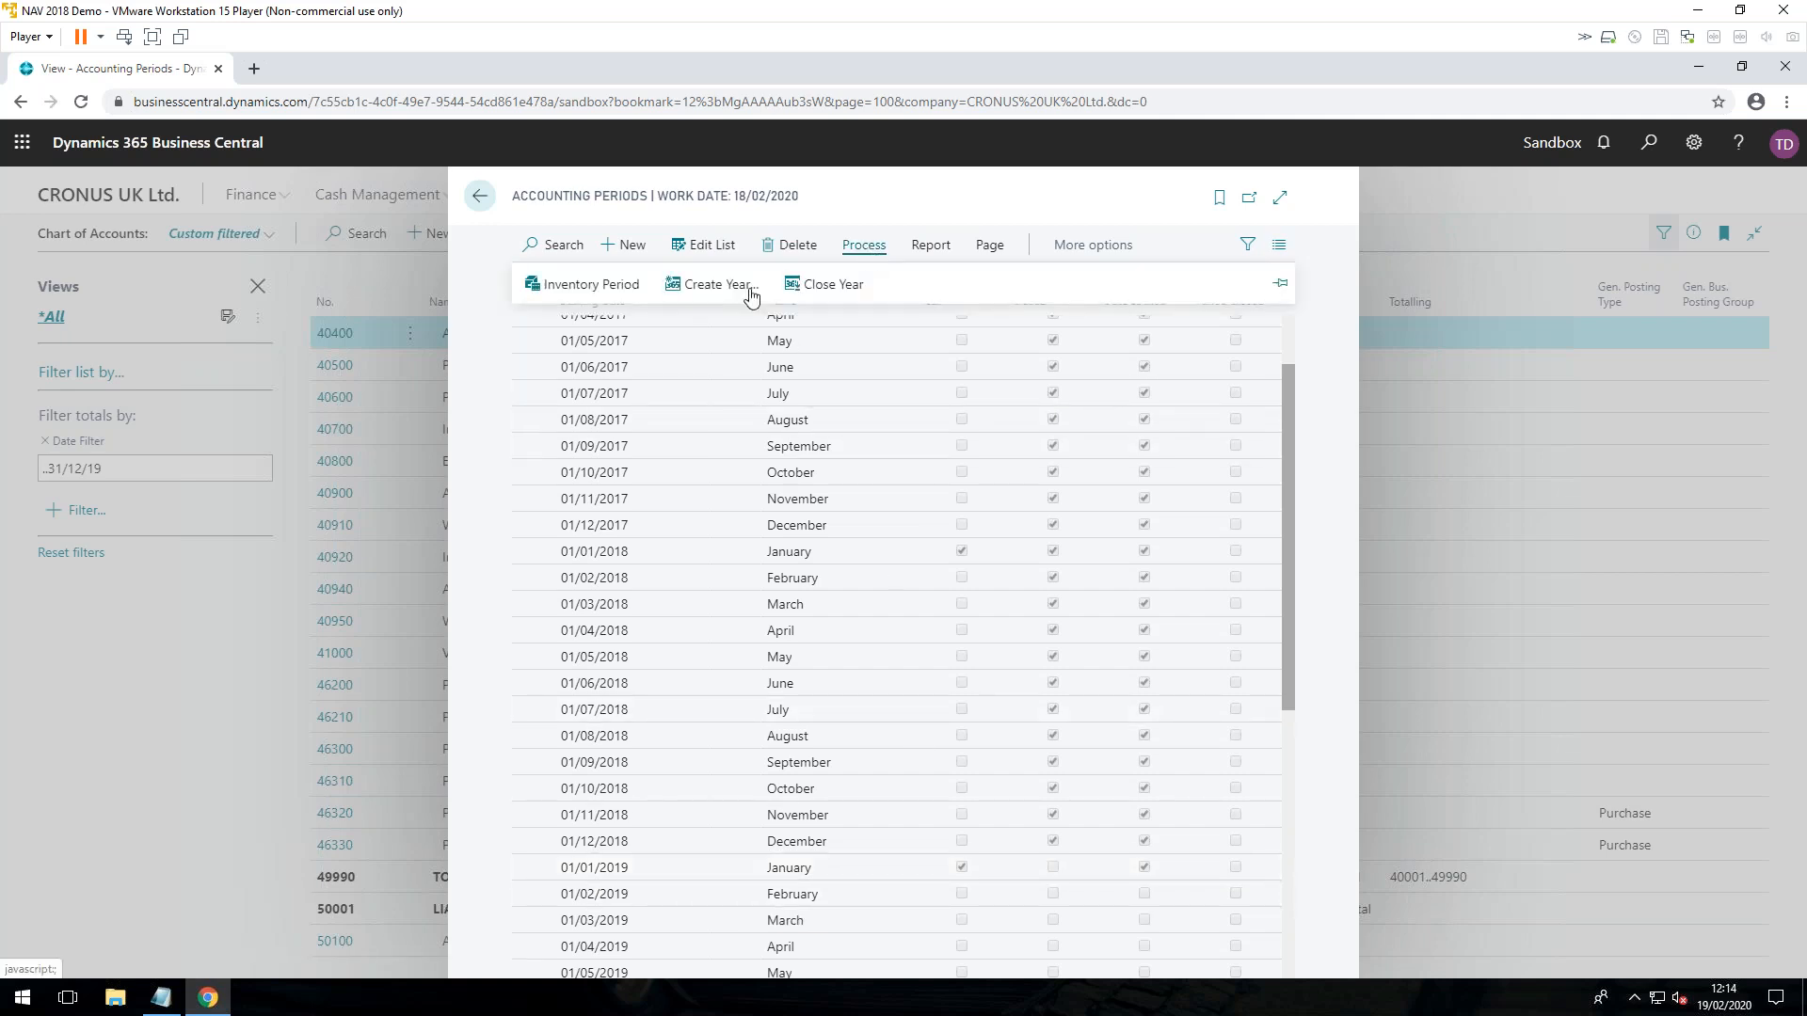
pyautogui.click(832, 287)
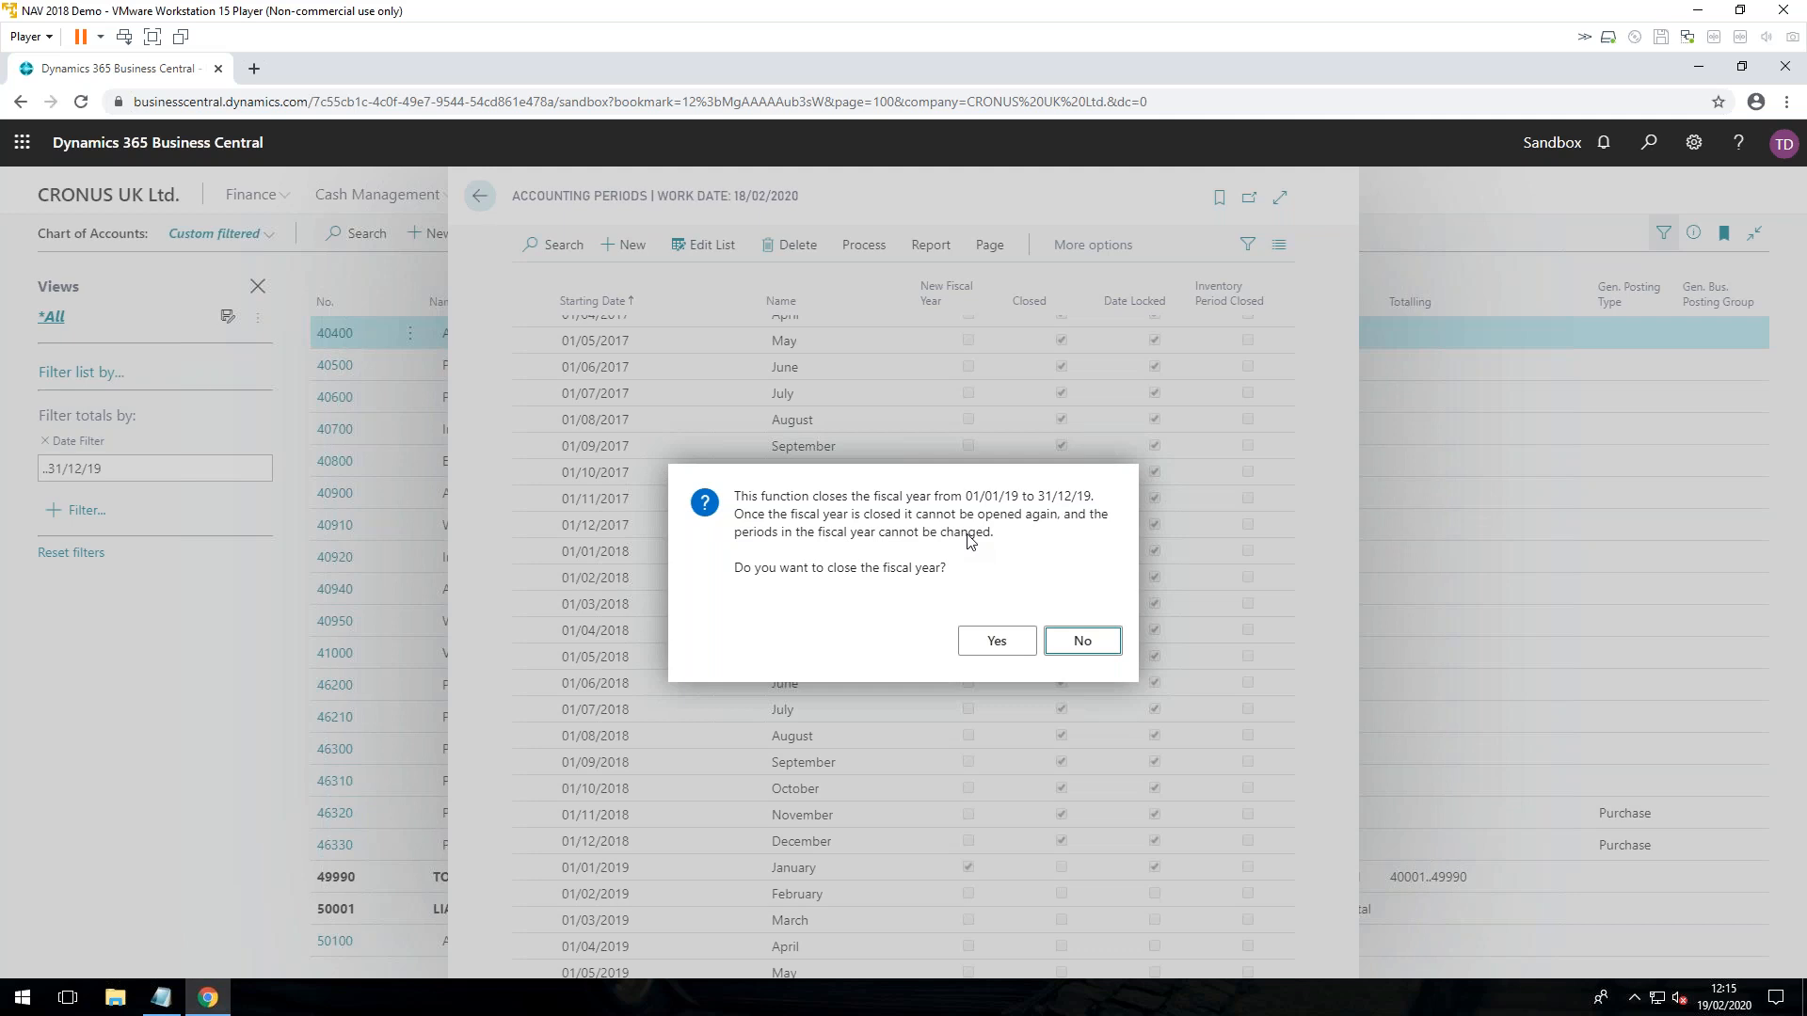
pyautogui.click(1077, 645)
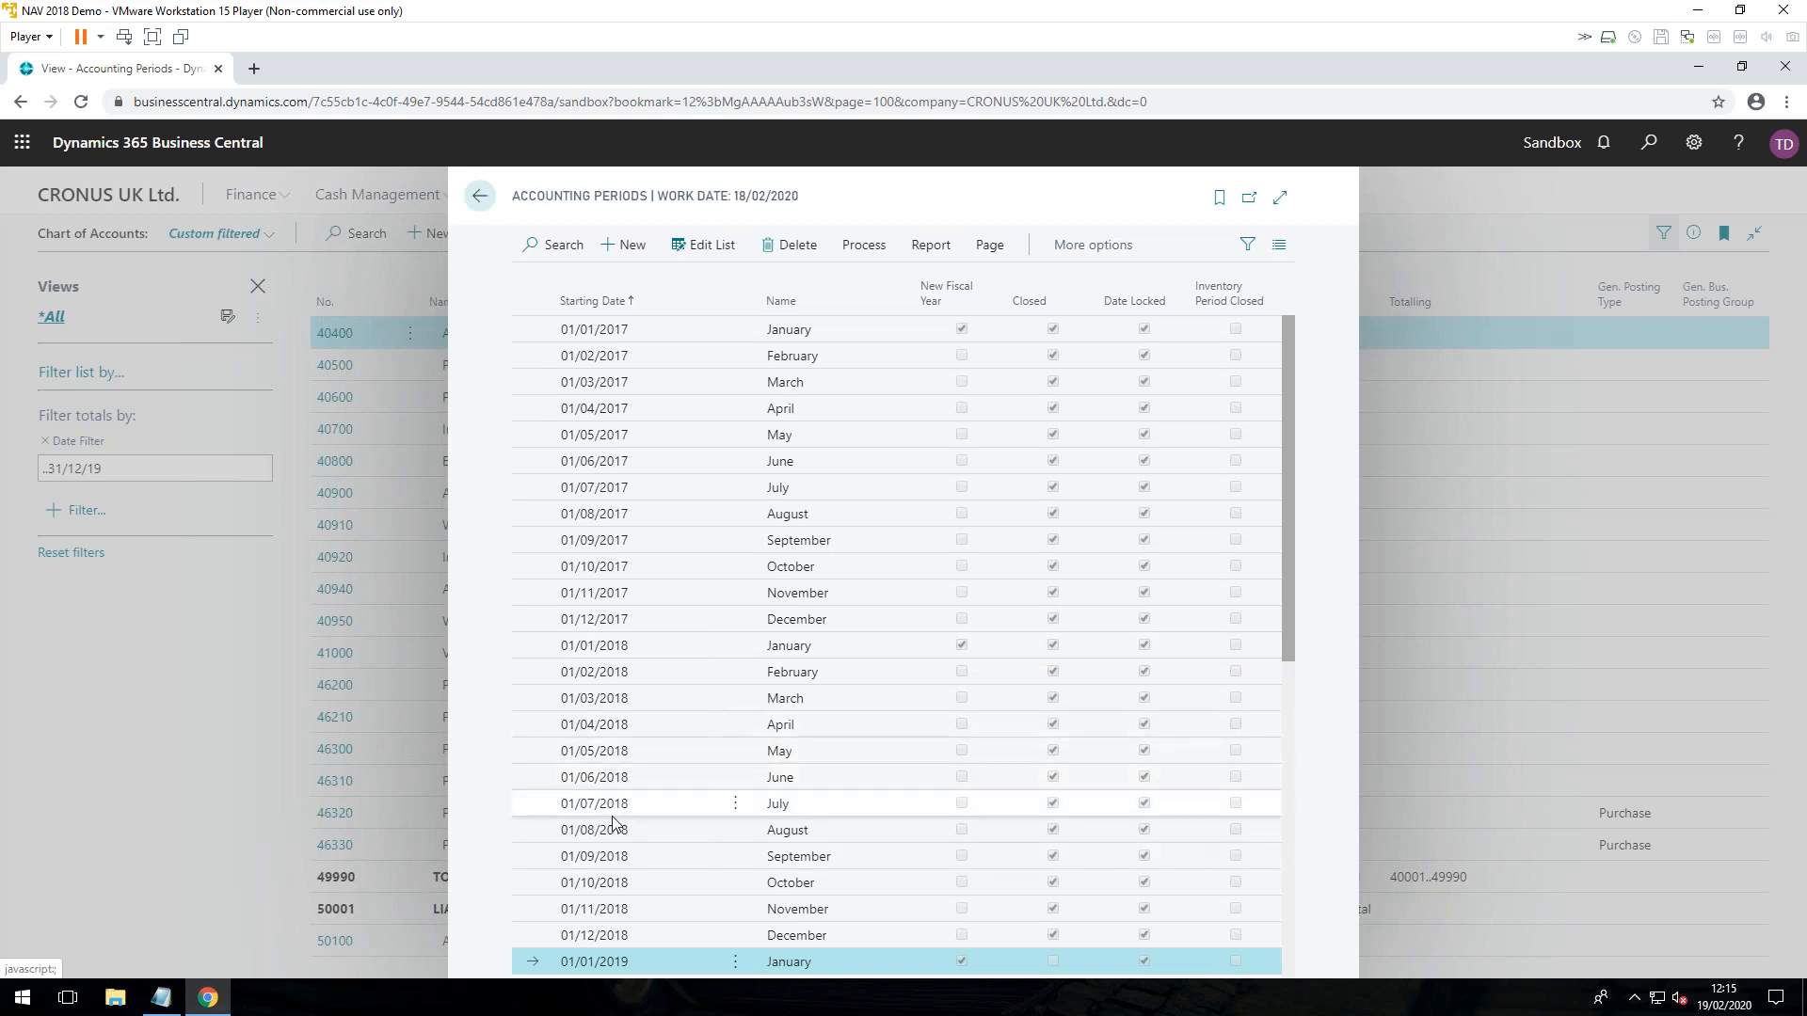
# Step: Review the 2019 and 2020 accounting periods and close the Accounting Periods list
pyautogui.scroll(-6, 612, 821)
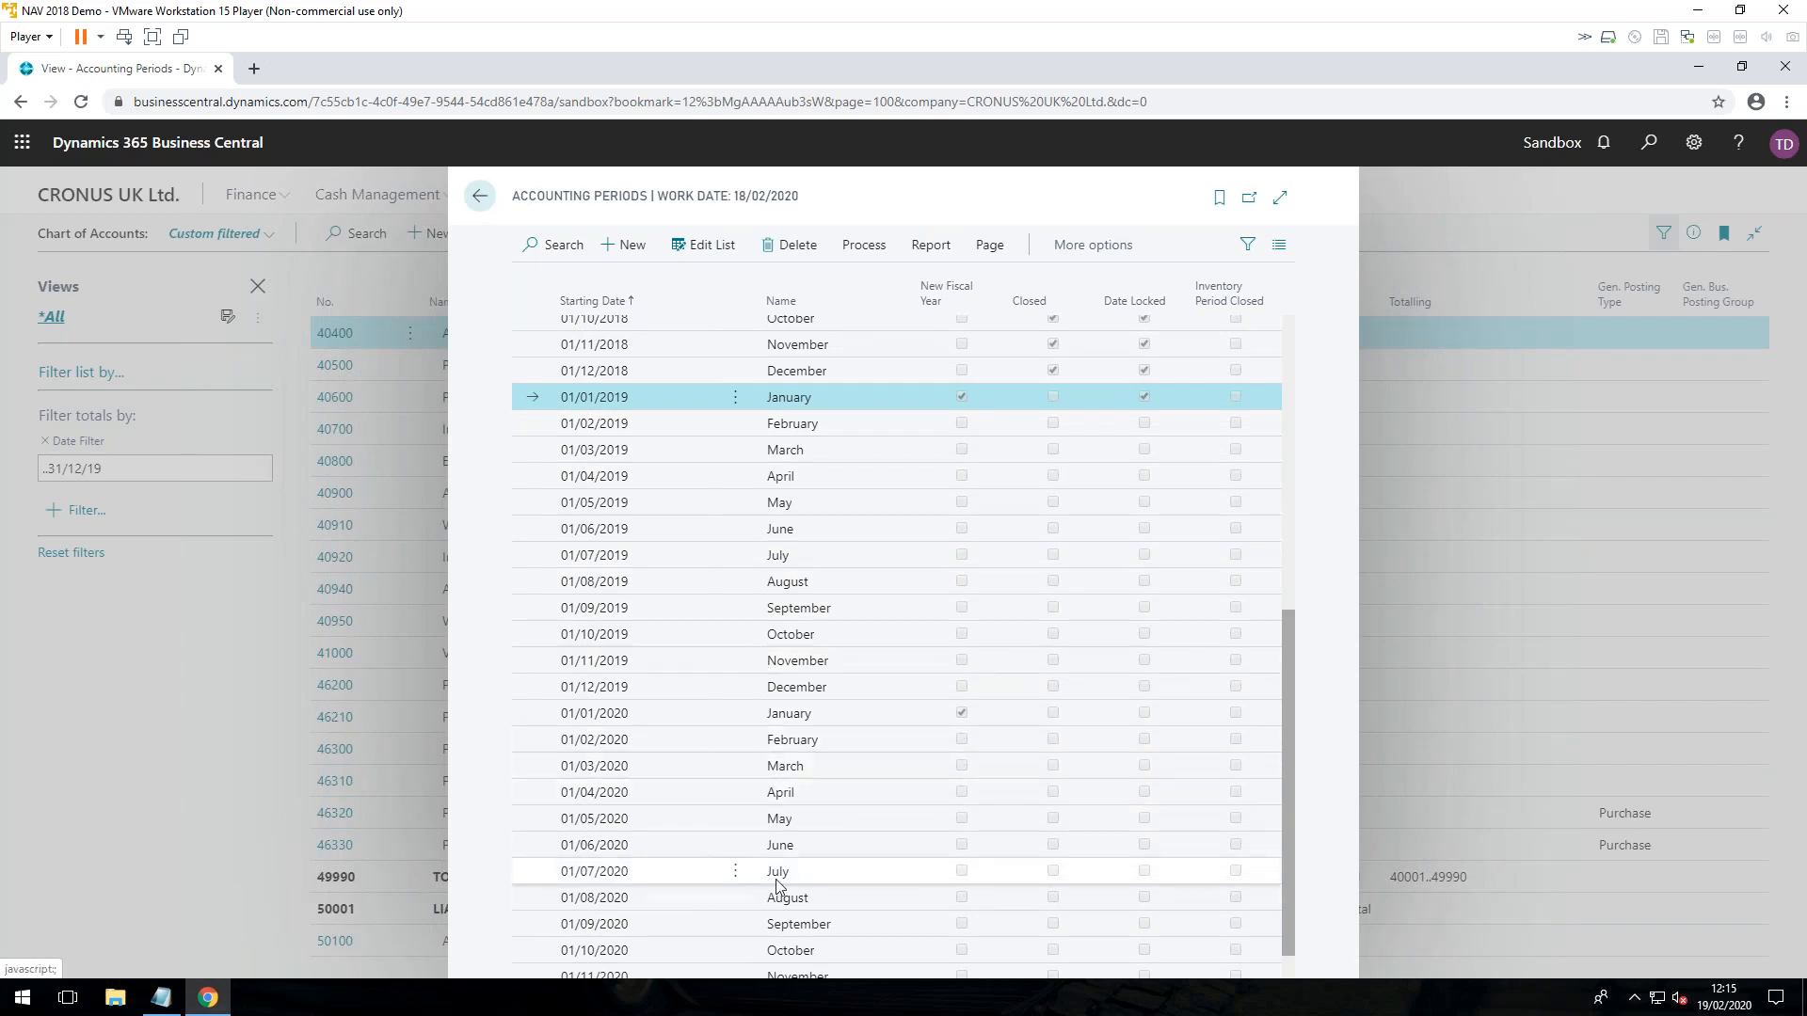
pyautogui.scroll(3, 940, 680)
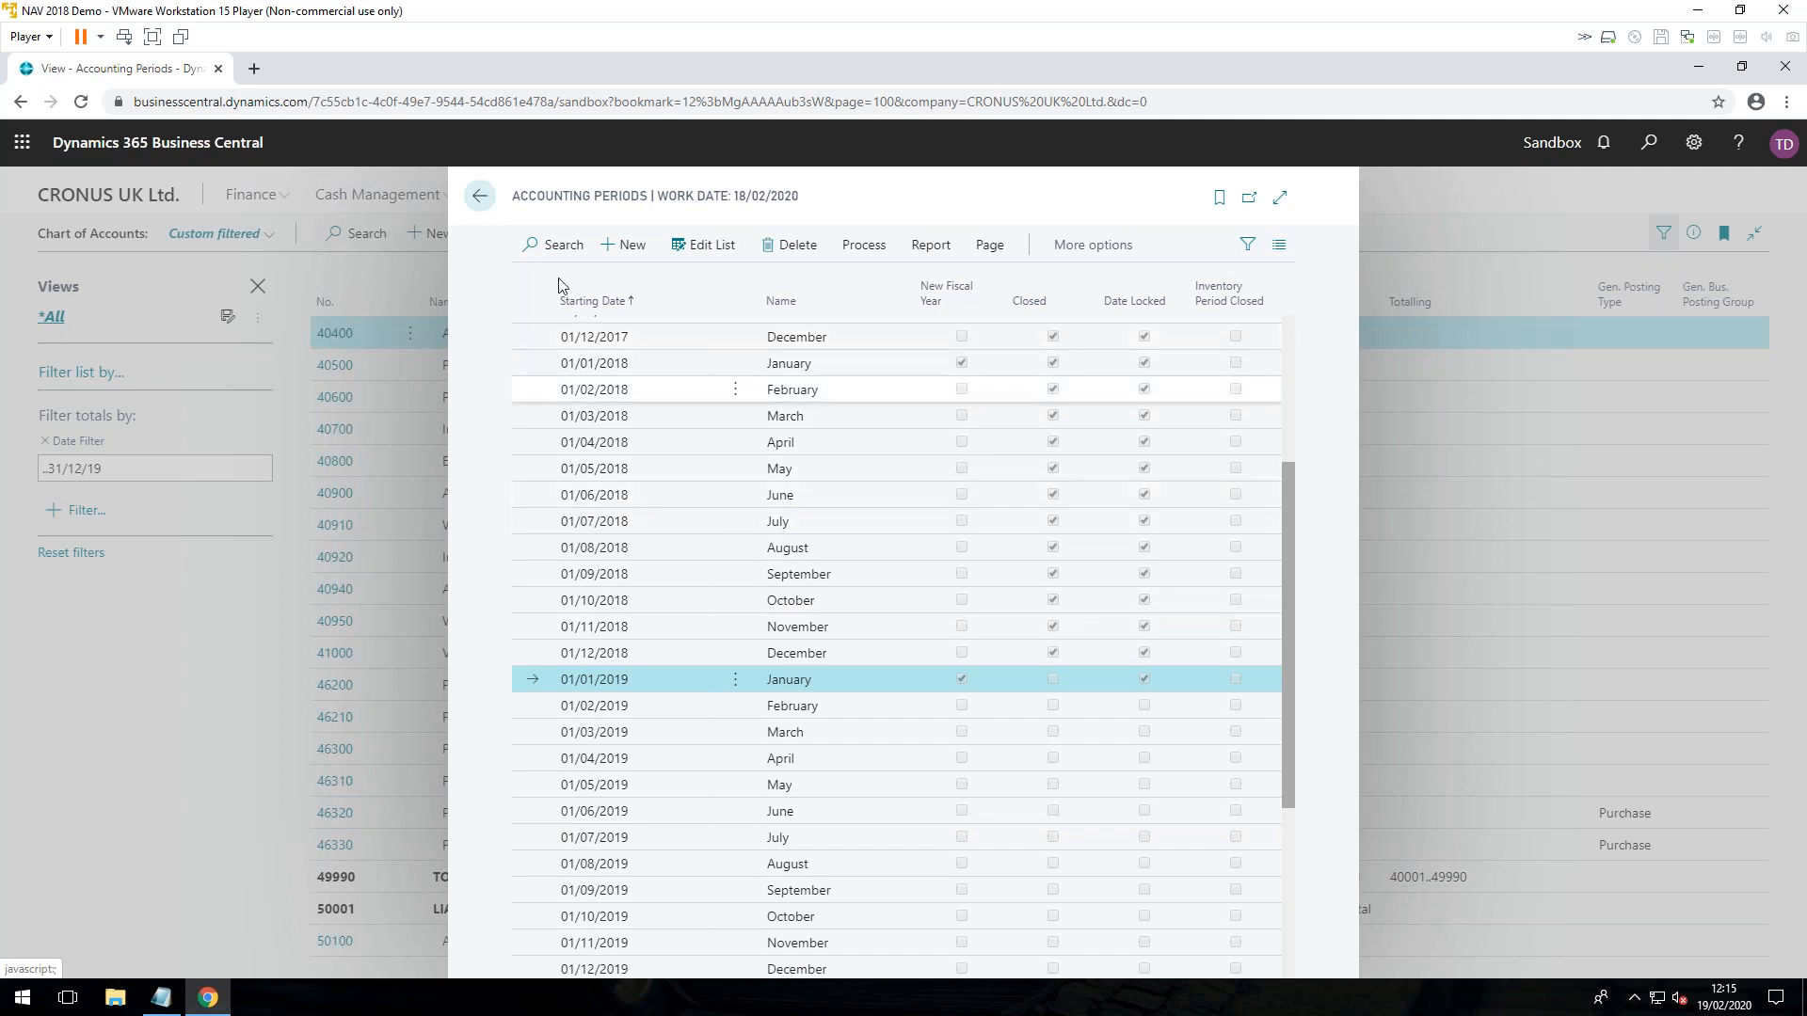
pyautogui.click(483, 200)
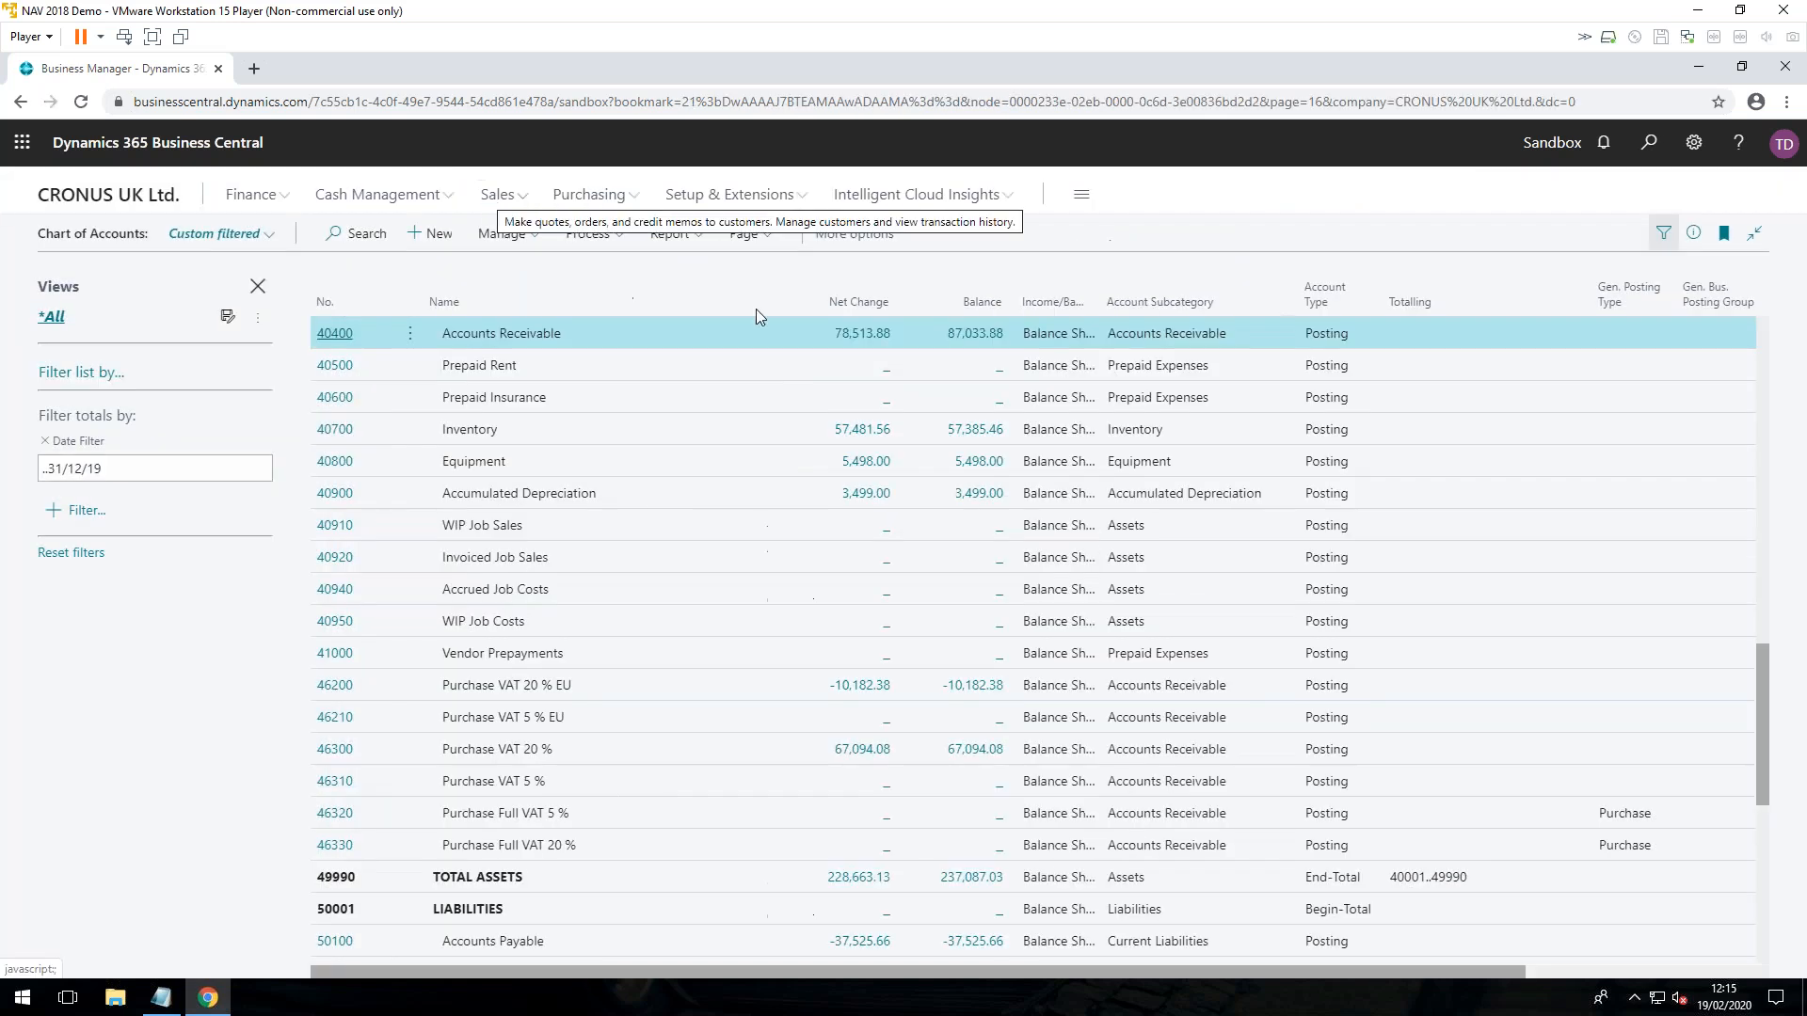
# Step: Search for "account per" and reopen the Accounting Periods list
pyautogui.click(1647, 142)
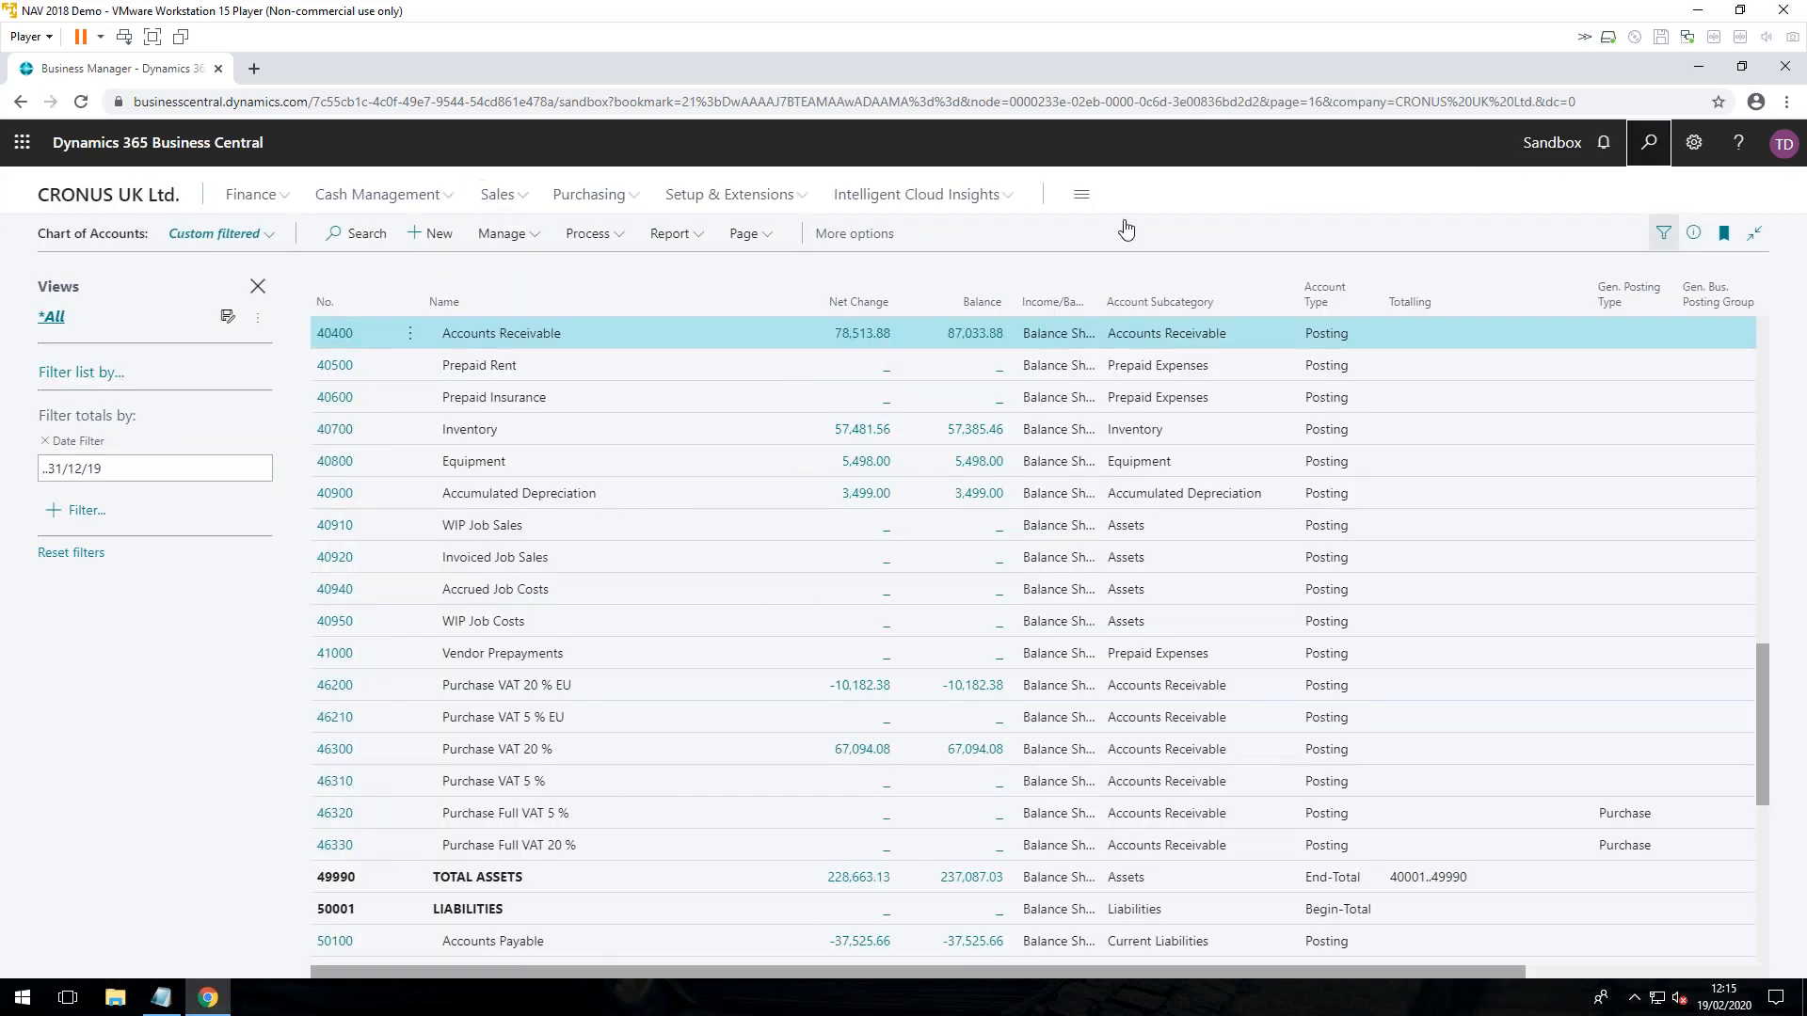
pyautogui.write('account')
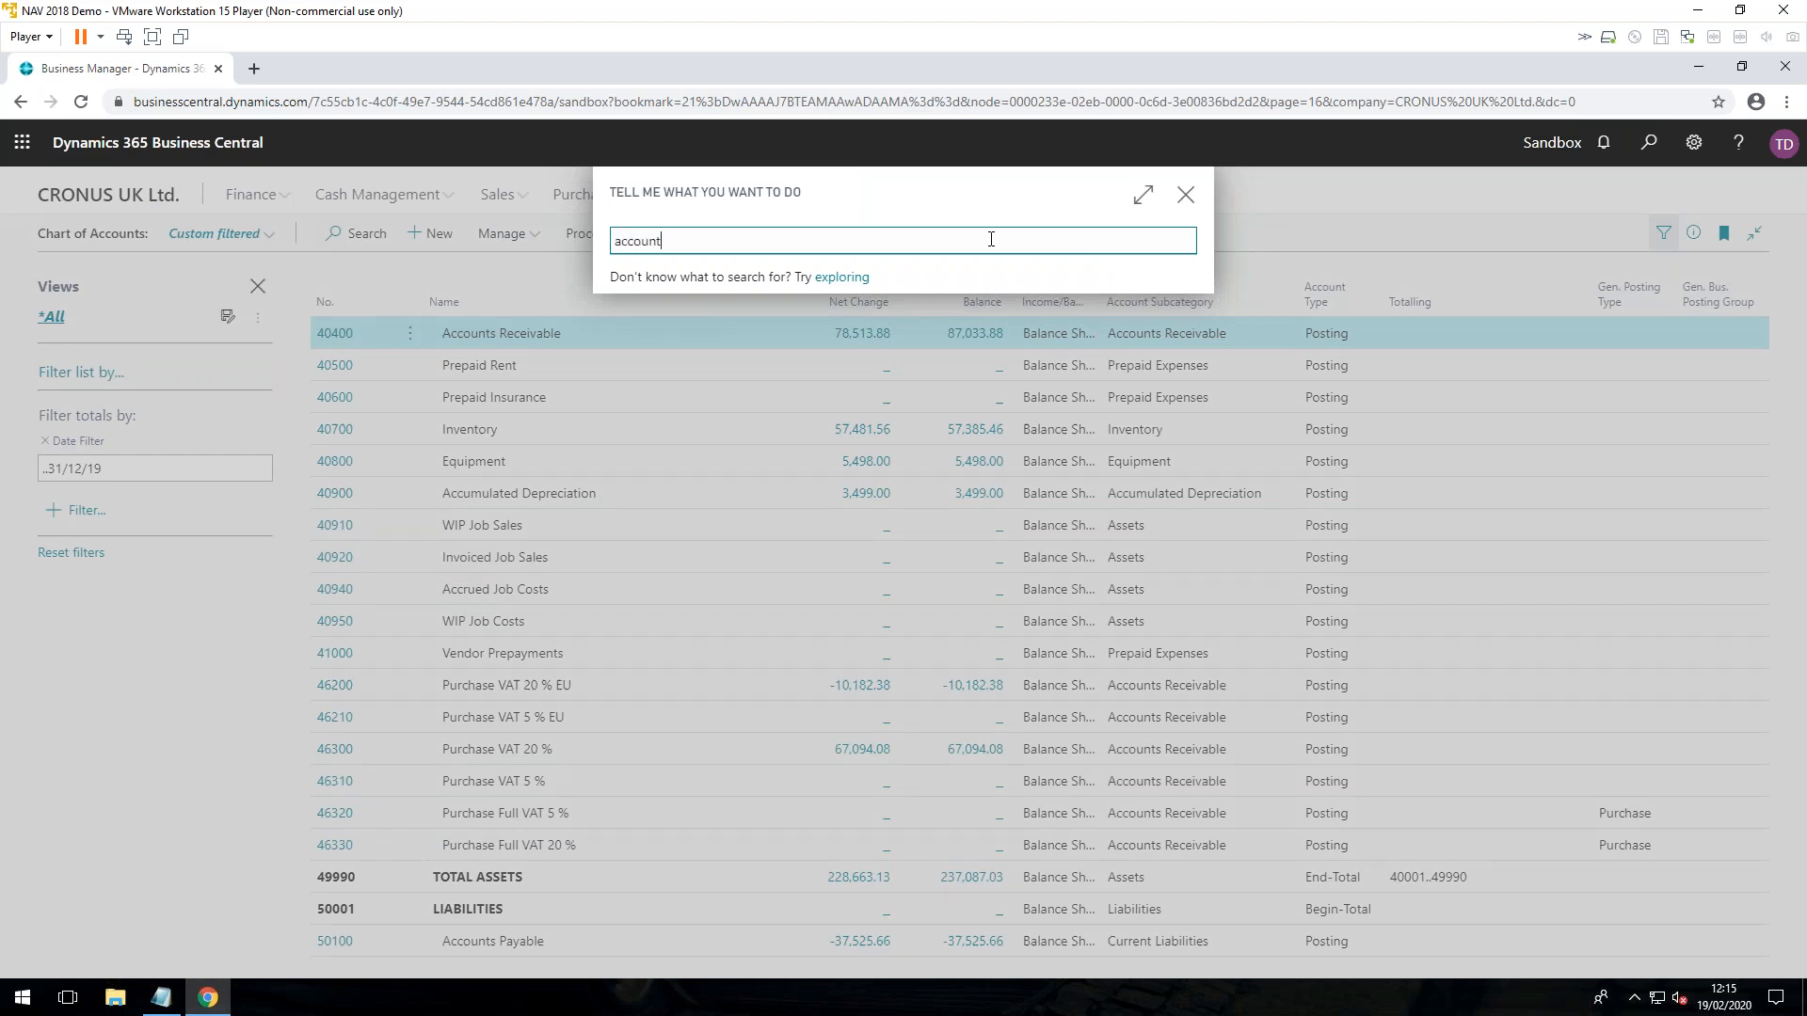
pyautogui.write(' per')
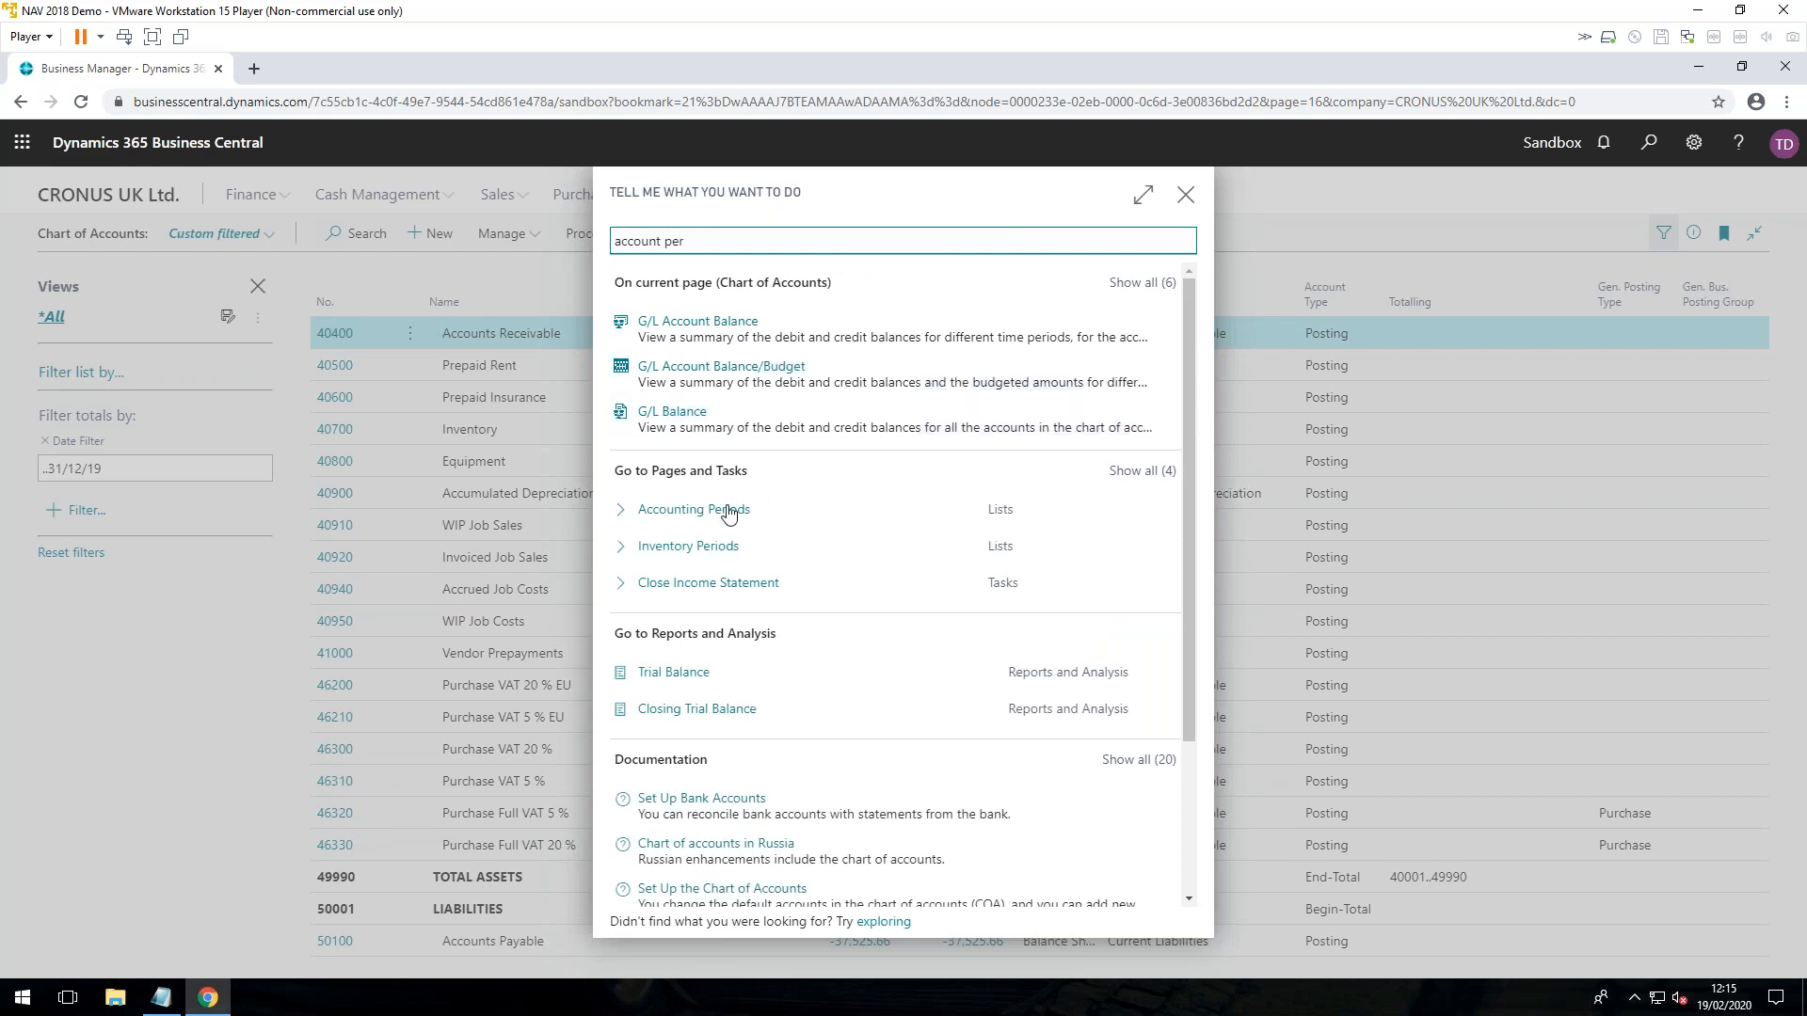
pyautogui.click(883, 504)
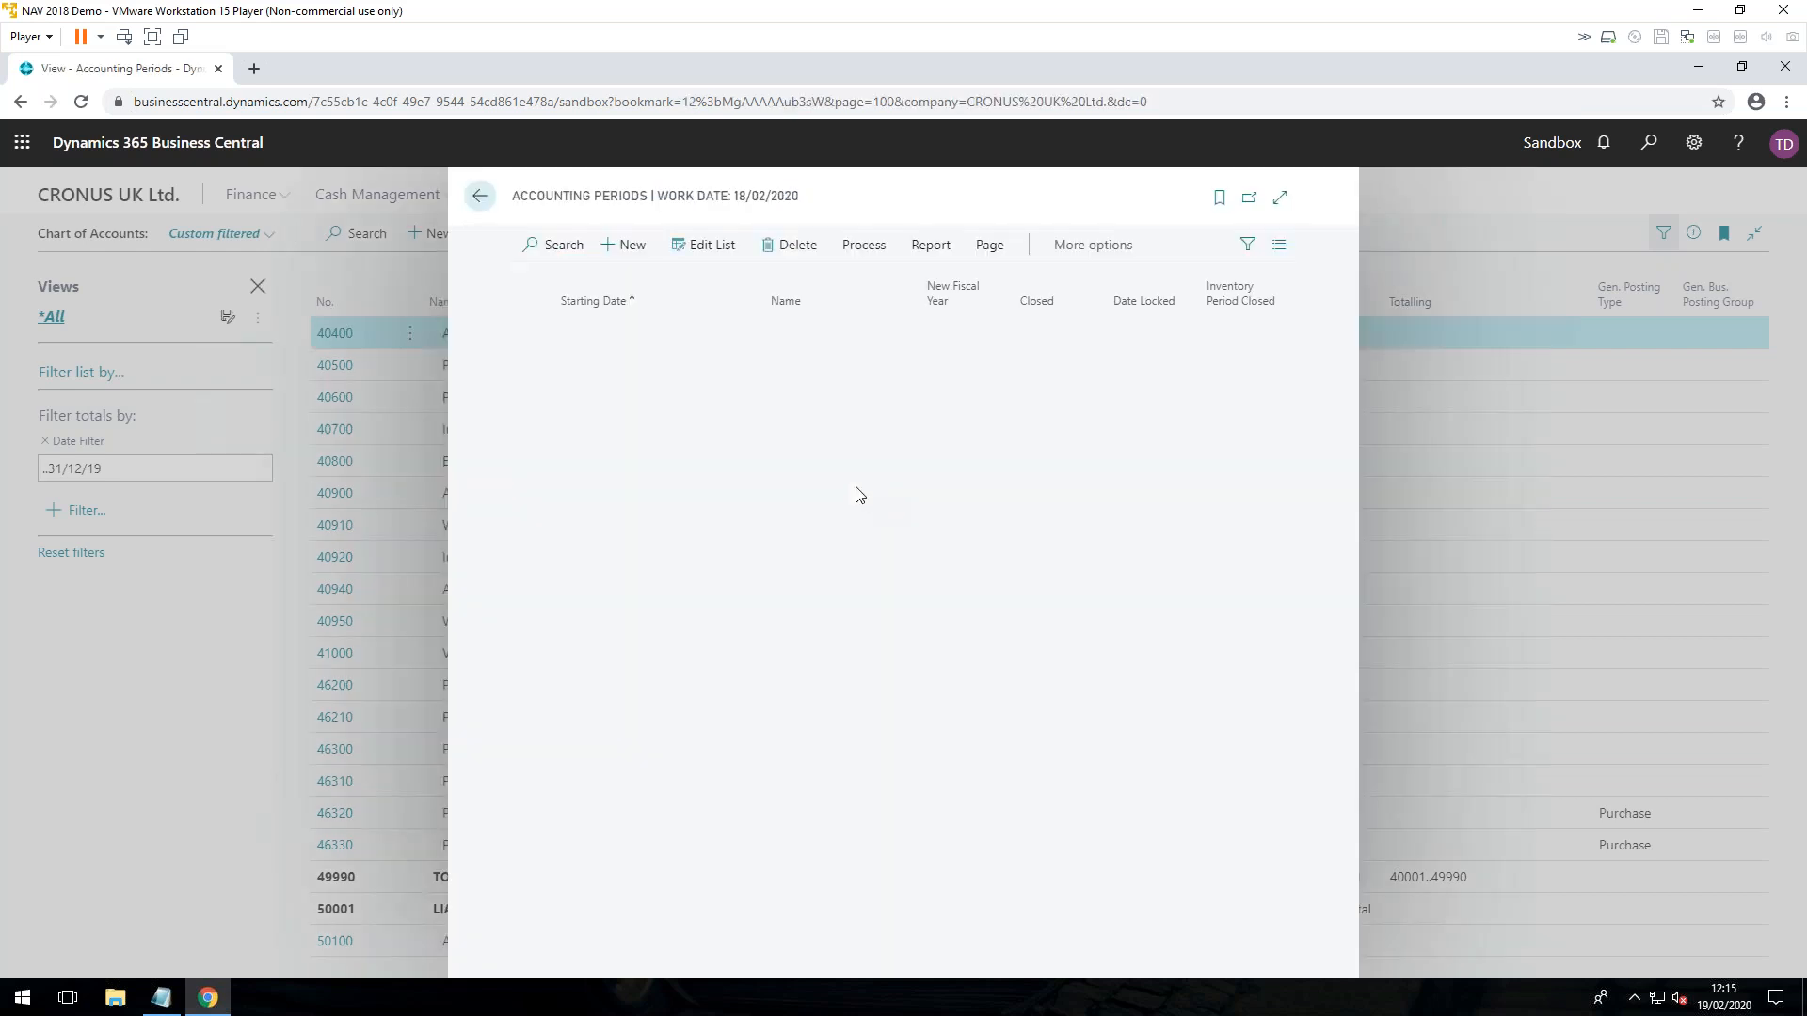
# Step: Examine the Create Fiscal Year options after checking the last 2020 periods, and cancel without creating a year
pyautogui.click(861, 250)
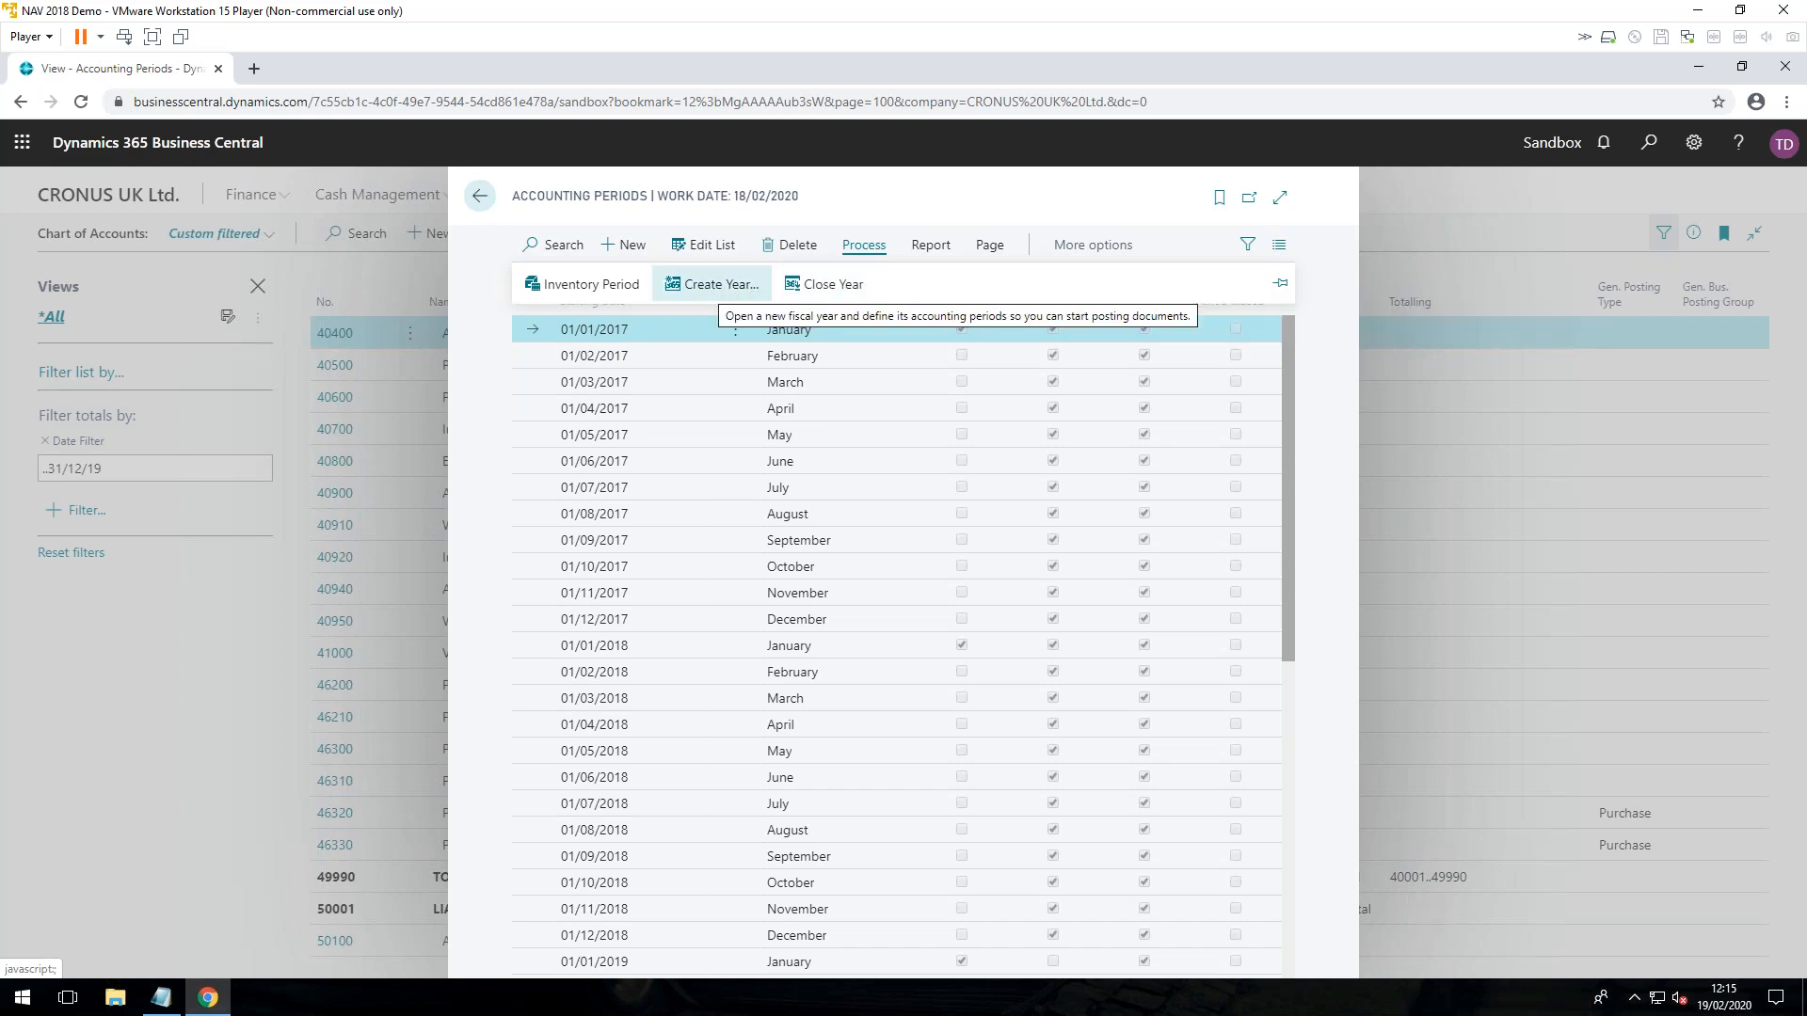
pyautogui.scroll(-5, 786, 668)
pyautogui.scroll(-3, 786, 668)
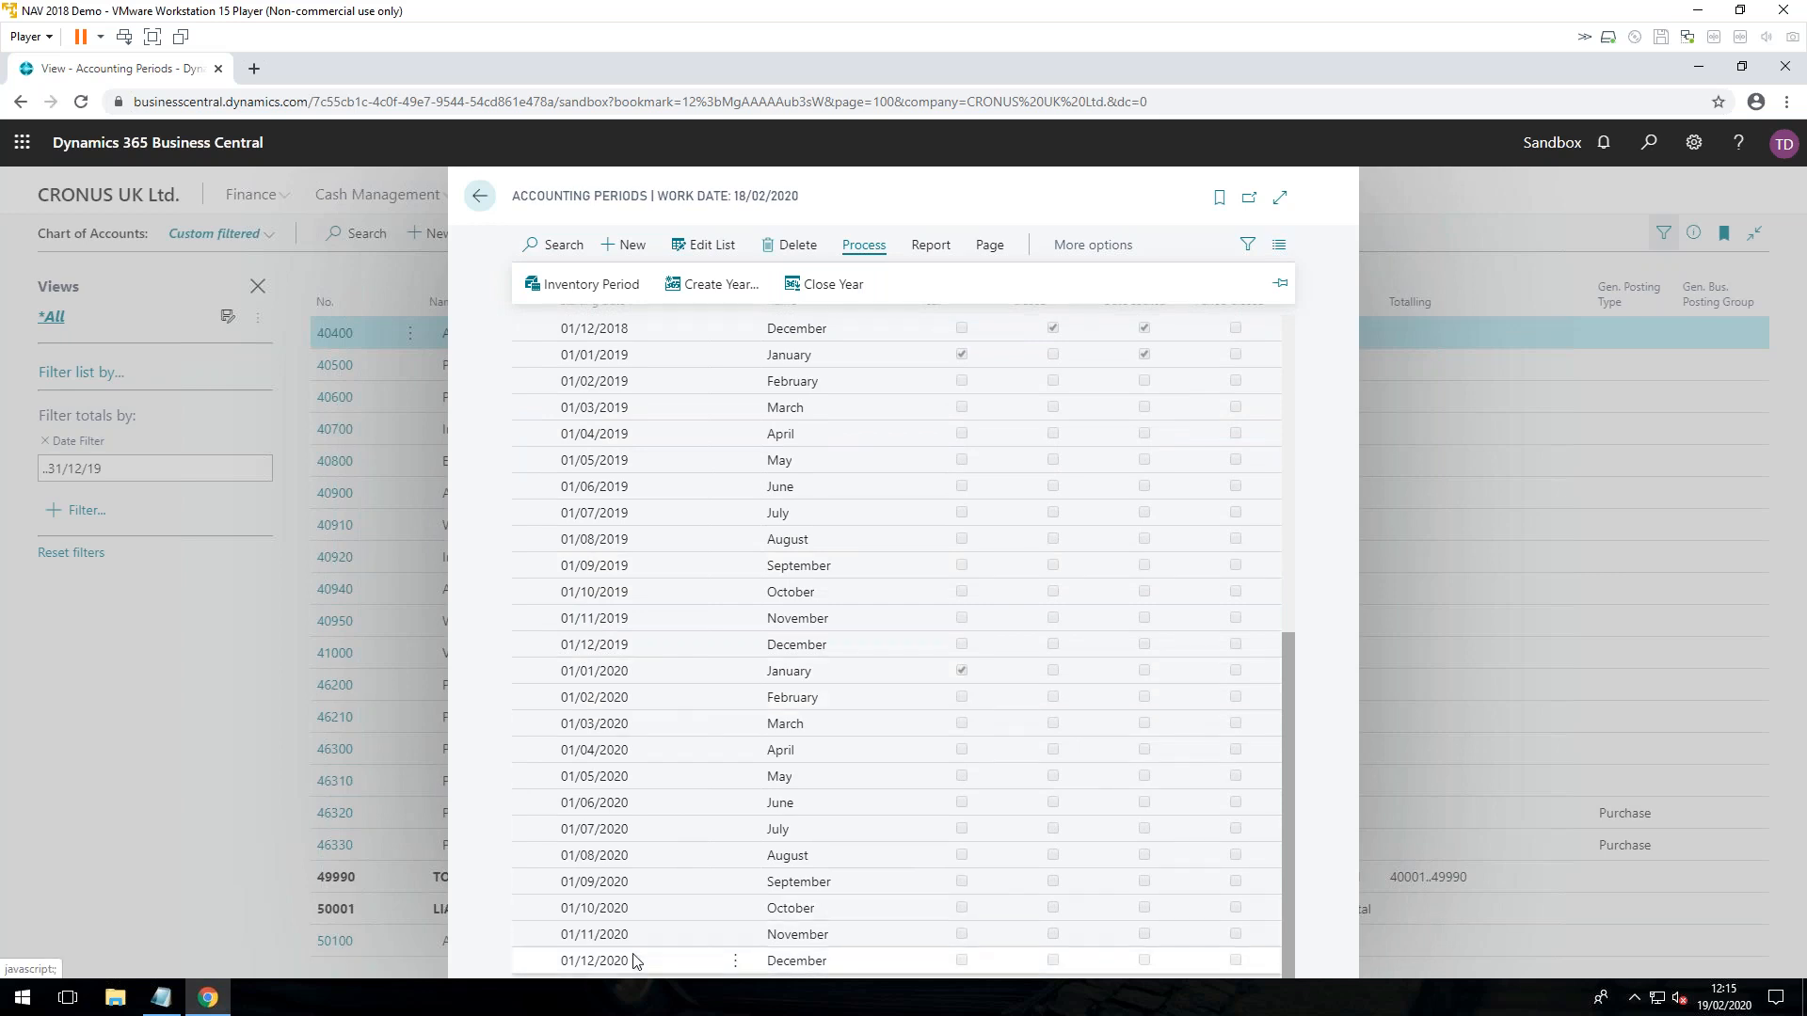
pyautogui.click(723, 285)
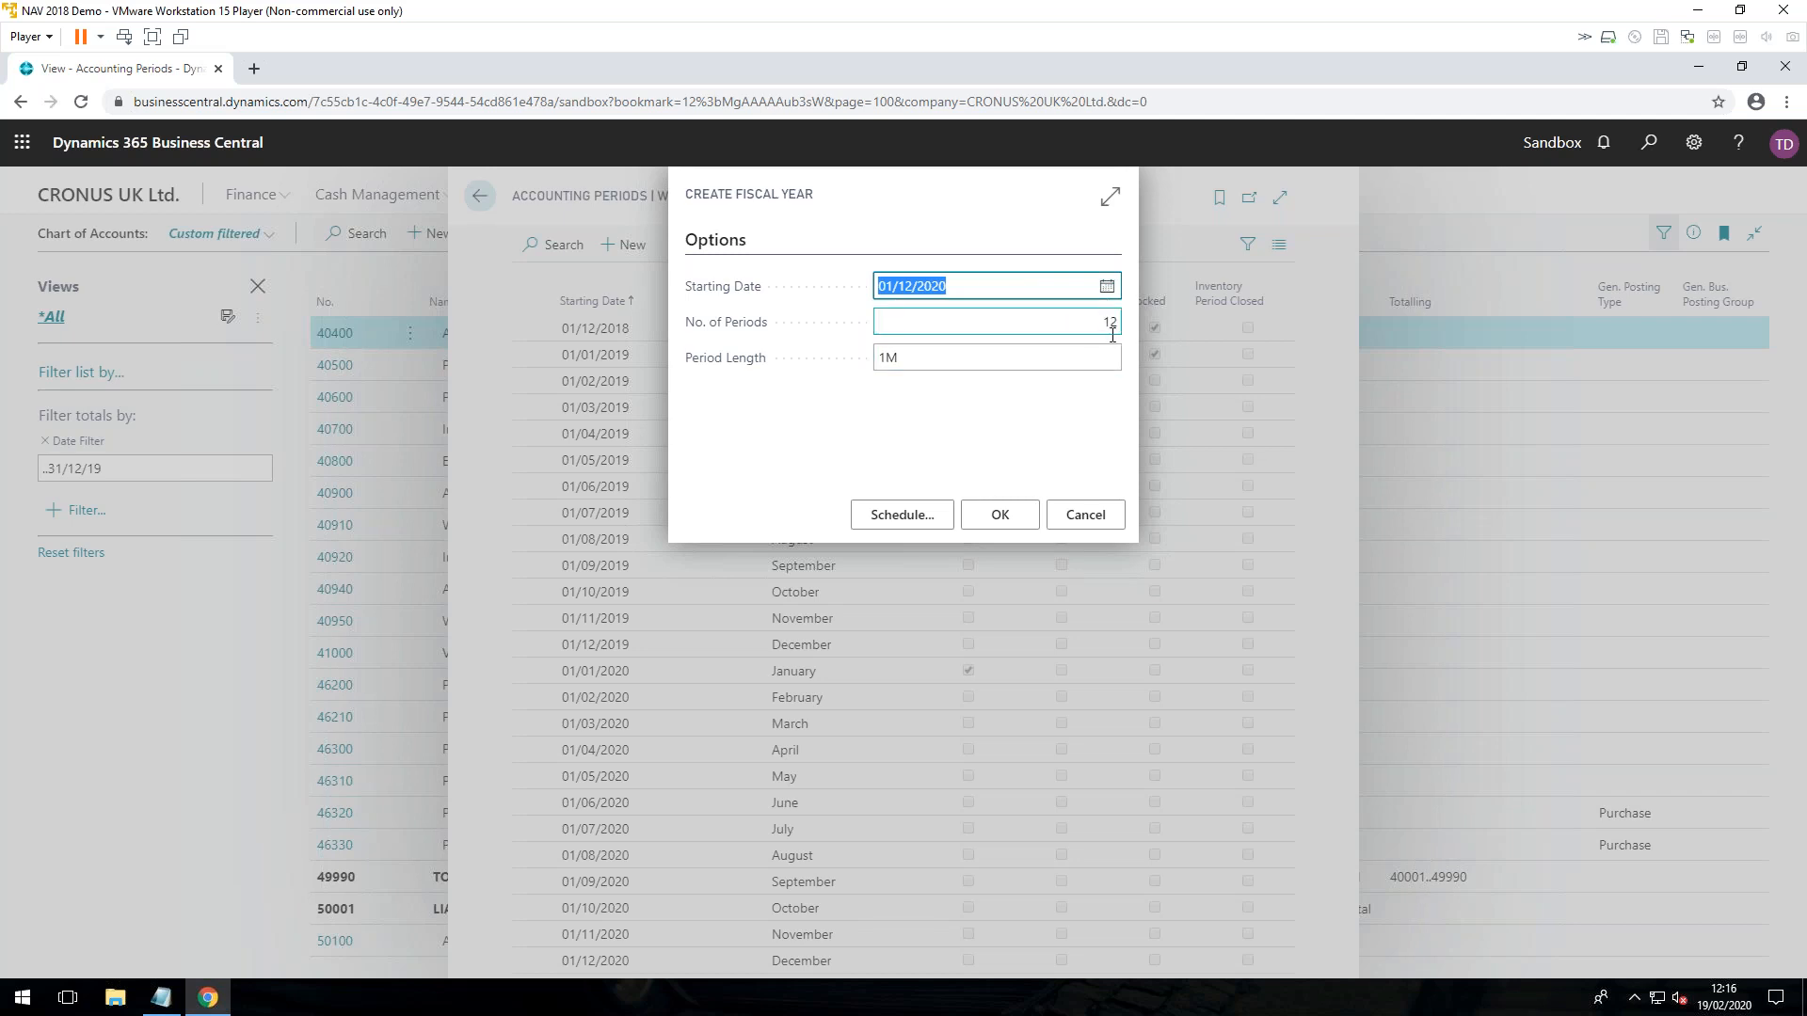
pyautogui.click(1082, 517)
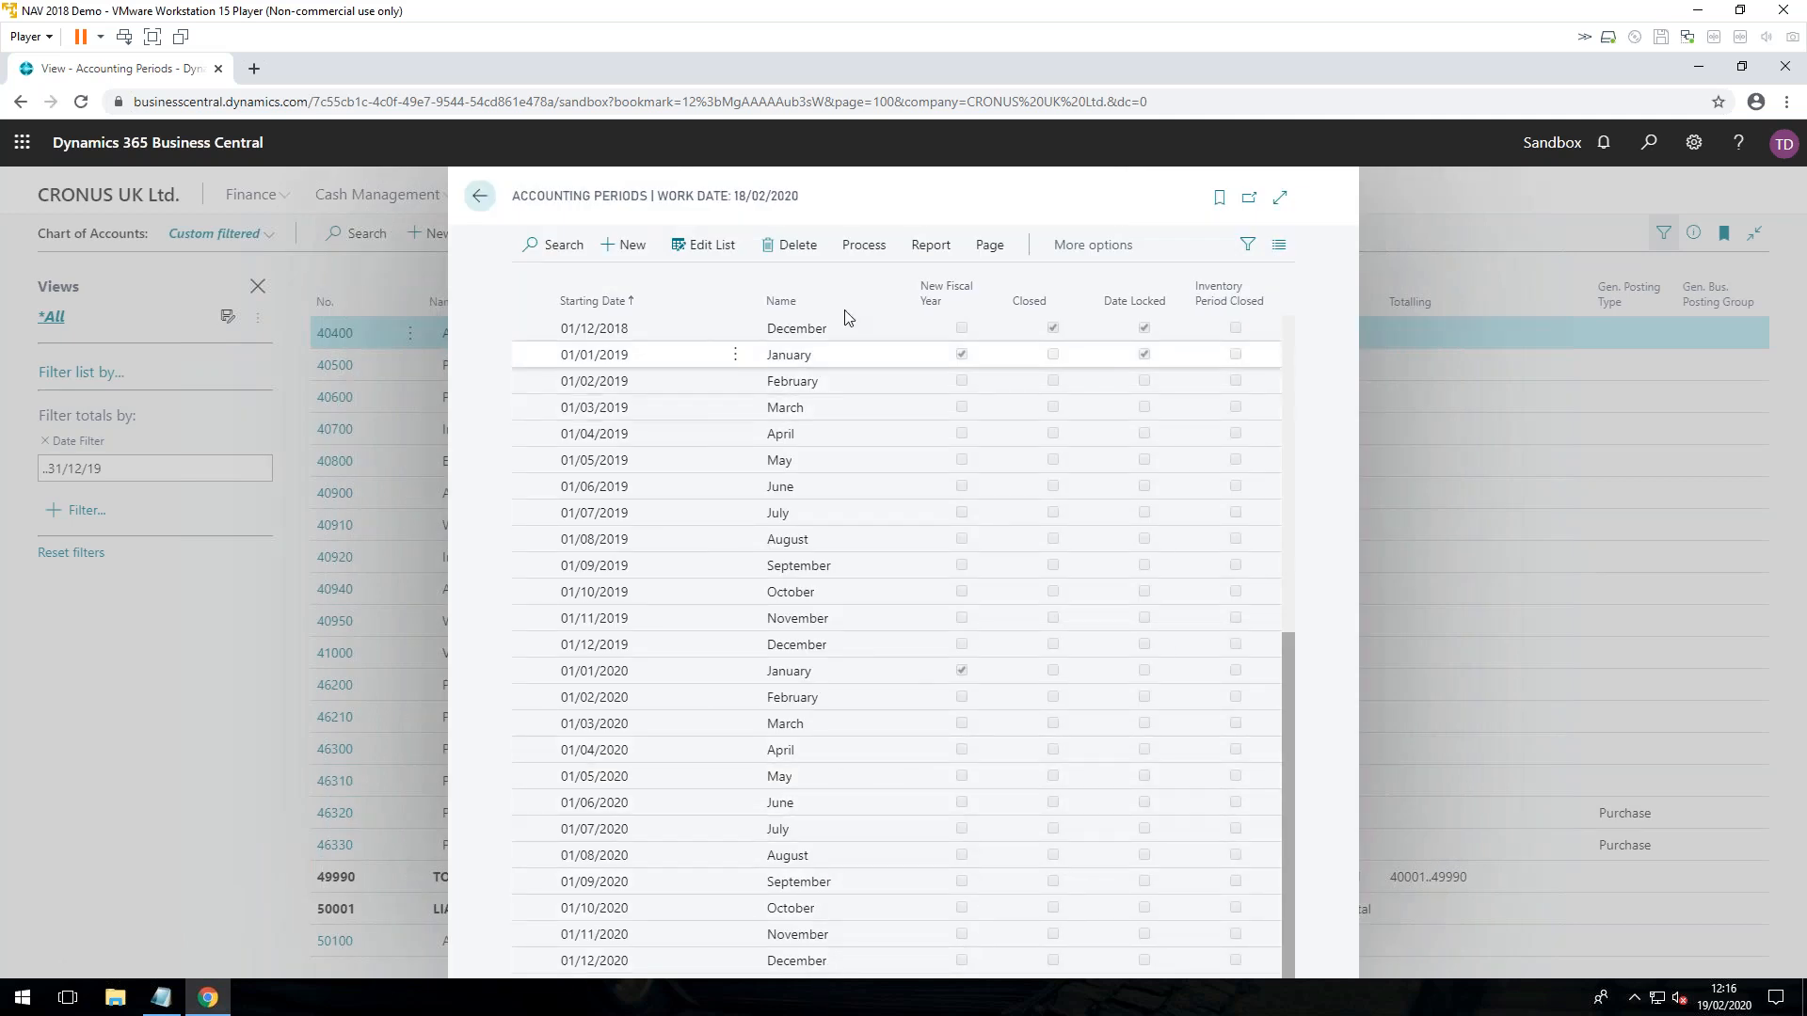
# Step: View the Inventory Periods page from Accounting Periods, and close both pages to return to the Chart of Accounts
pyautogui.click(864, 248)
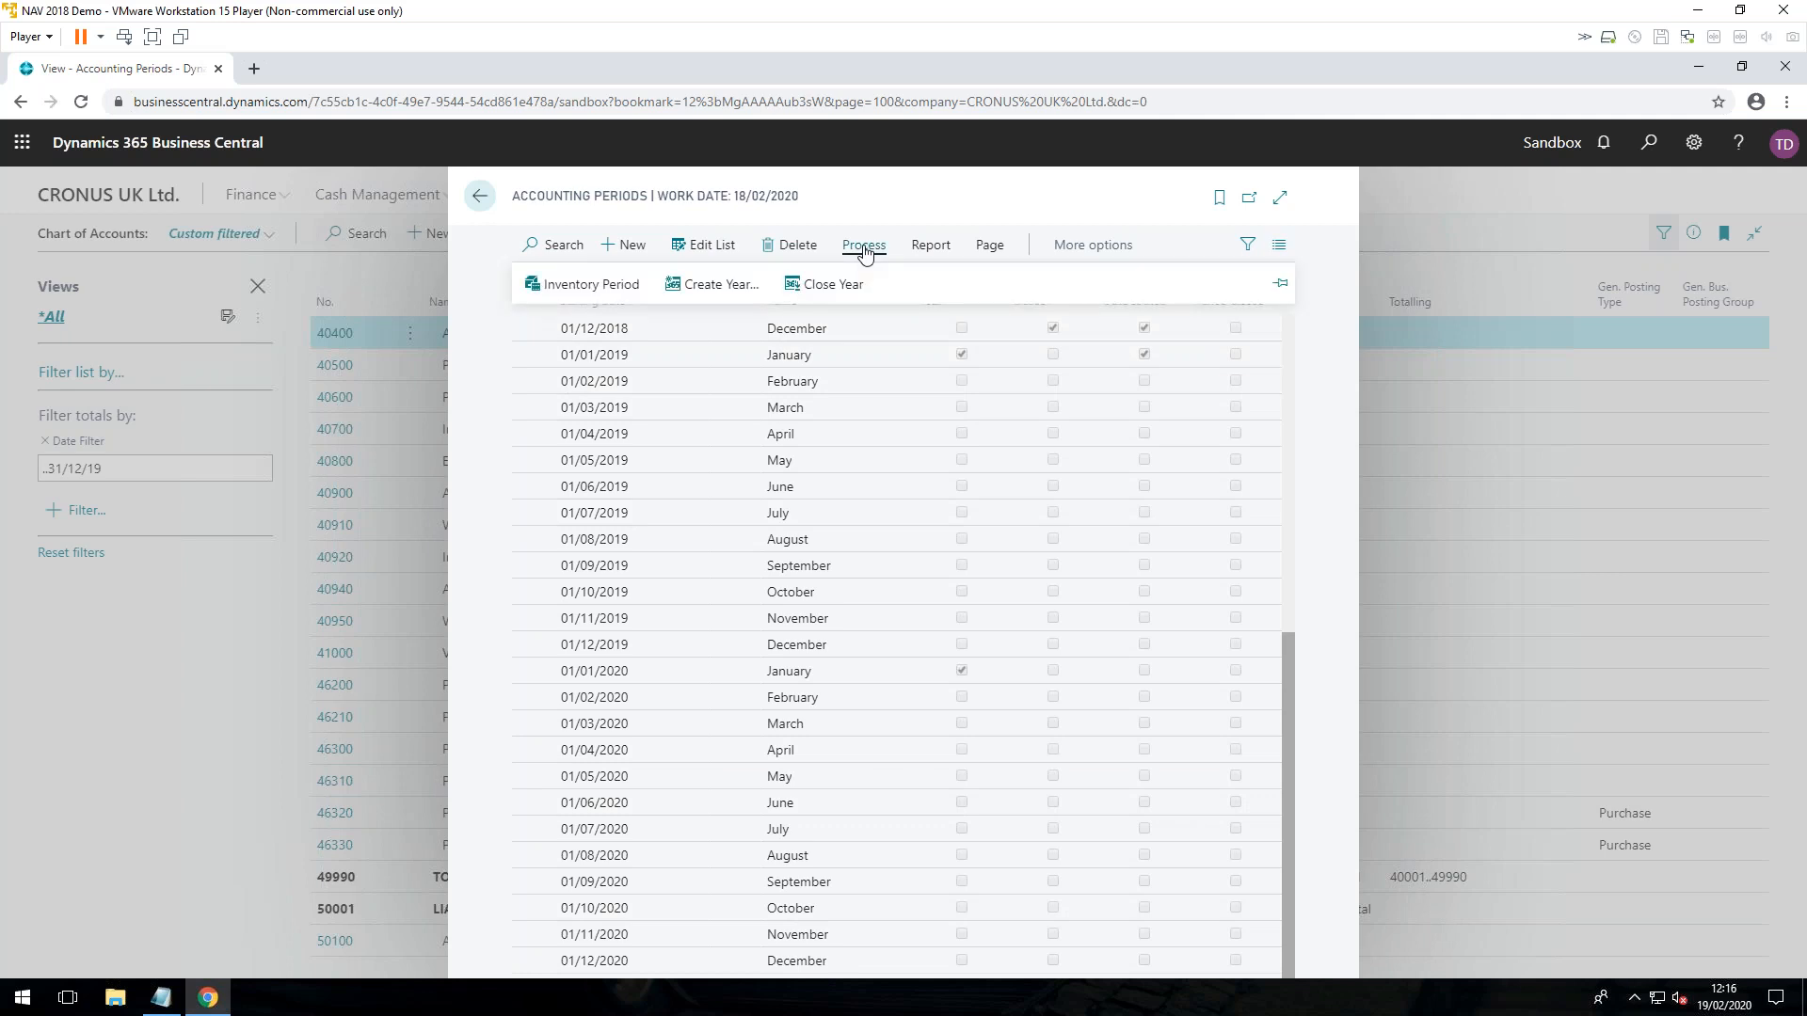
pyautogui.click(592, 285)
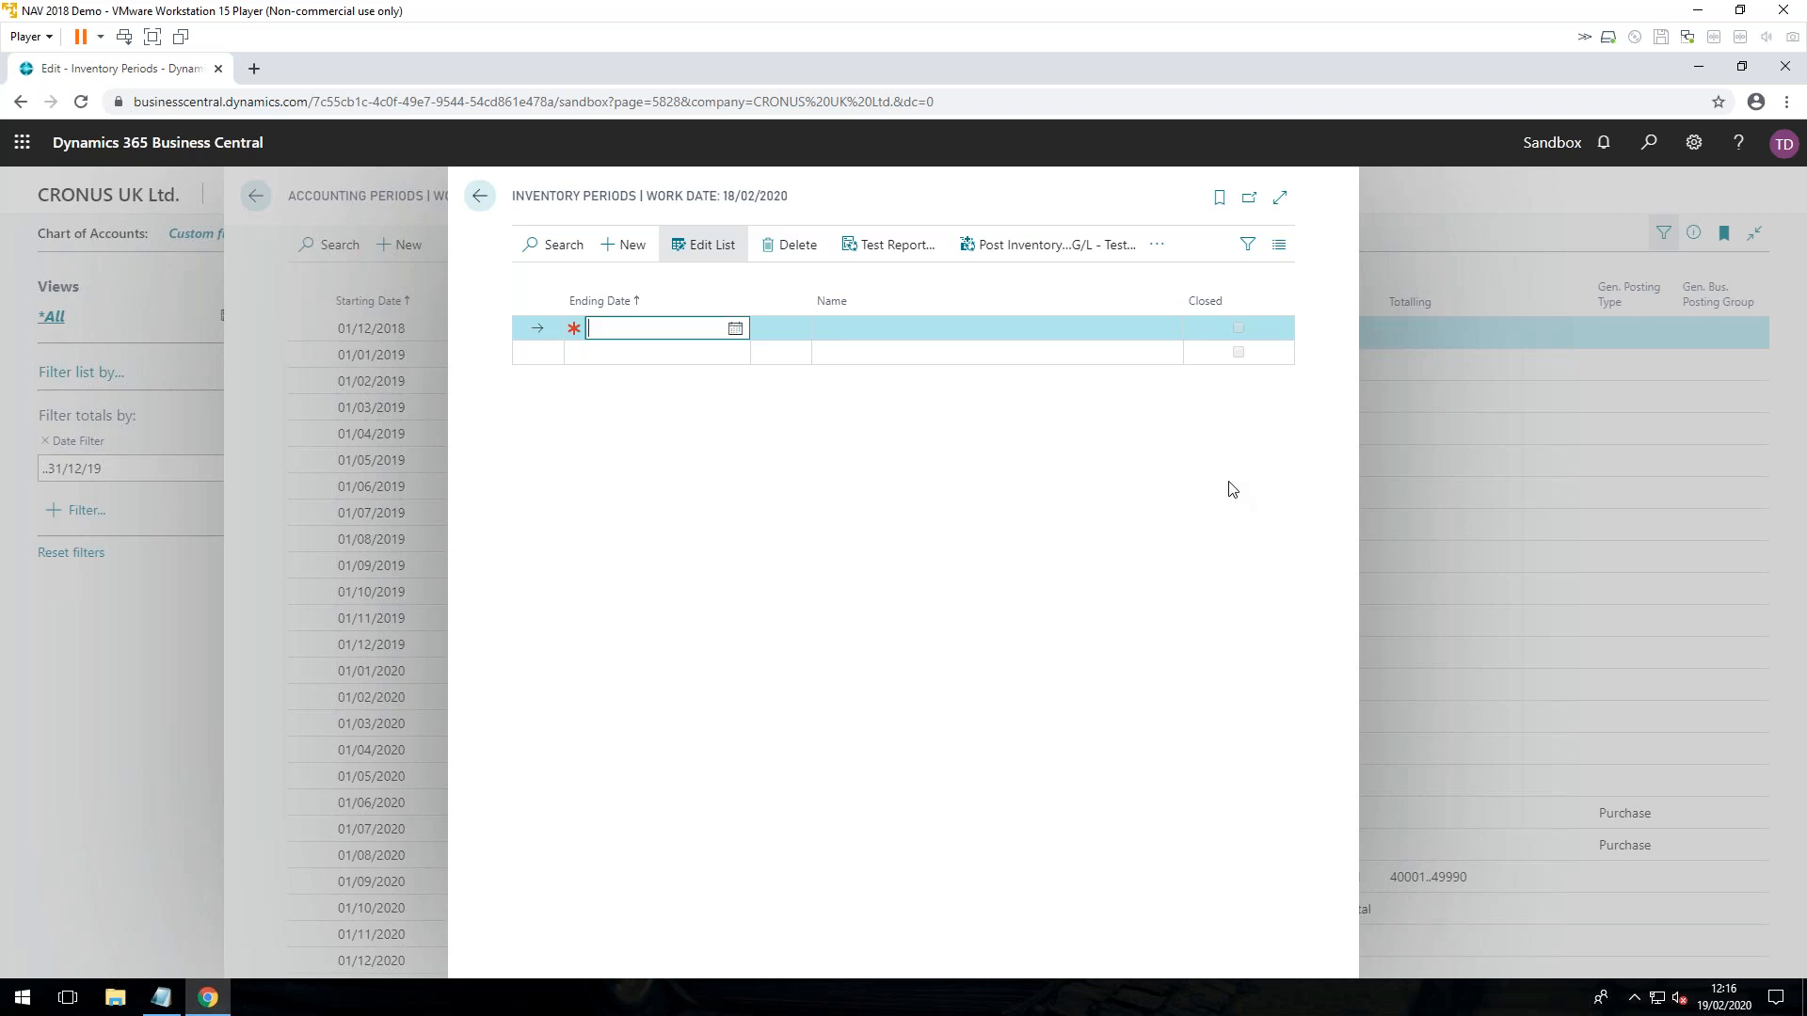
pyautogui.click(476, 205)
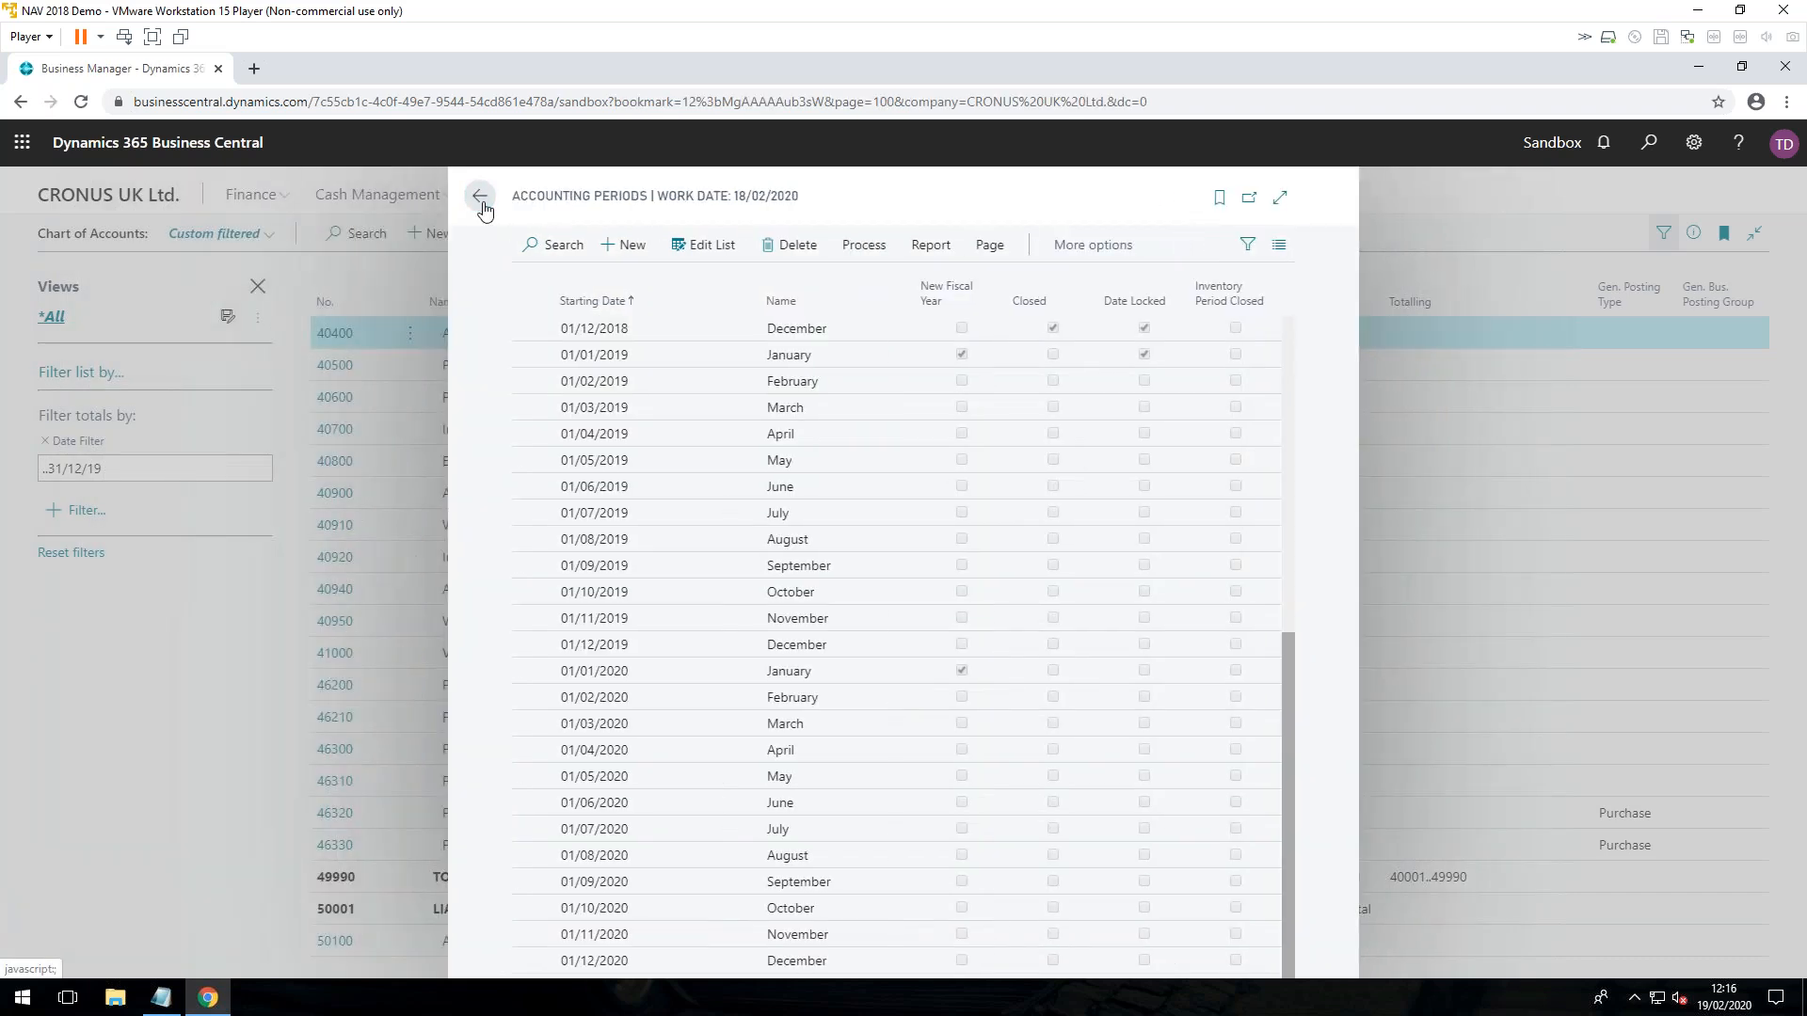
pyautogui.click(482, 205)
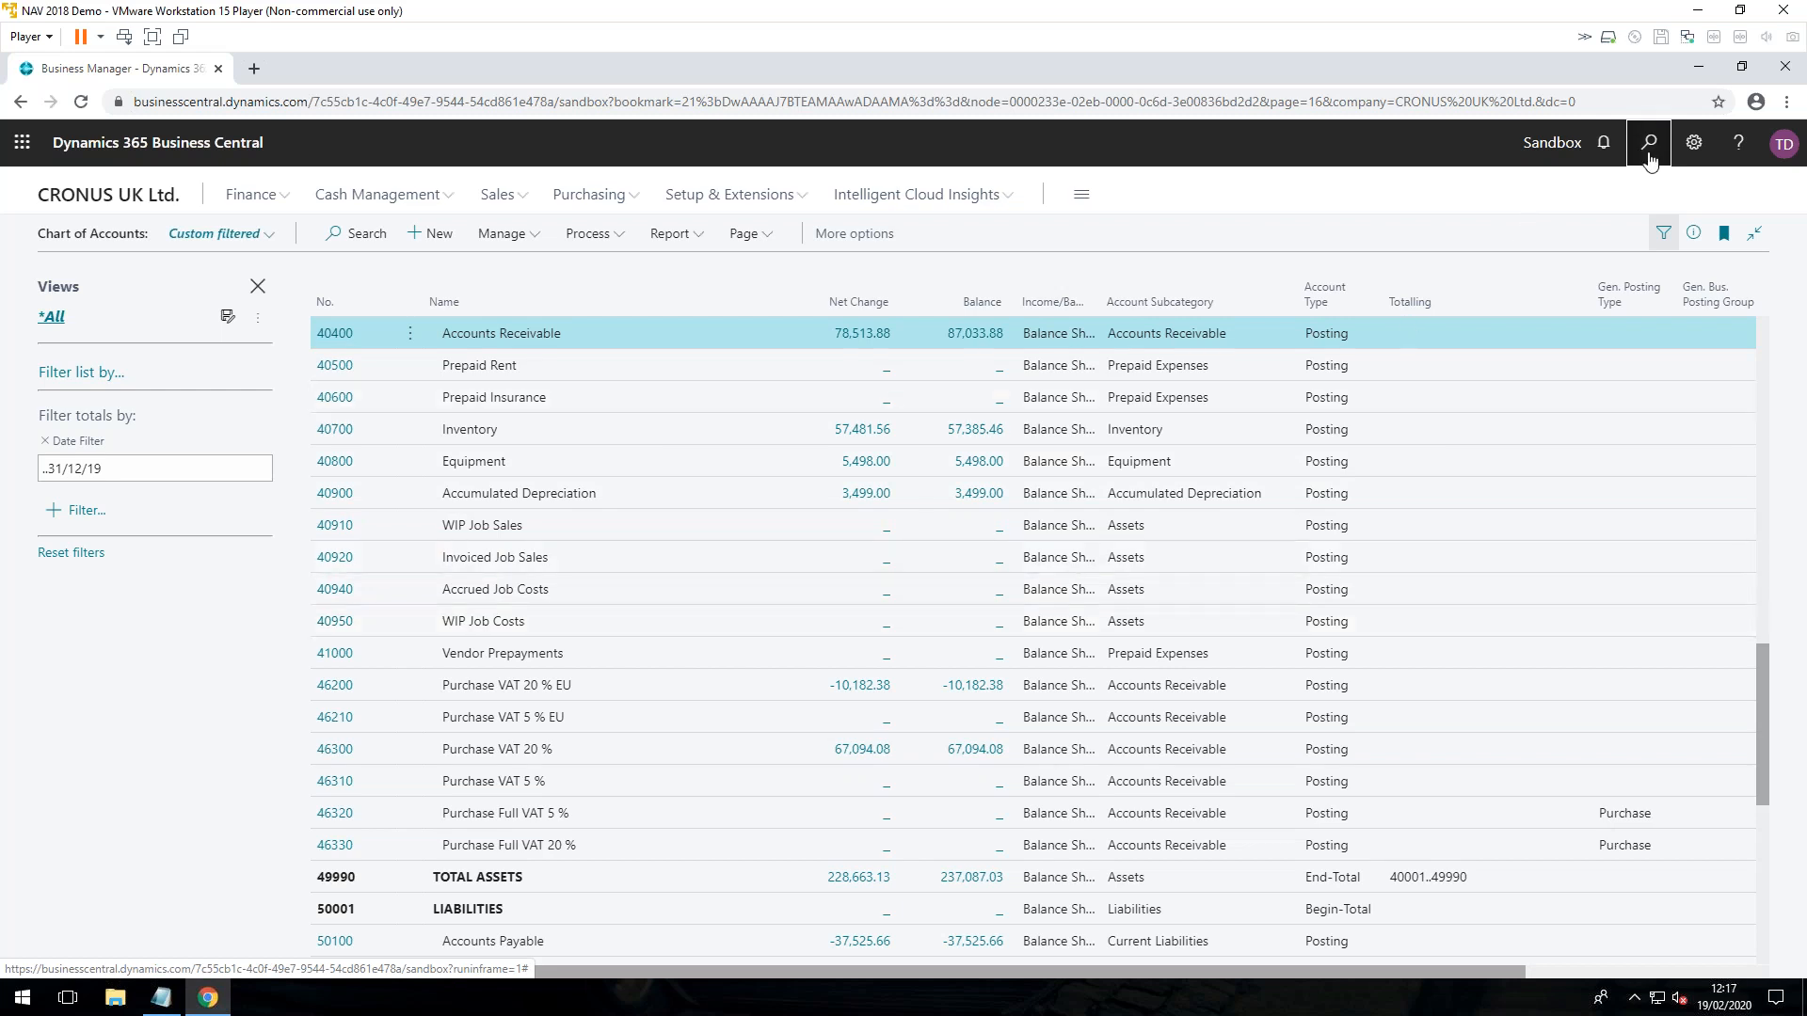
# Step: Search for "close fi" and open the Close Income Statement task
pyautogui.hotkey('alt', 'q')
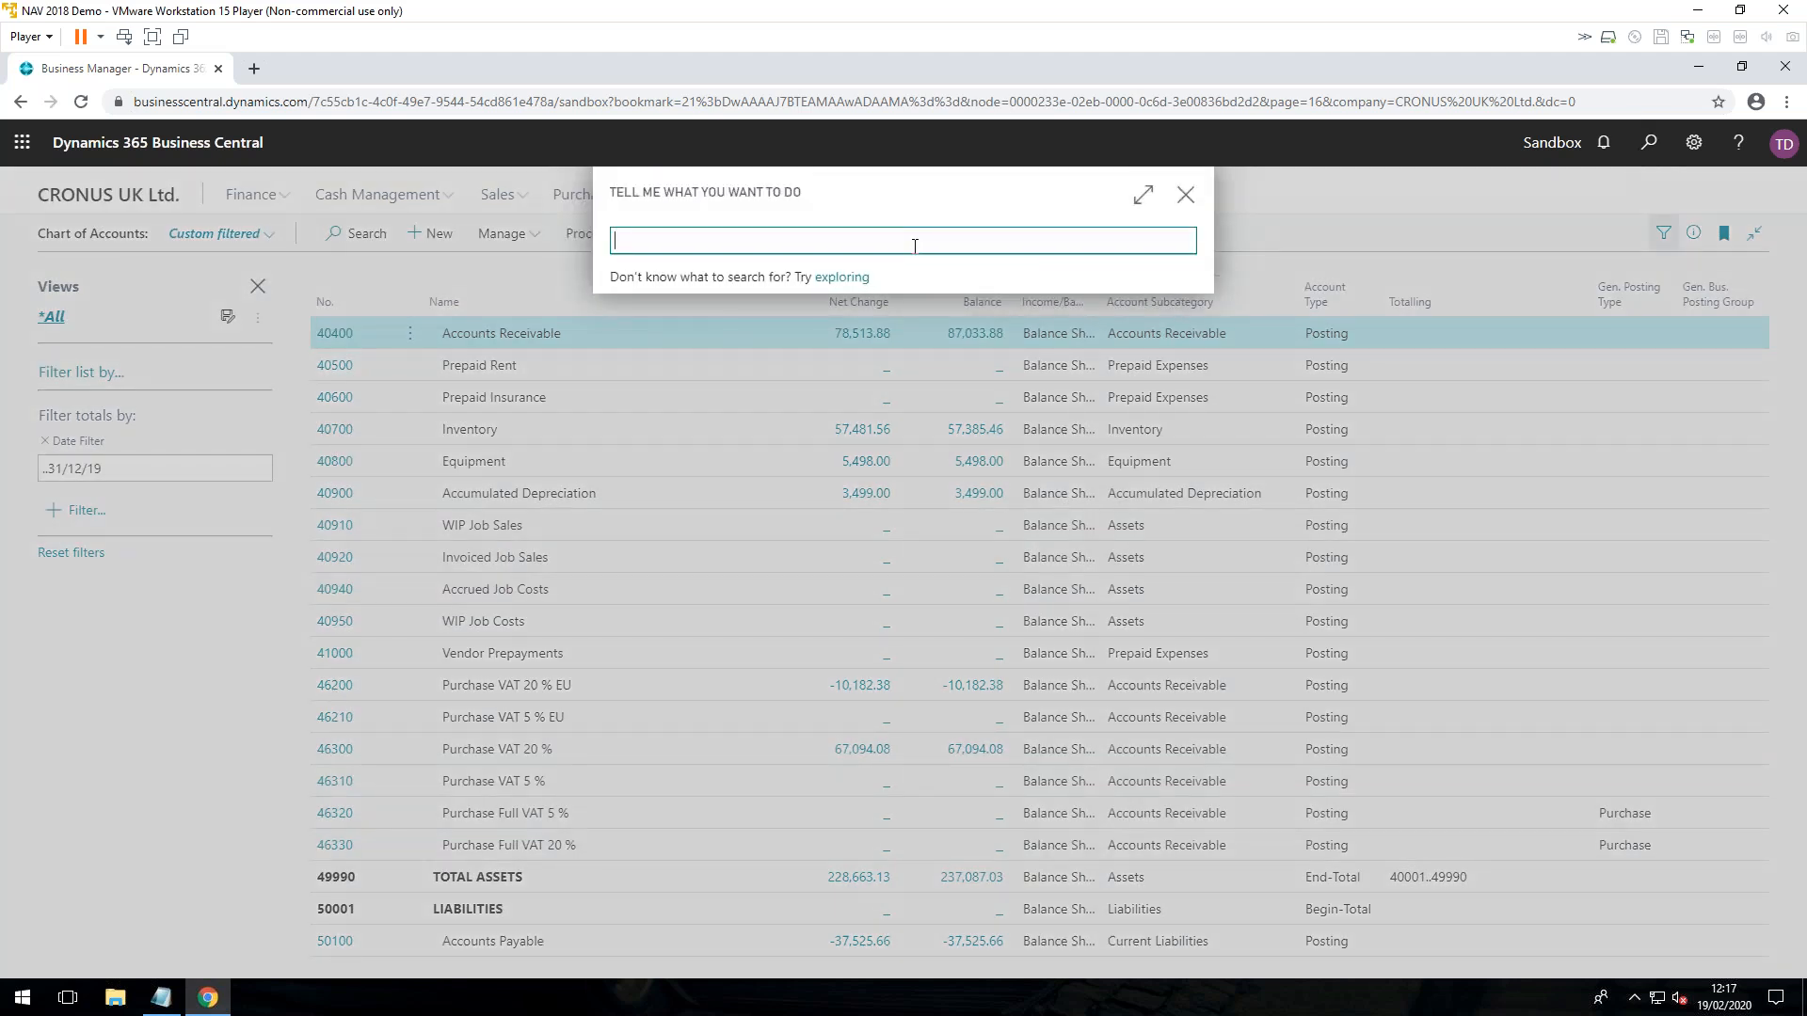
pyautogui.write('close fi')
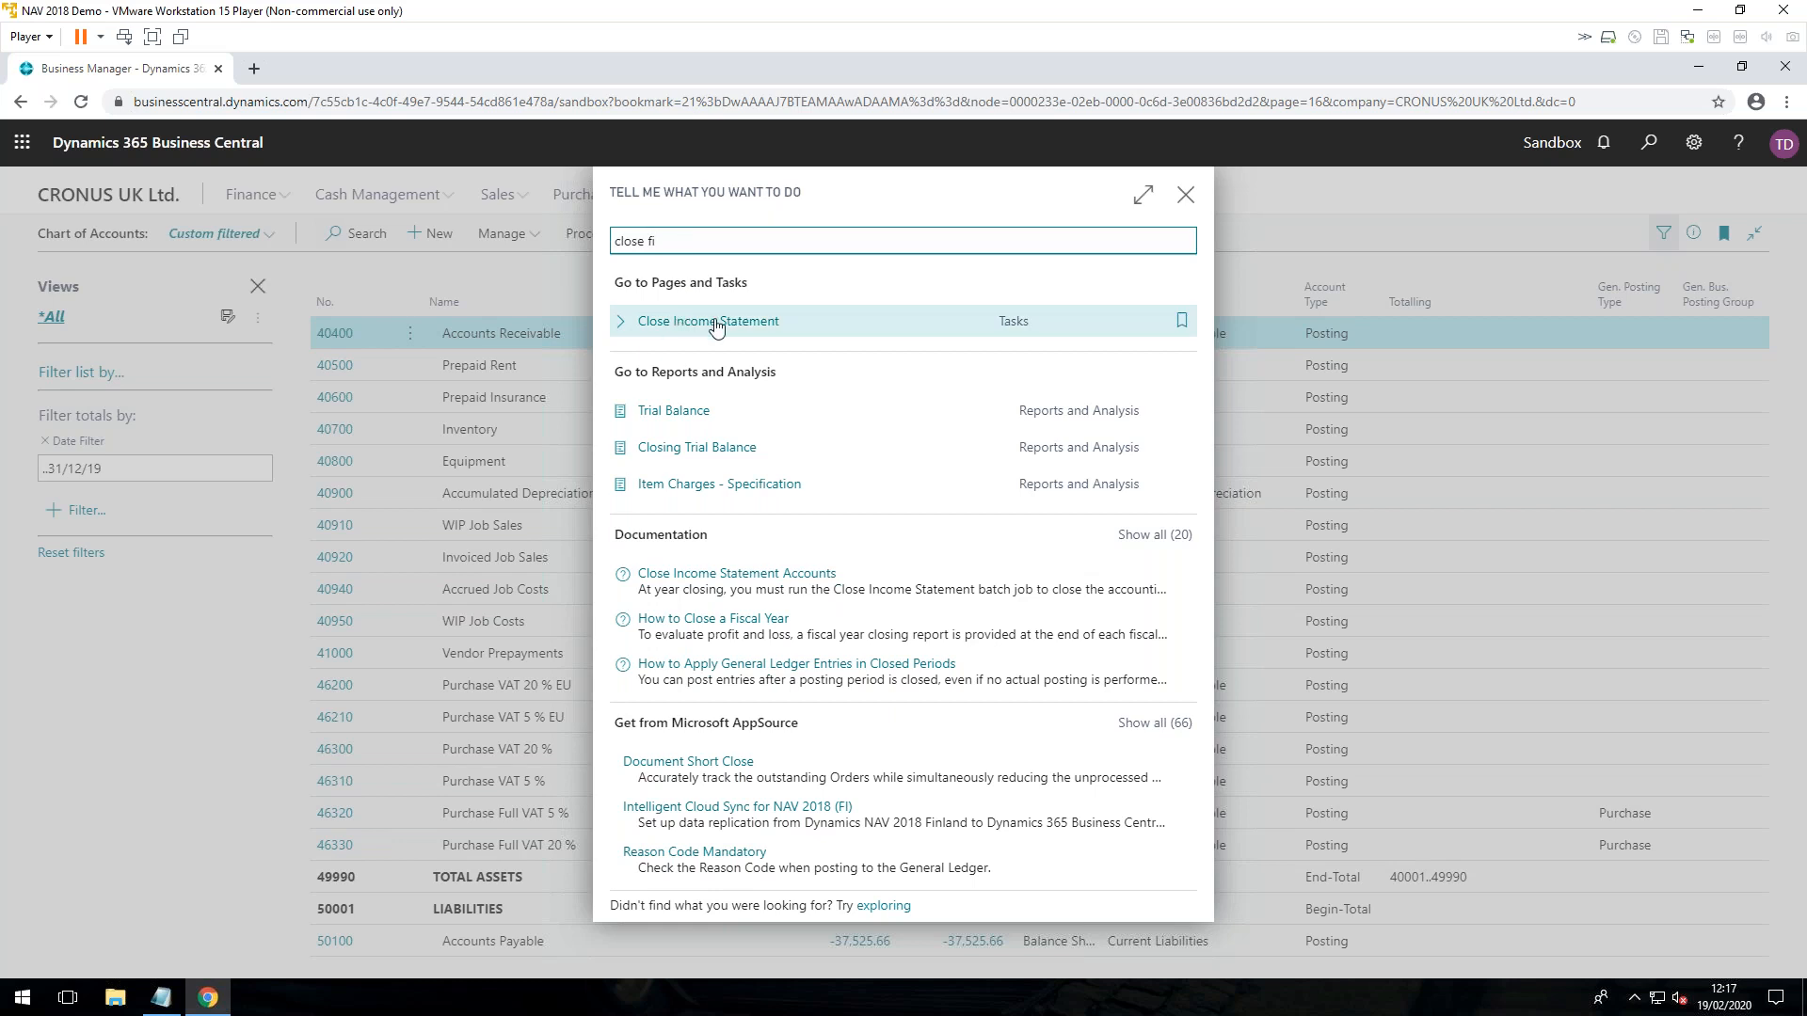
pyautogui.click(676, 323)
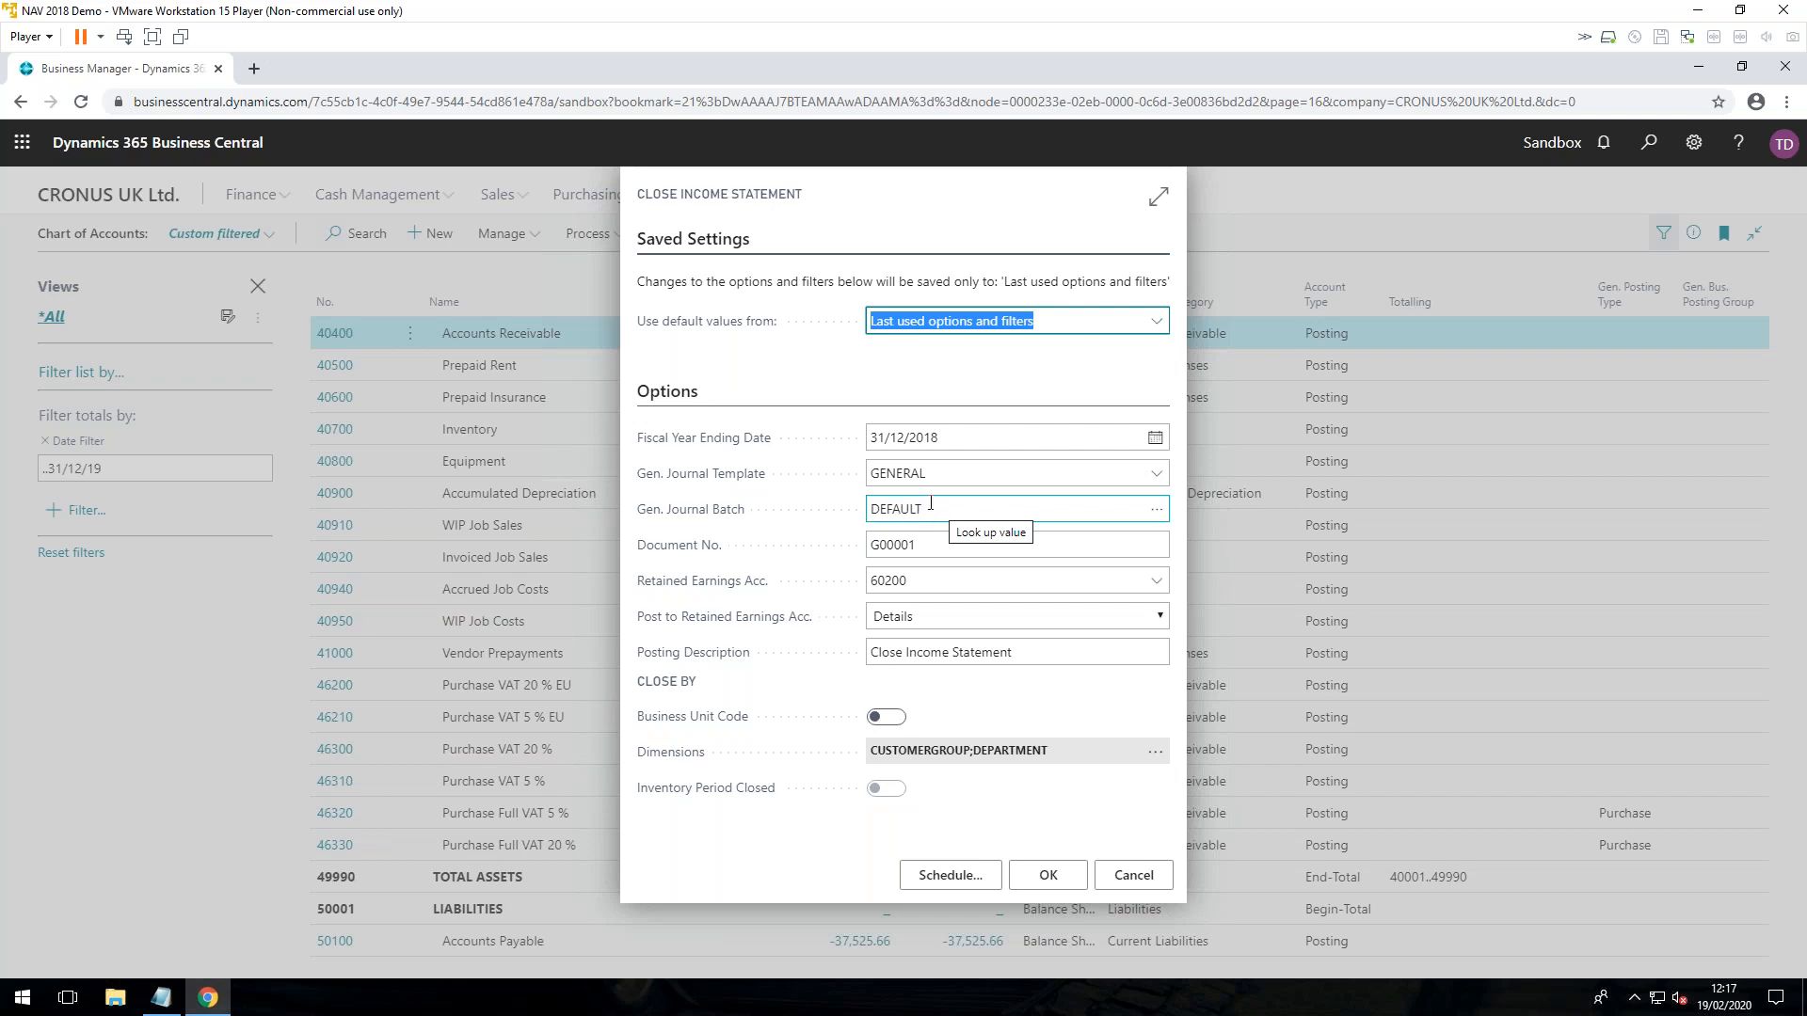
# Step: Set the Document No. of the Close Income Statement job to YE18
pyautogui.click(951, 544)
pyautogui.doubleClick(910, 545)
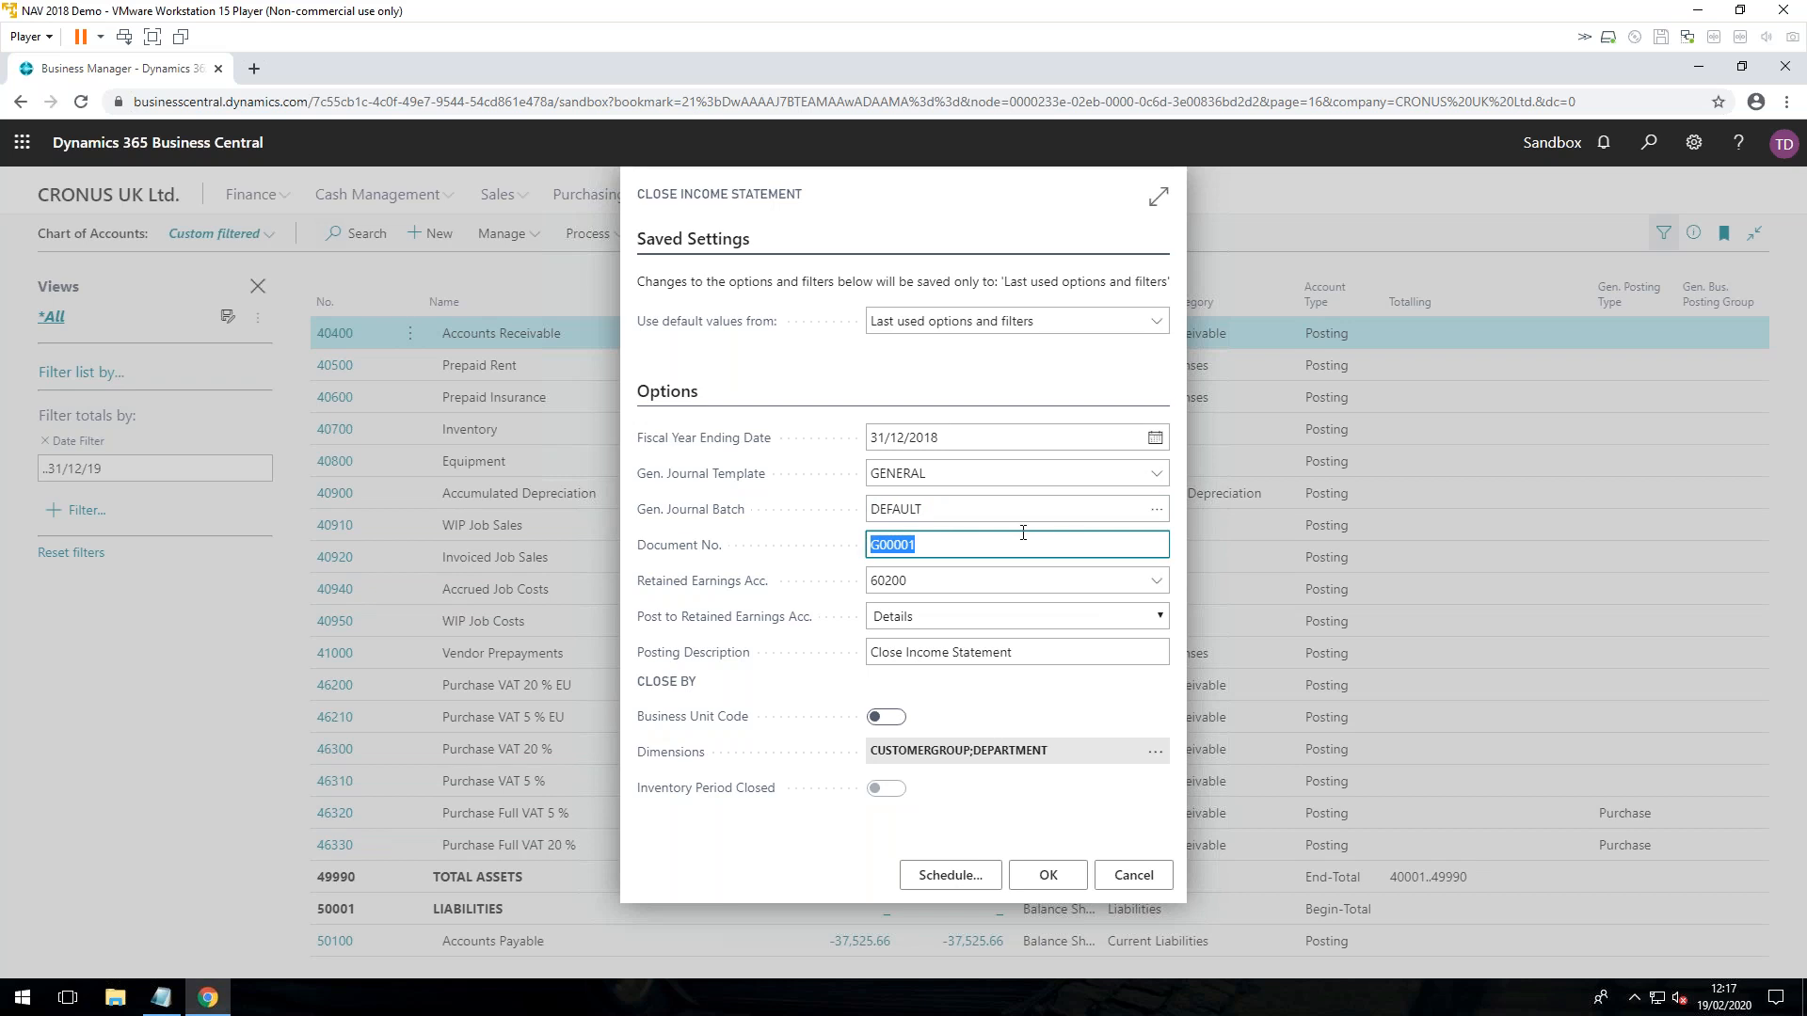
pyautogui.write('YE18')
# Step: Check the accounts available for Retained Earnings Acc. and close the list without choosing another one
pyautogui.moveTo(769, 582)
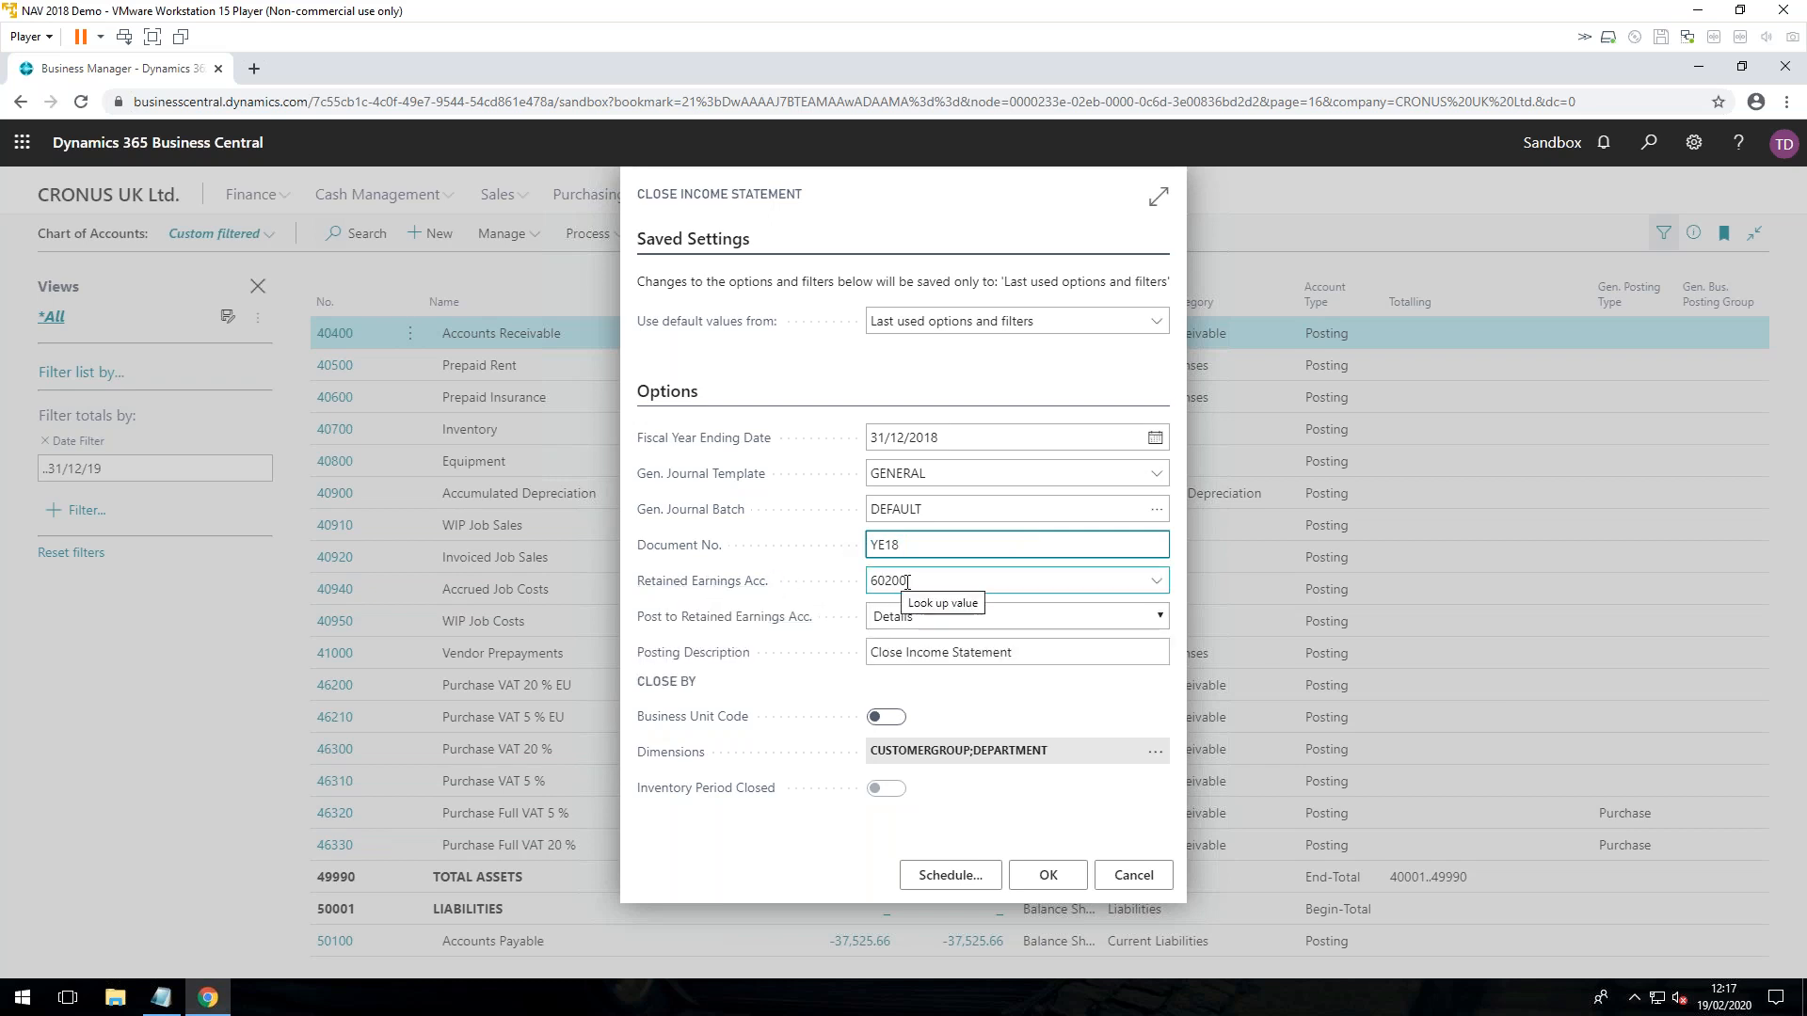
pyautogui.click(1156, 581)
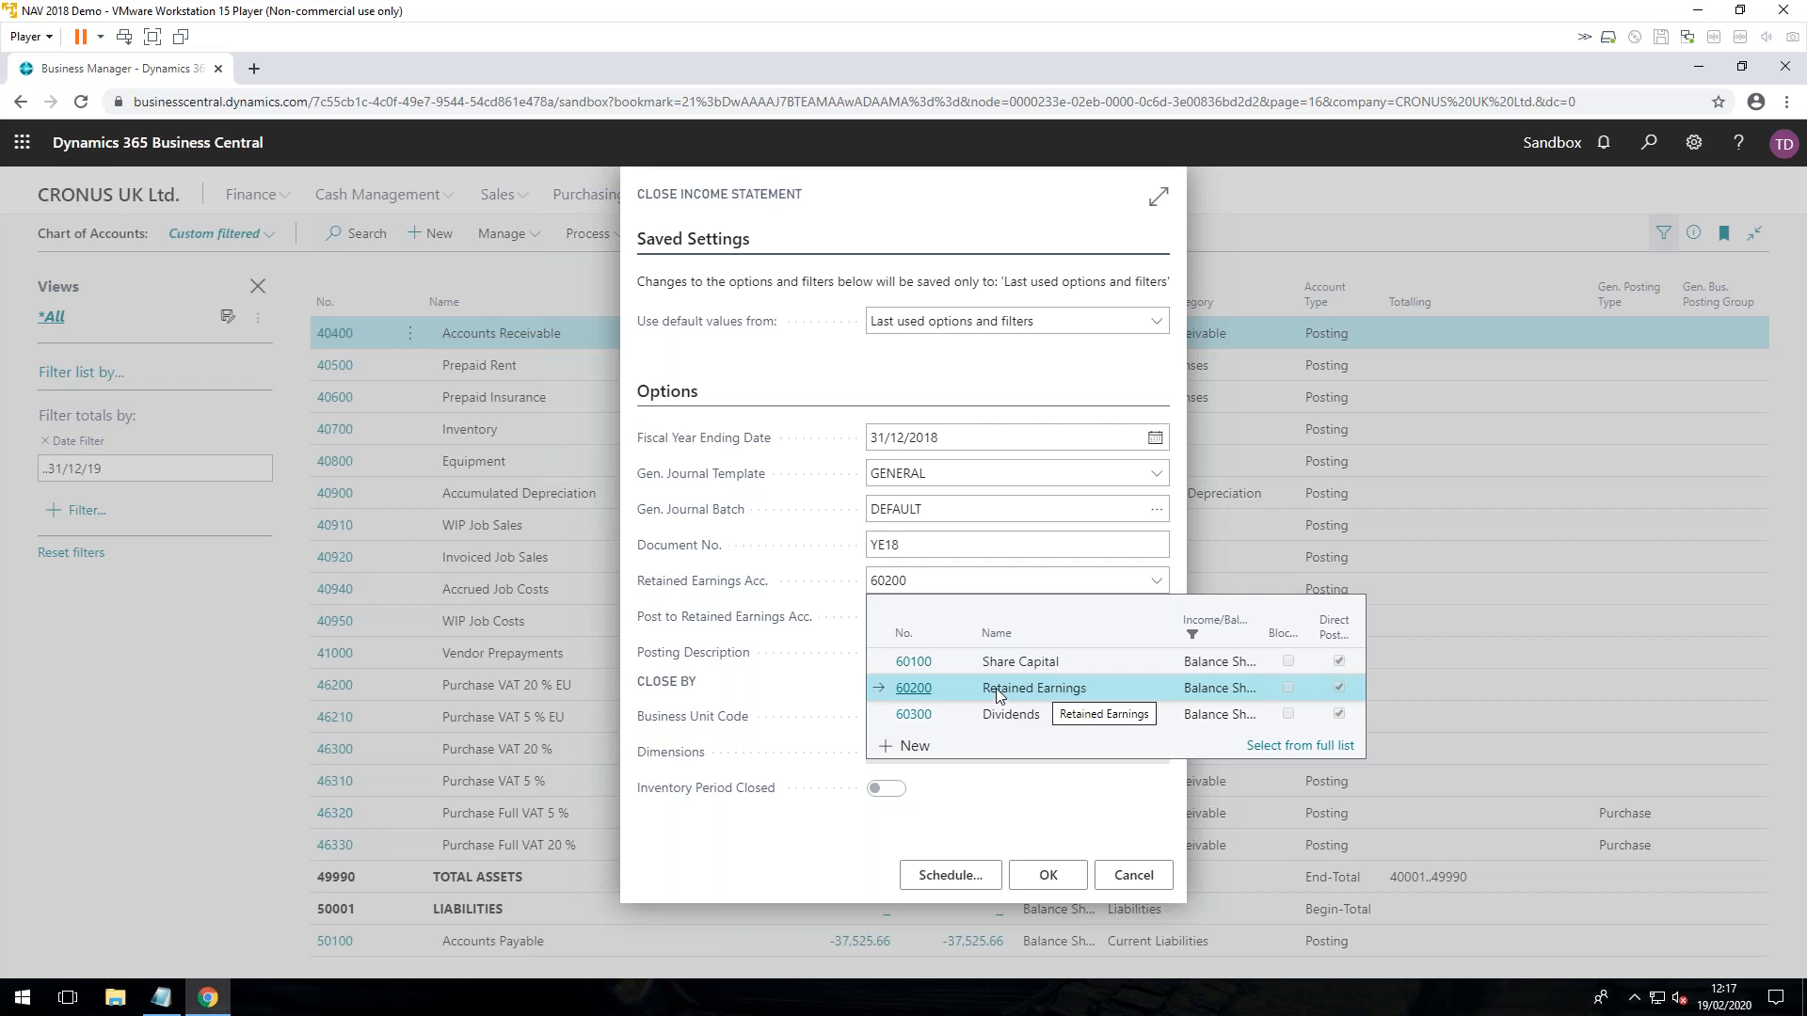
pyautogui.click(1107, 814)
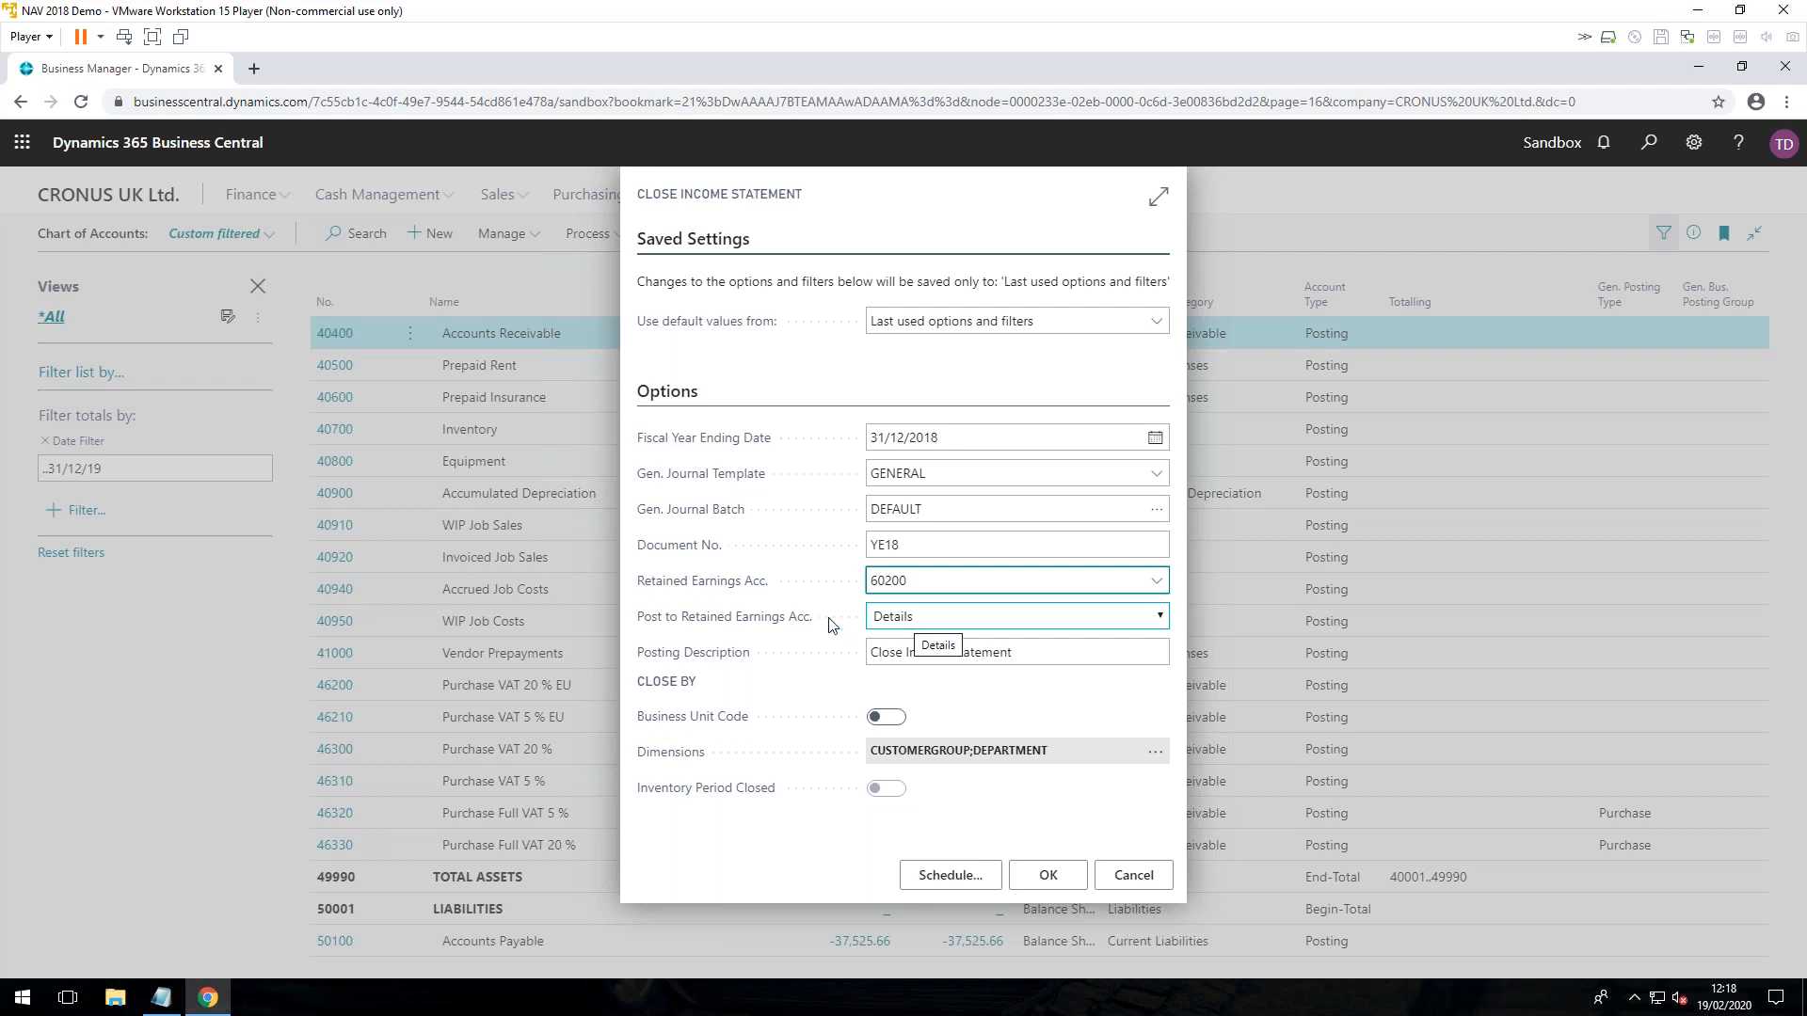
# Step: Set Post to Retained Earnings Acc. to Balance, run the Close Income Statement job and acknowledge its completion
pyautogui.click(1163, 618)
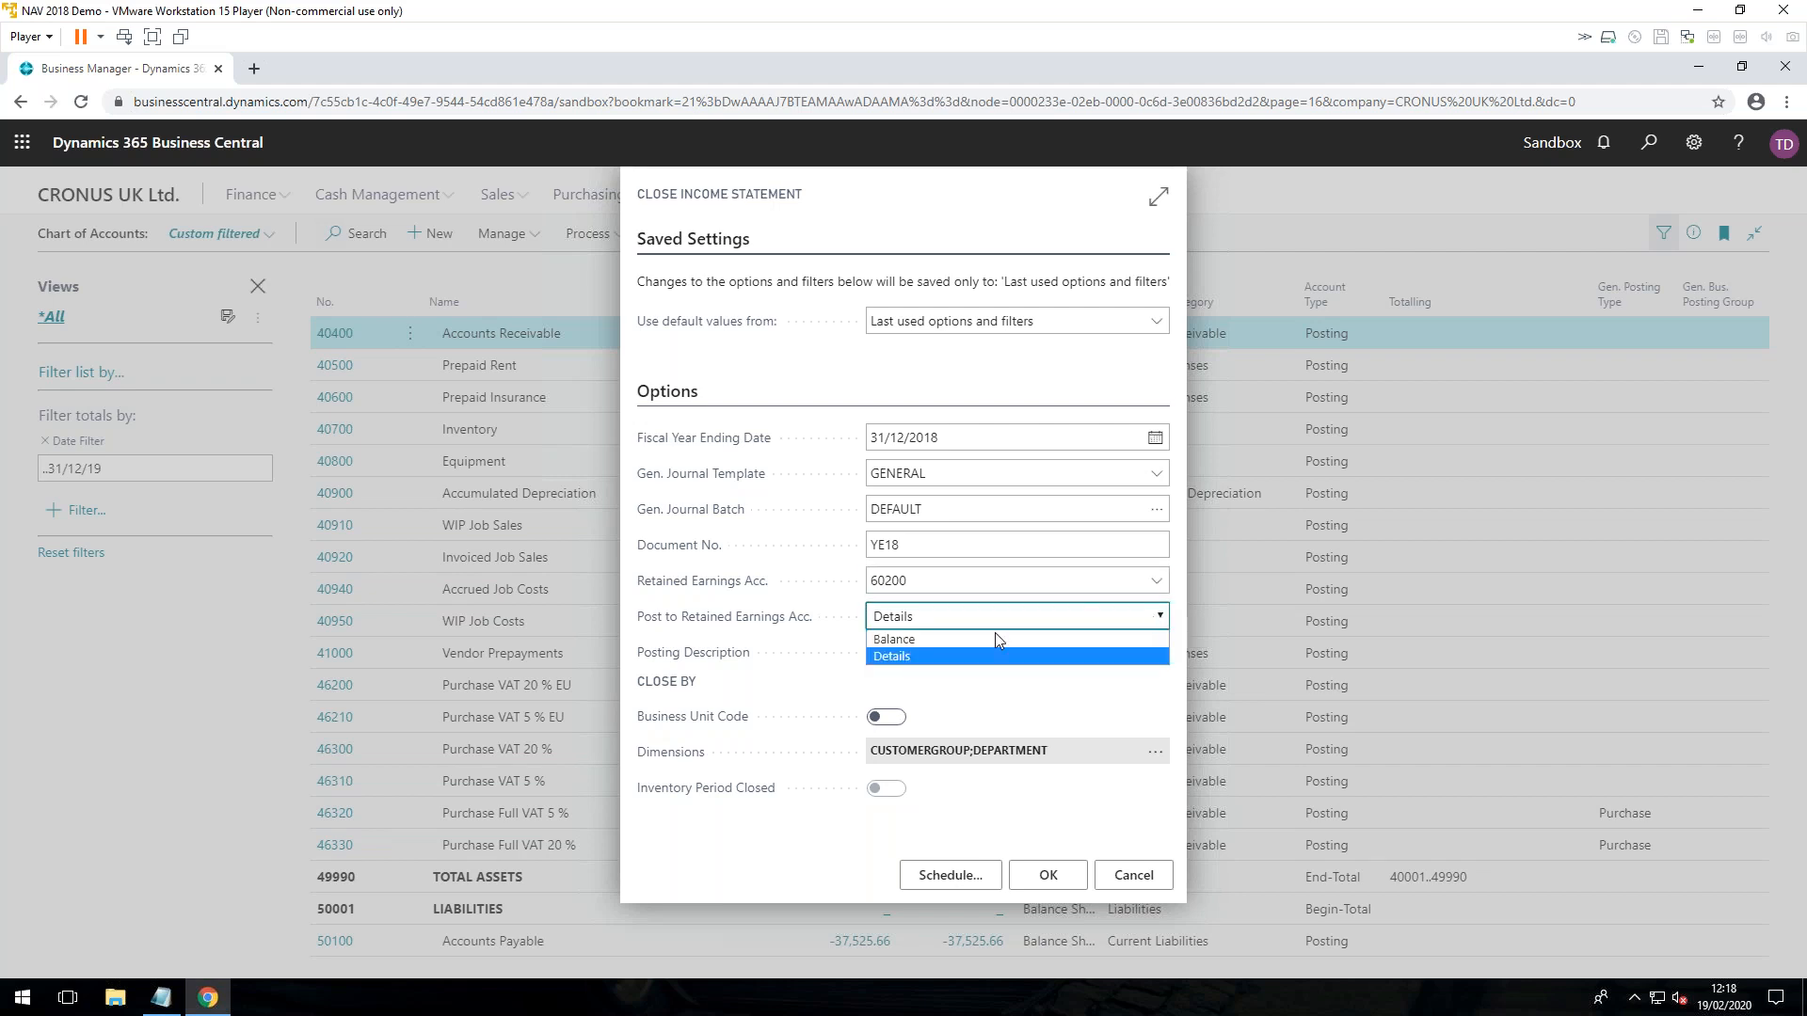
pyautogui.click(926, 641)
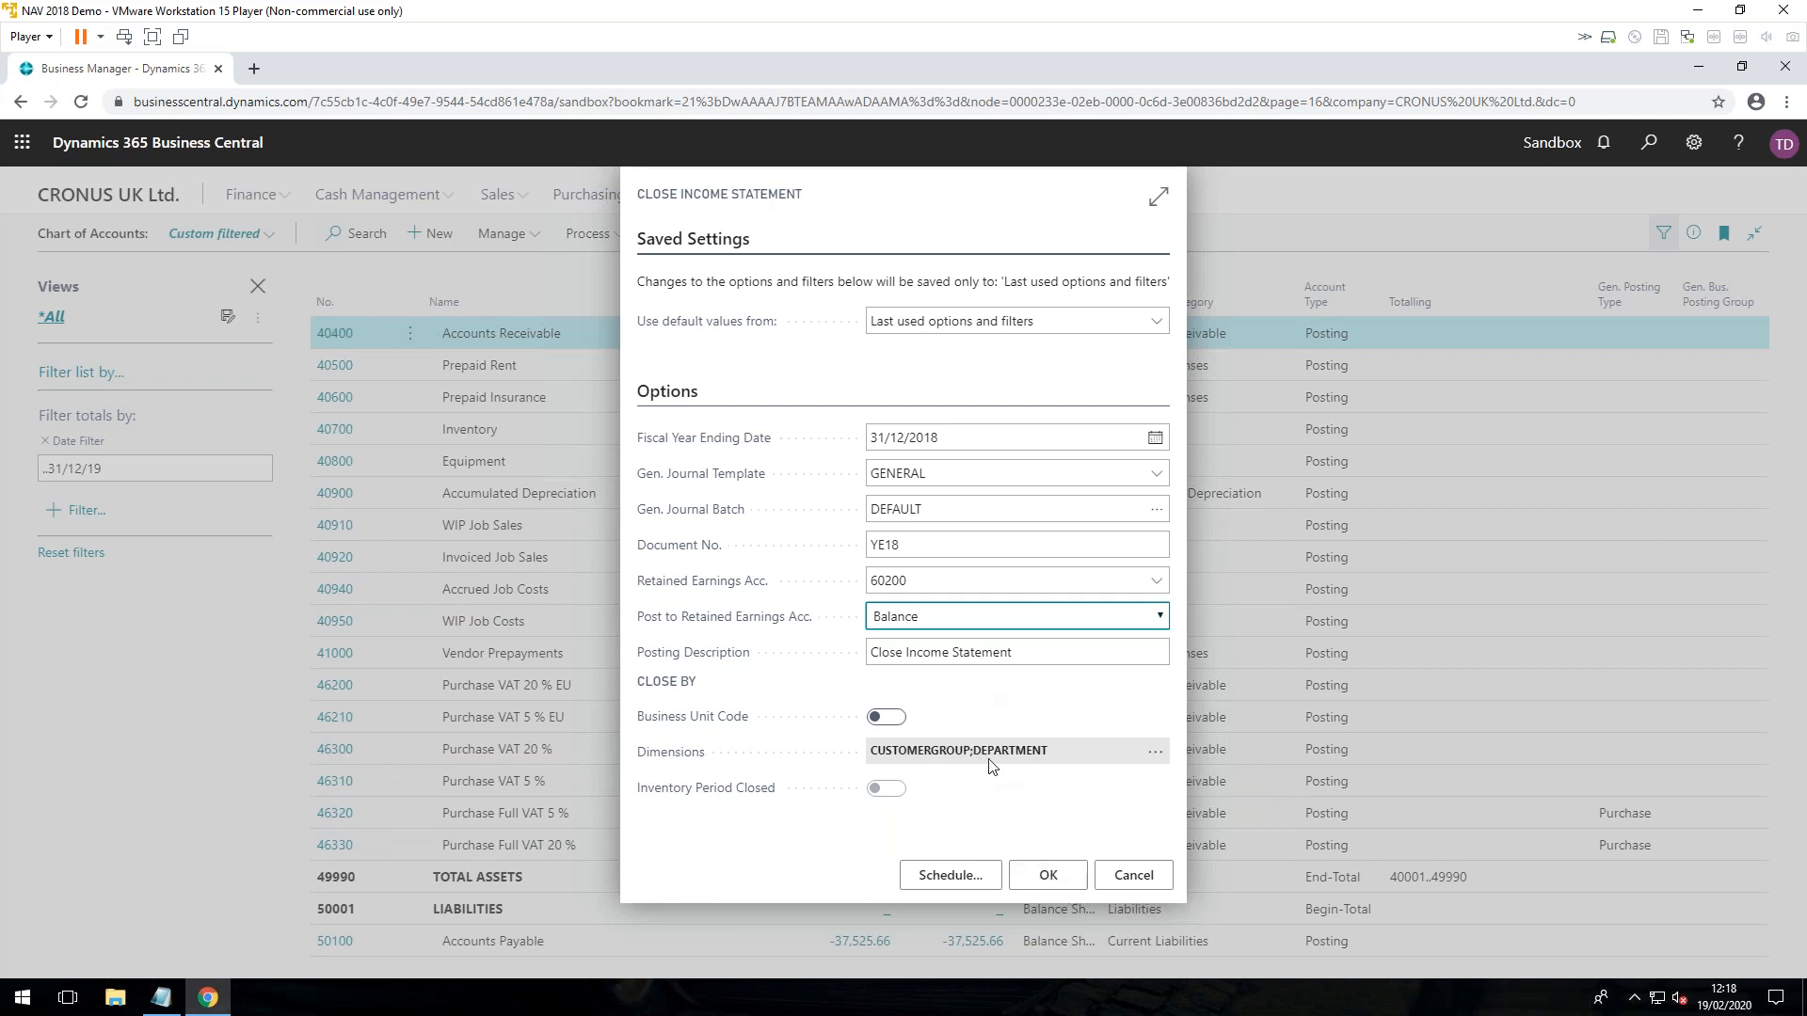
pyautogui.click(1054, 875)
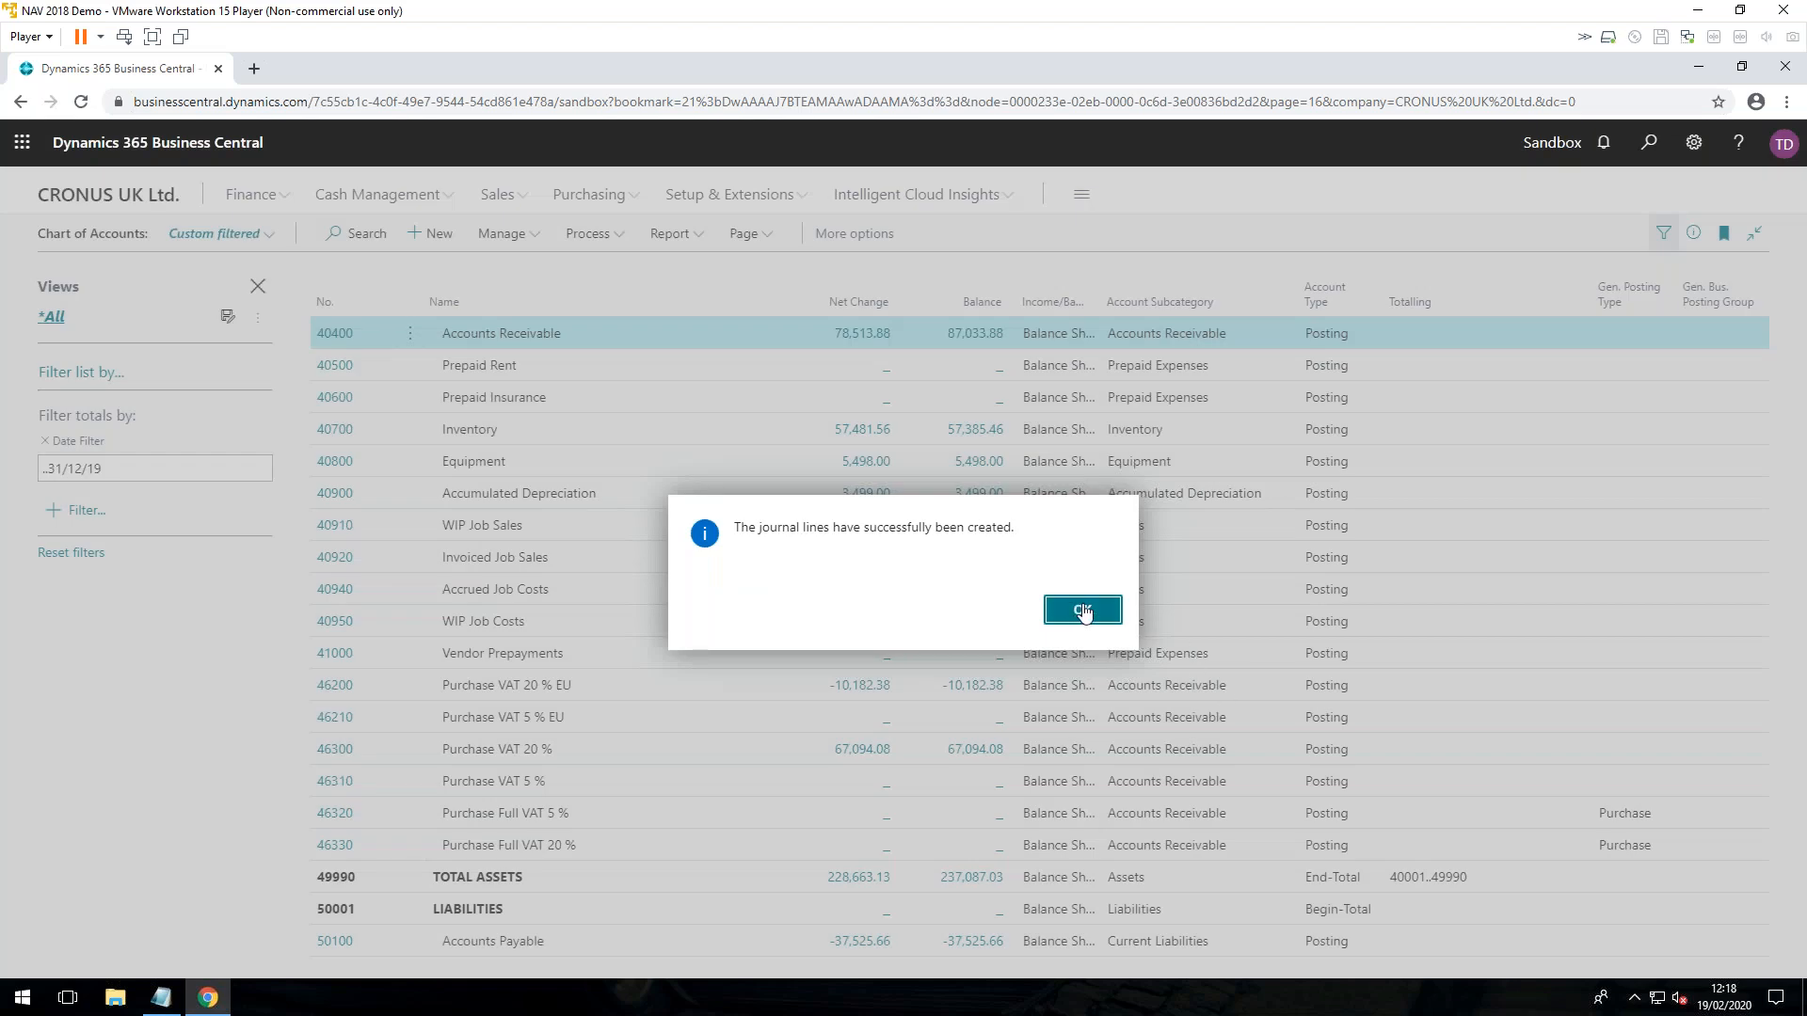
pyautogui.press('Return')
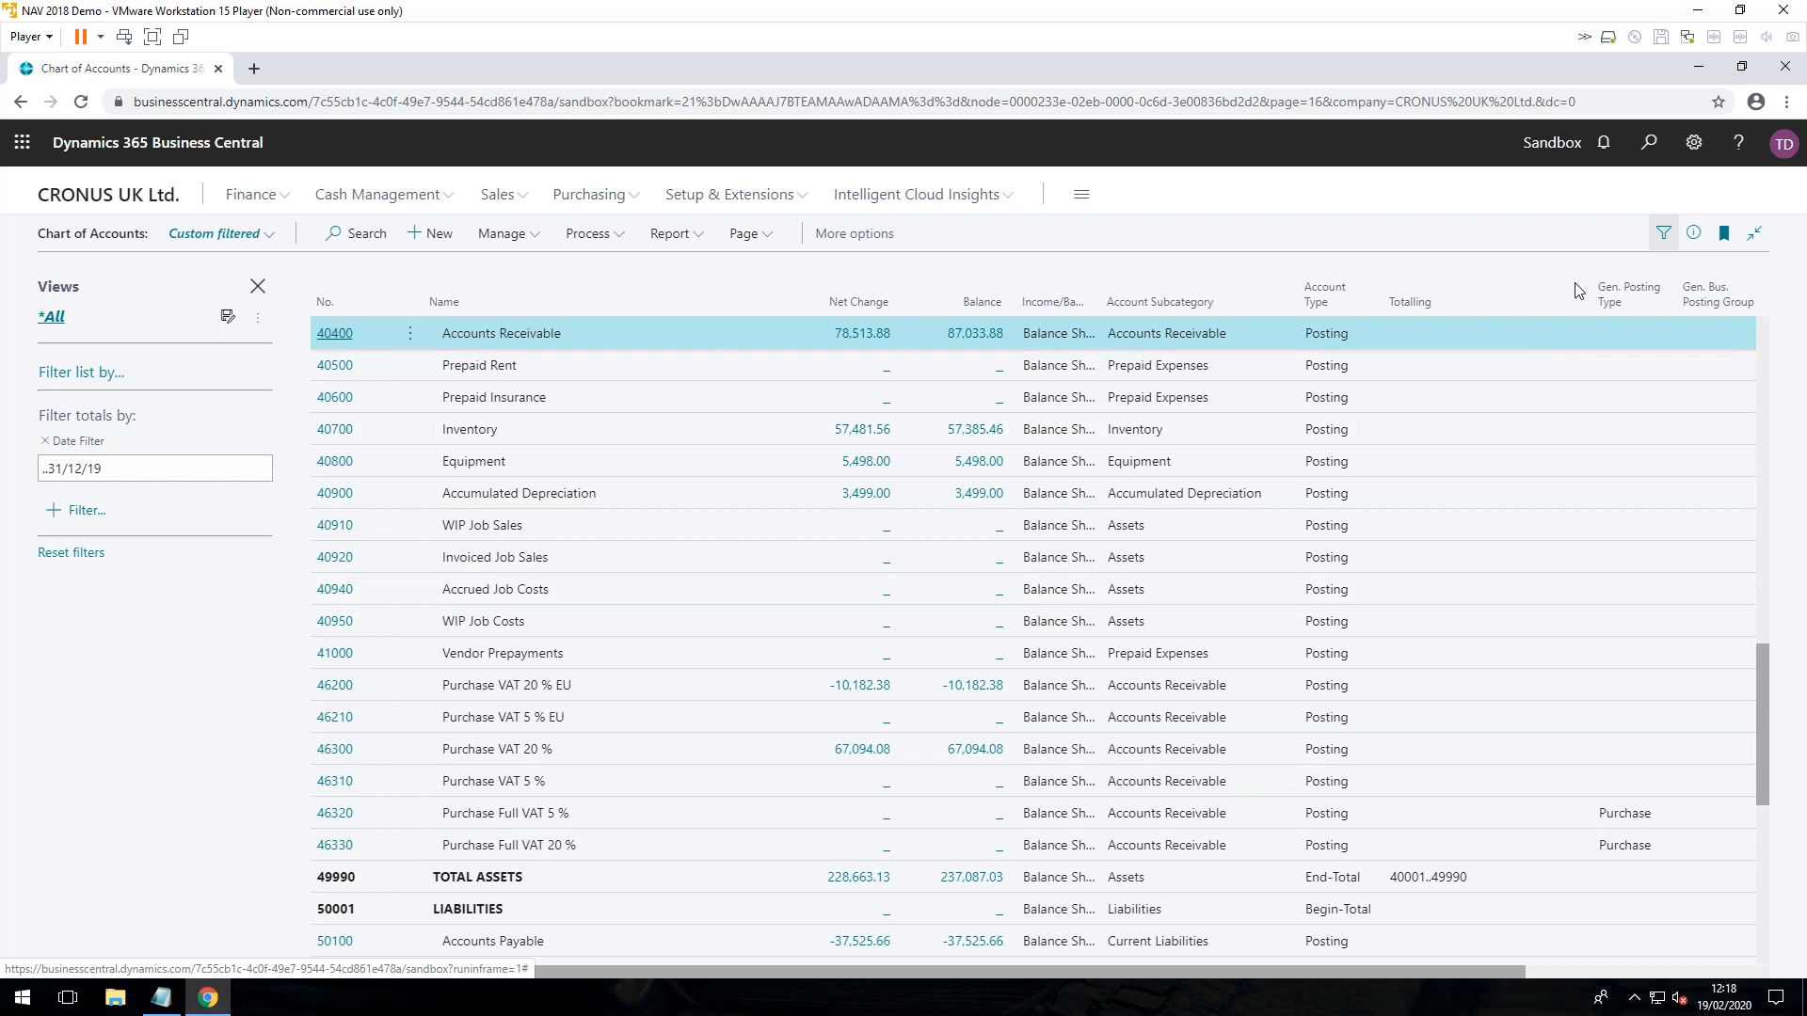
# Step: Search for "gen jou" and open the General Journal from the Chart of Accounts
pyautogui.click(1649, 144)
pyautogui.write('gen jouo')
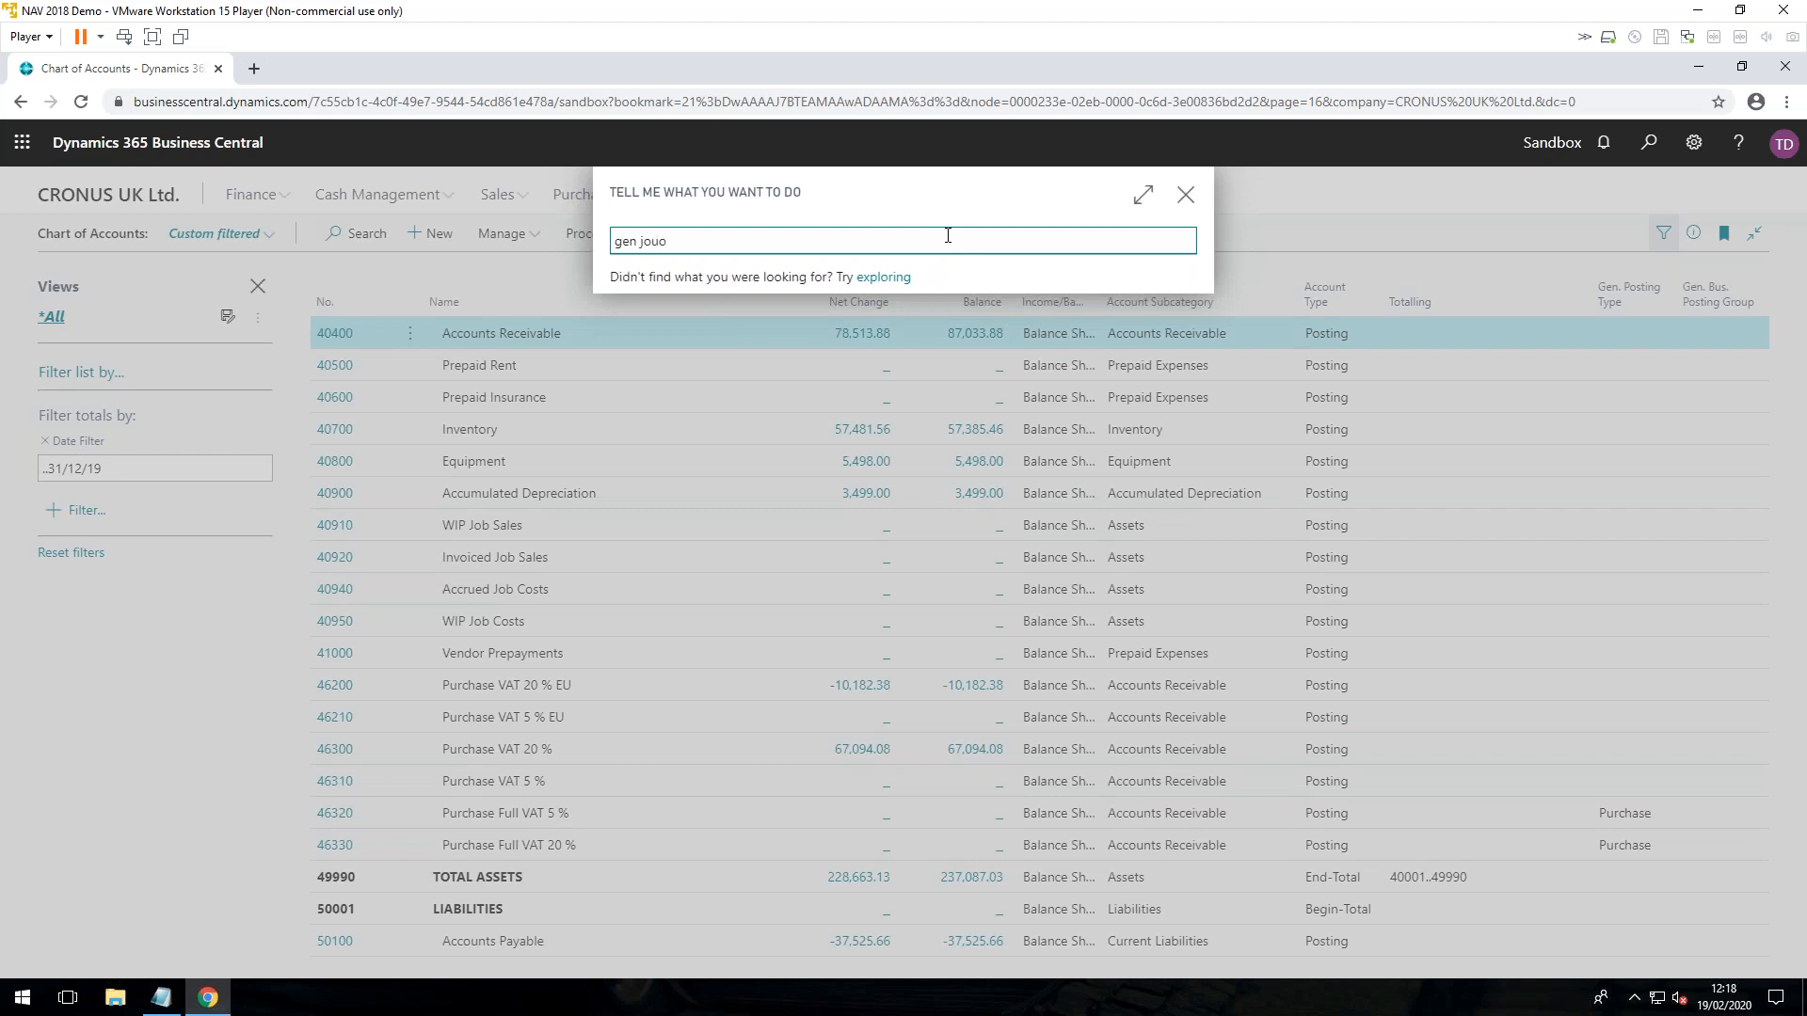
pyautogui.press('BackSpace')
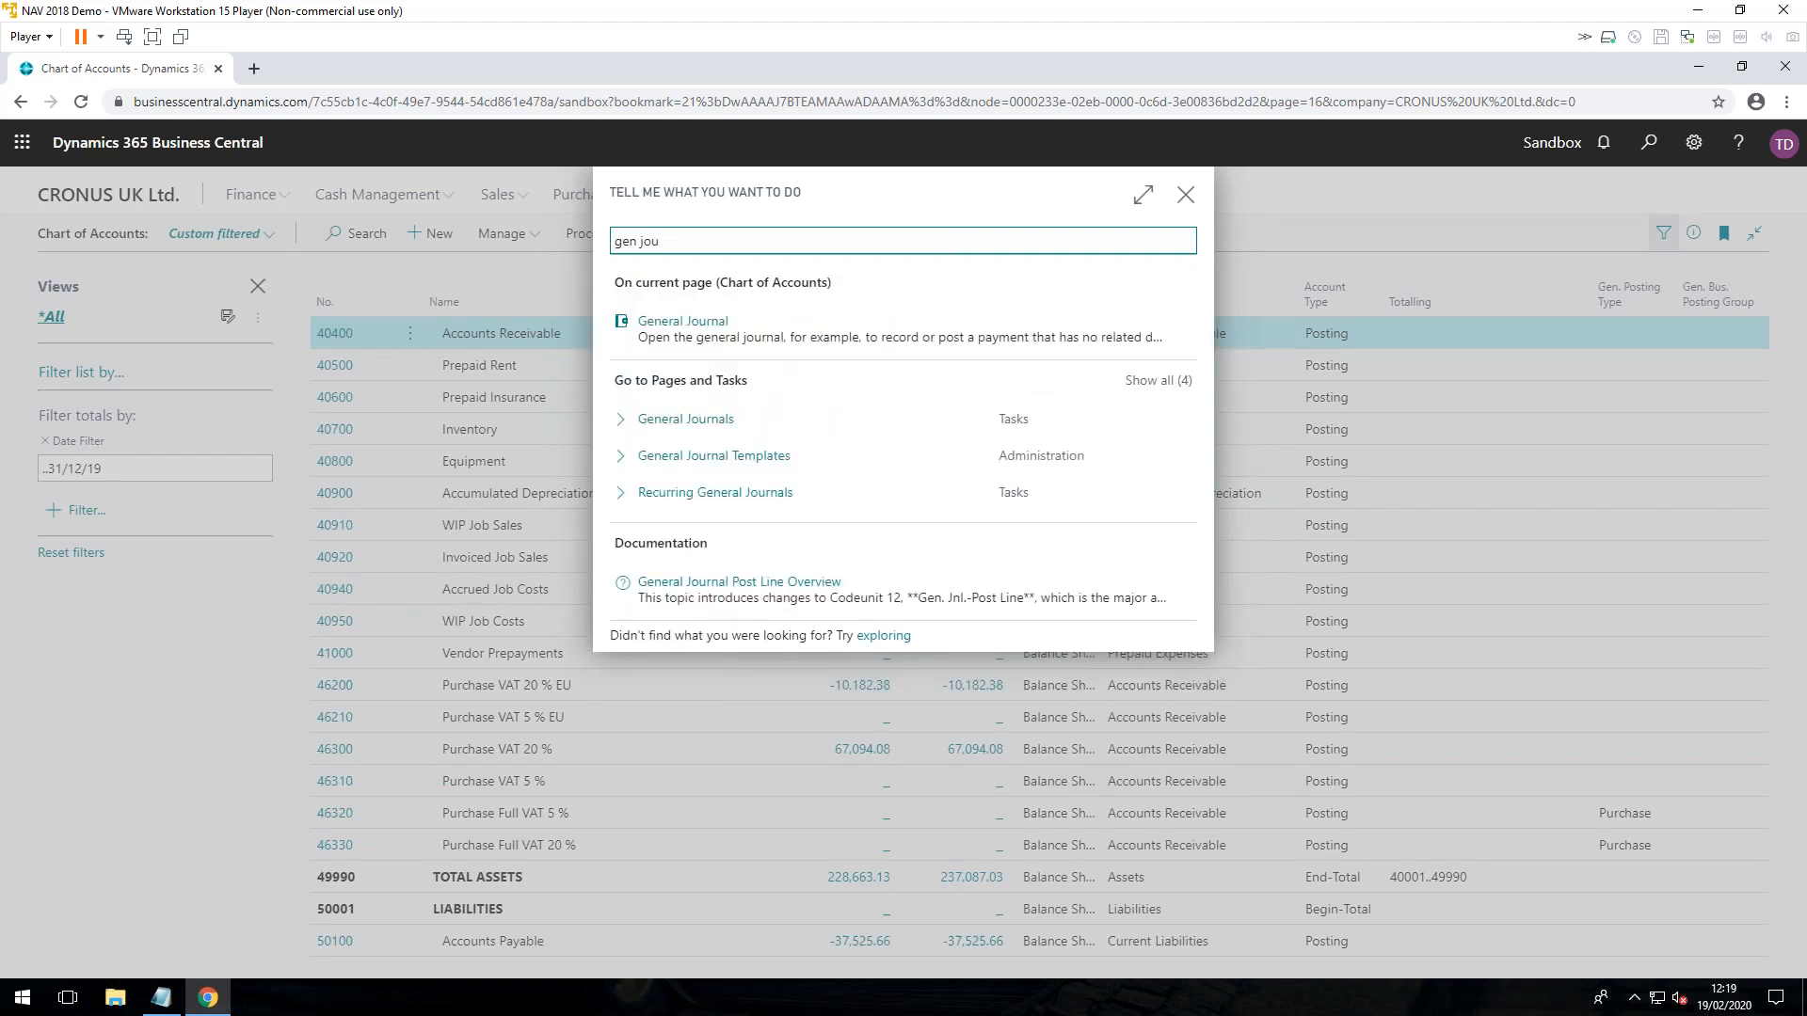
pyautogui.click(685, 320)
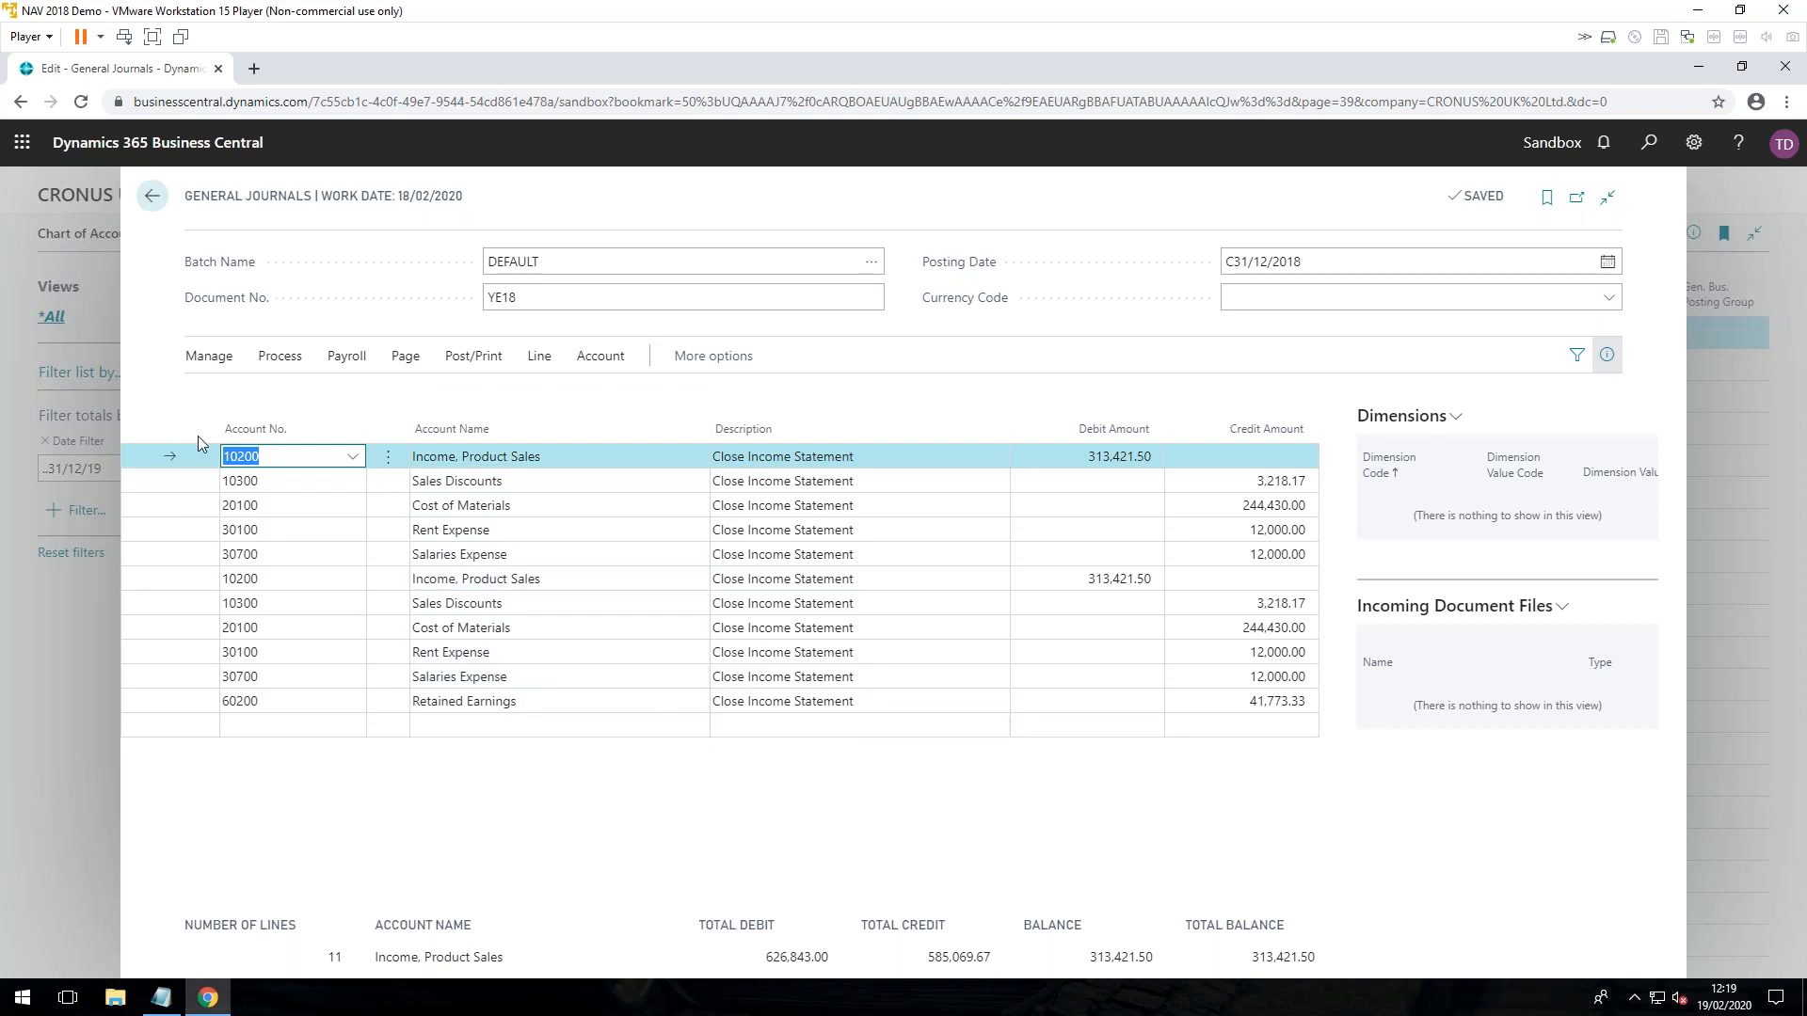
# Step: Delete all existing Close Income Statement lines from the DEFAULT general journal batch and return to the Chart of Accounts
pyautogui.click(392, 461)
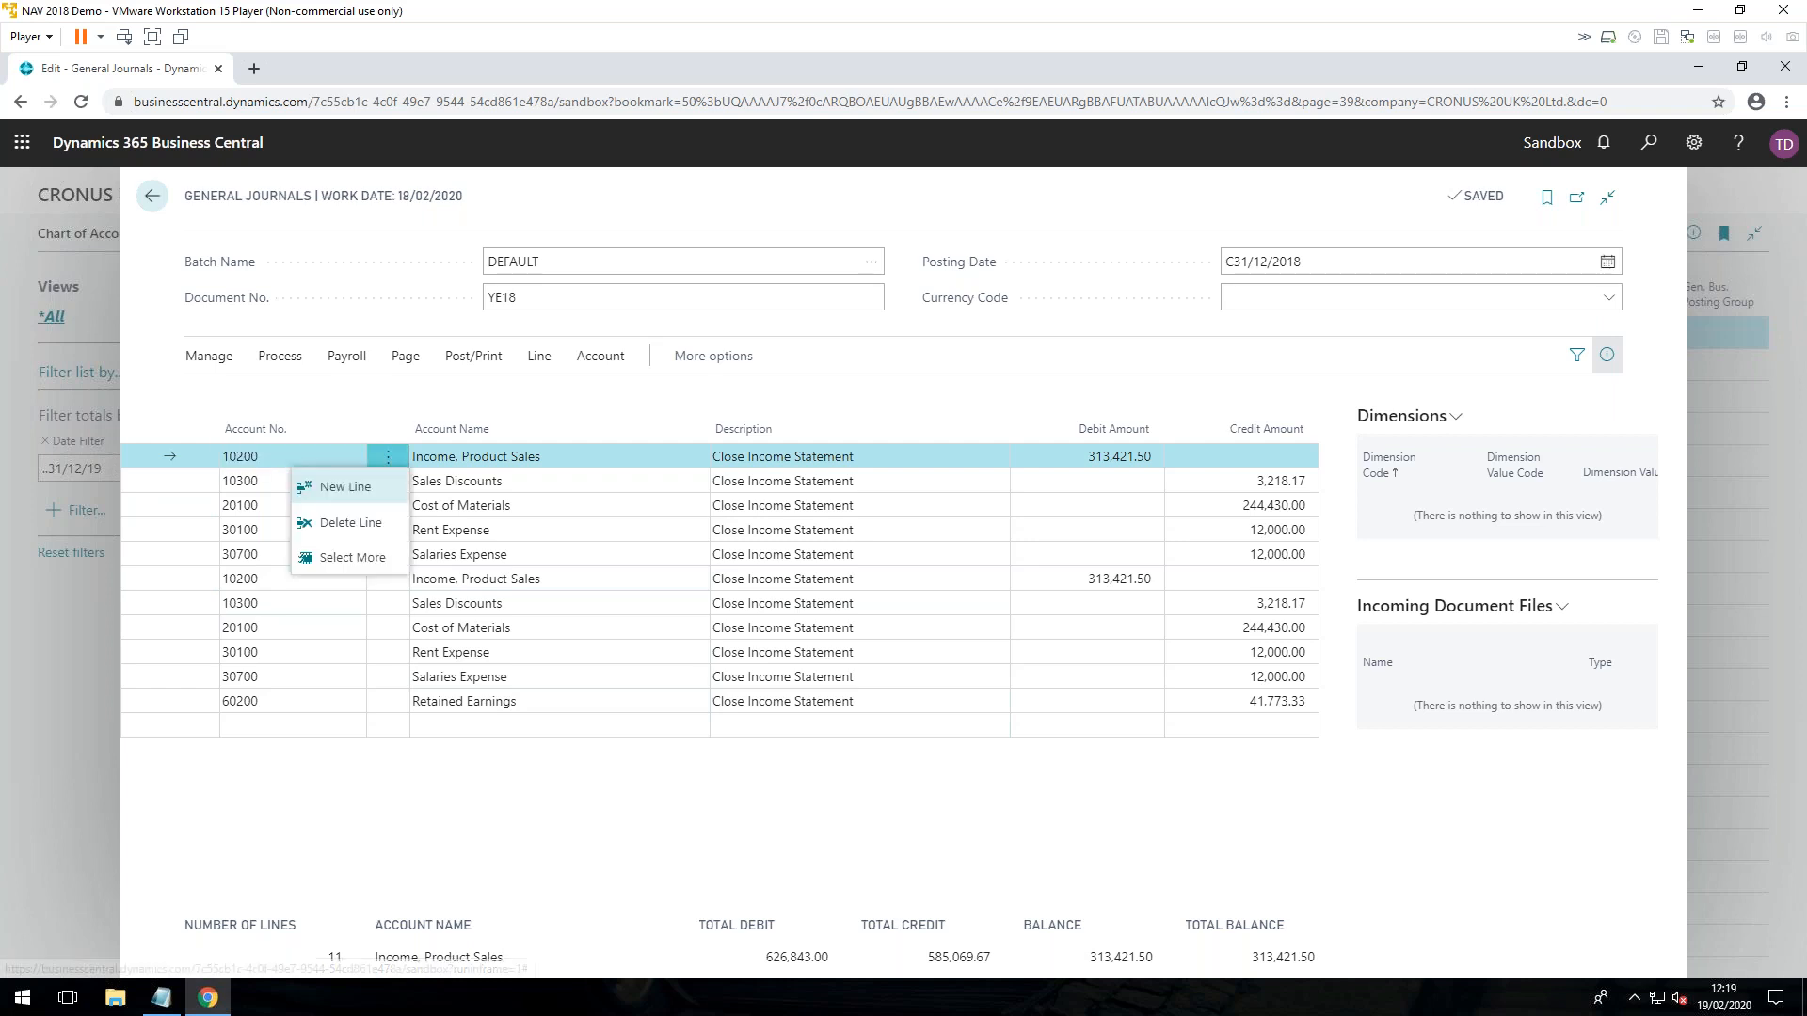
pyautogui.click(371, 558)
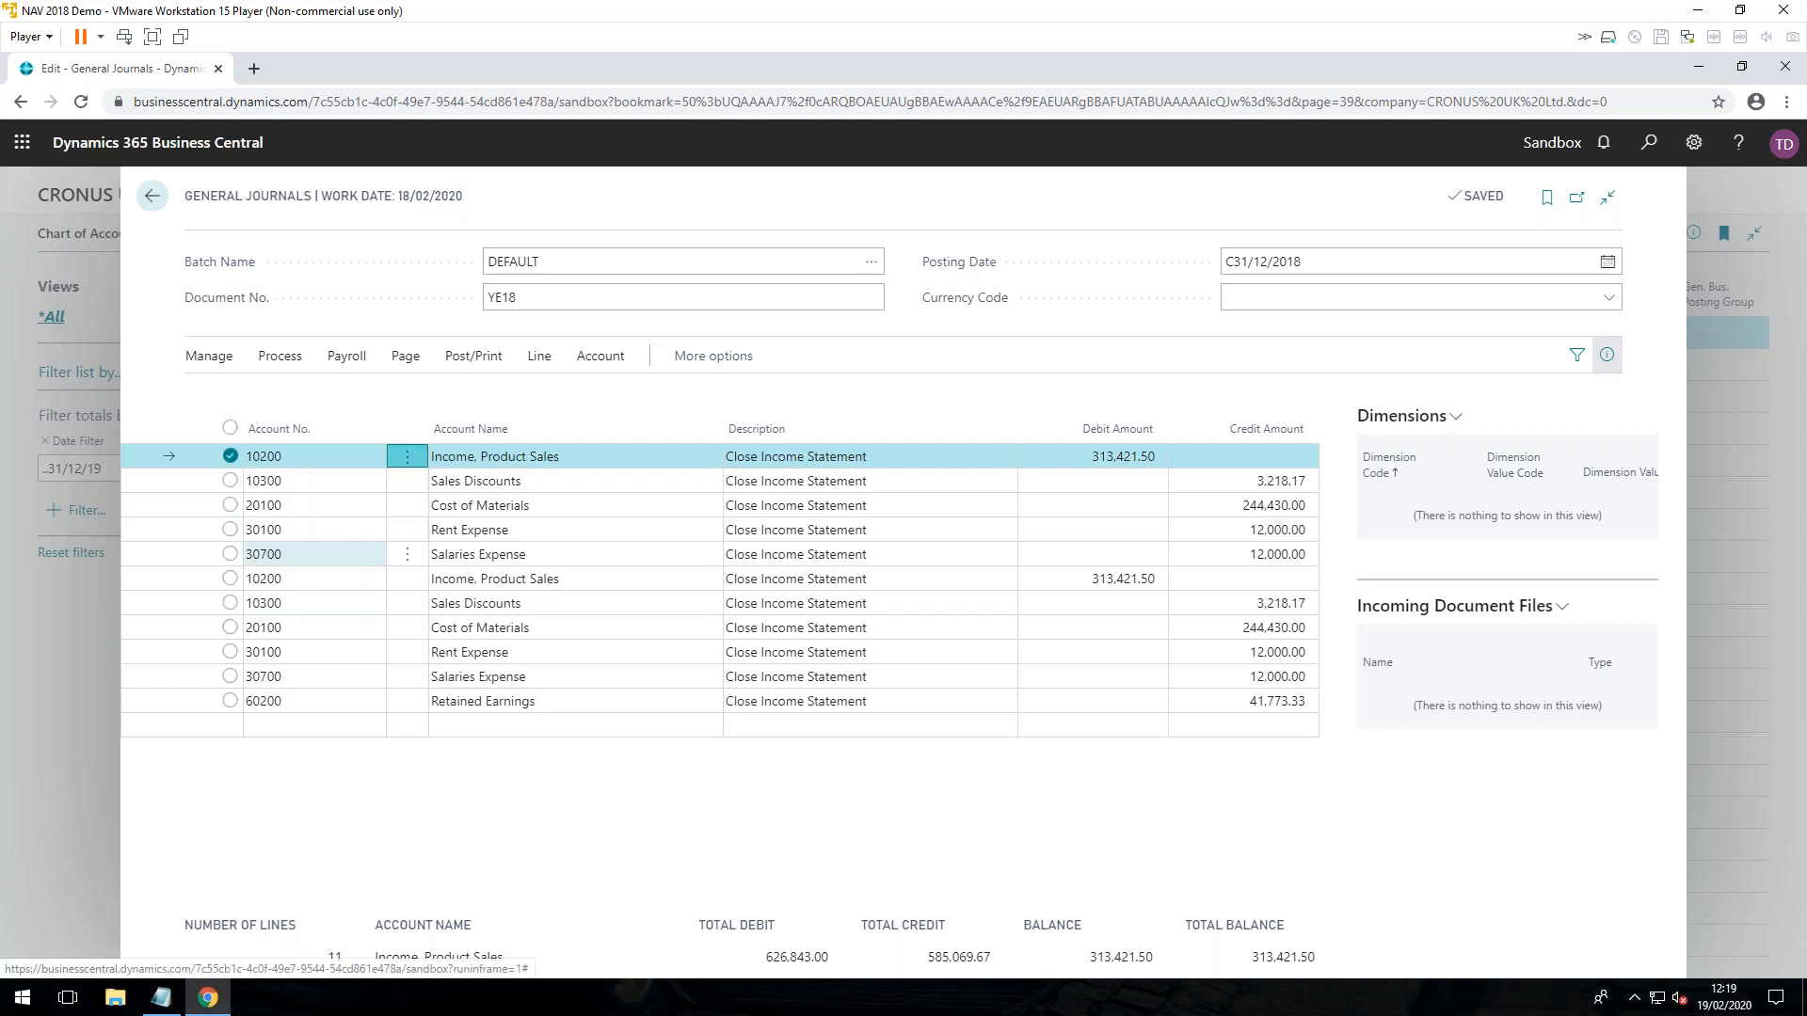
pyautogui.click(241, 428)
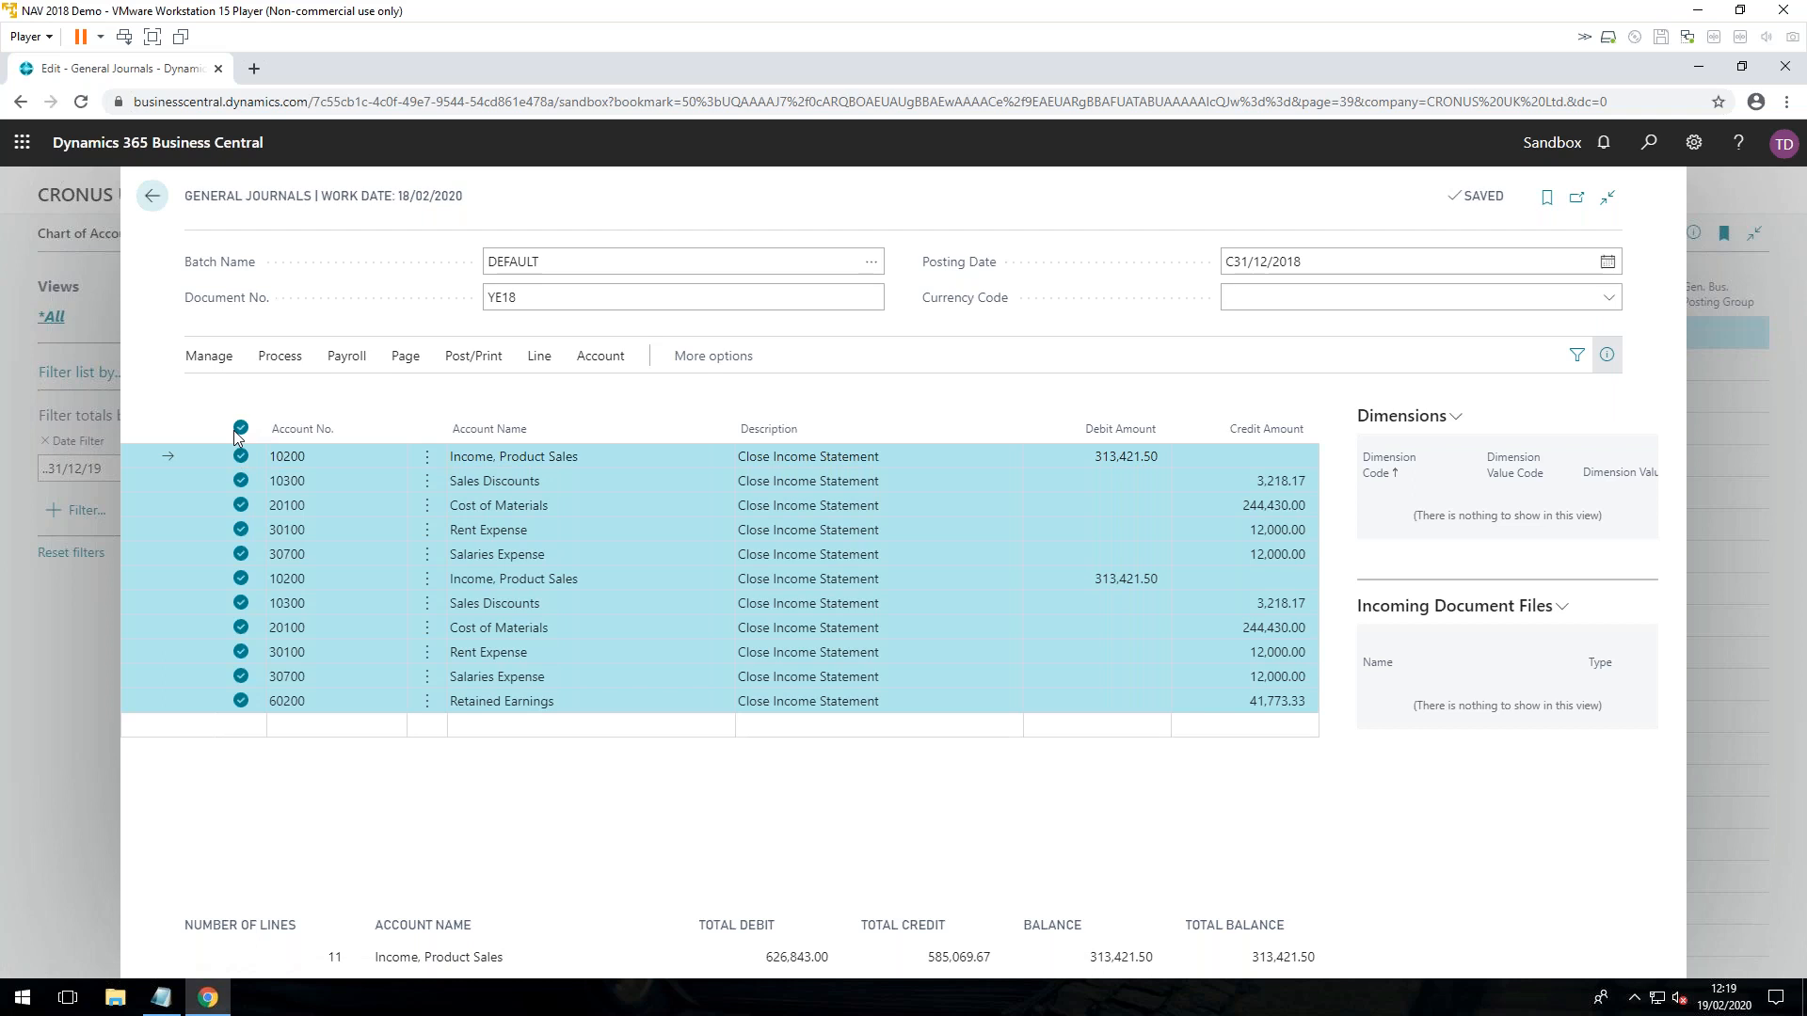
pyautogui.click(213, 363)
pyautogui.click(224, 396)
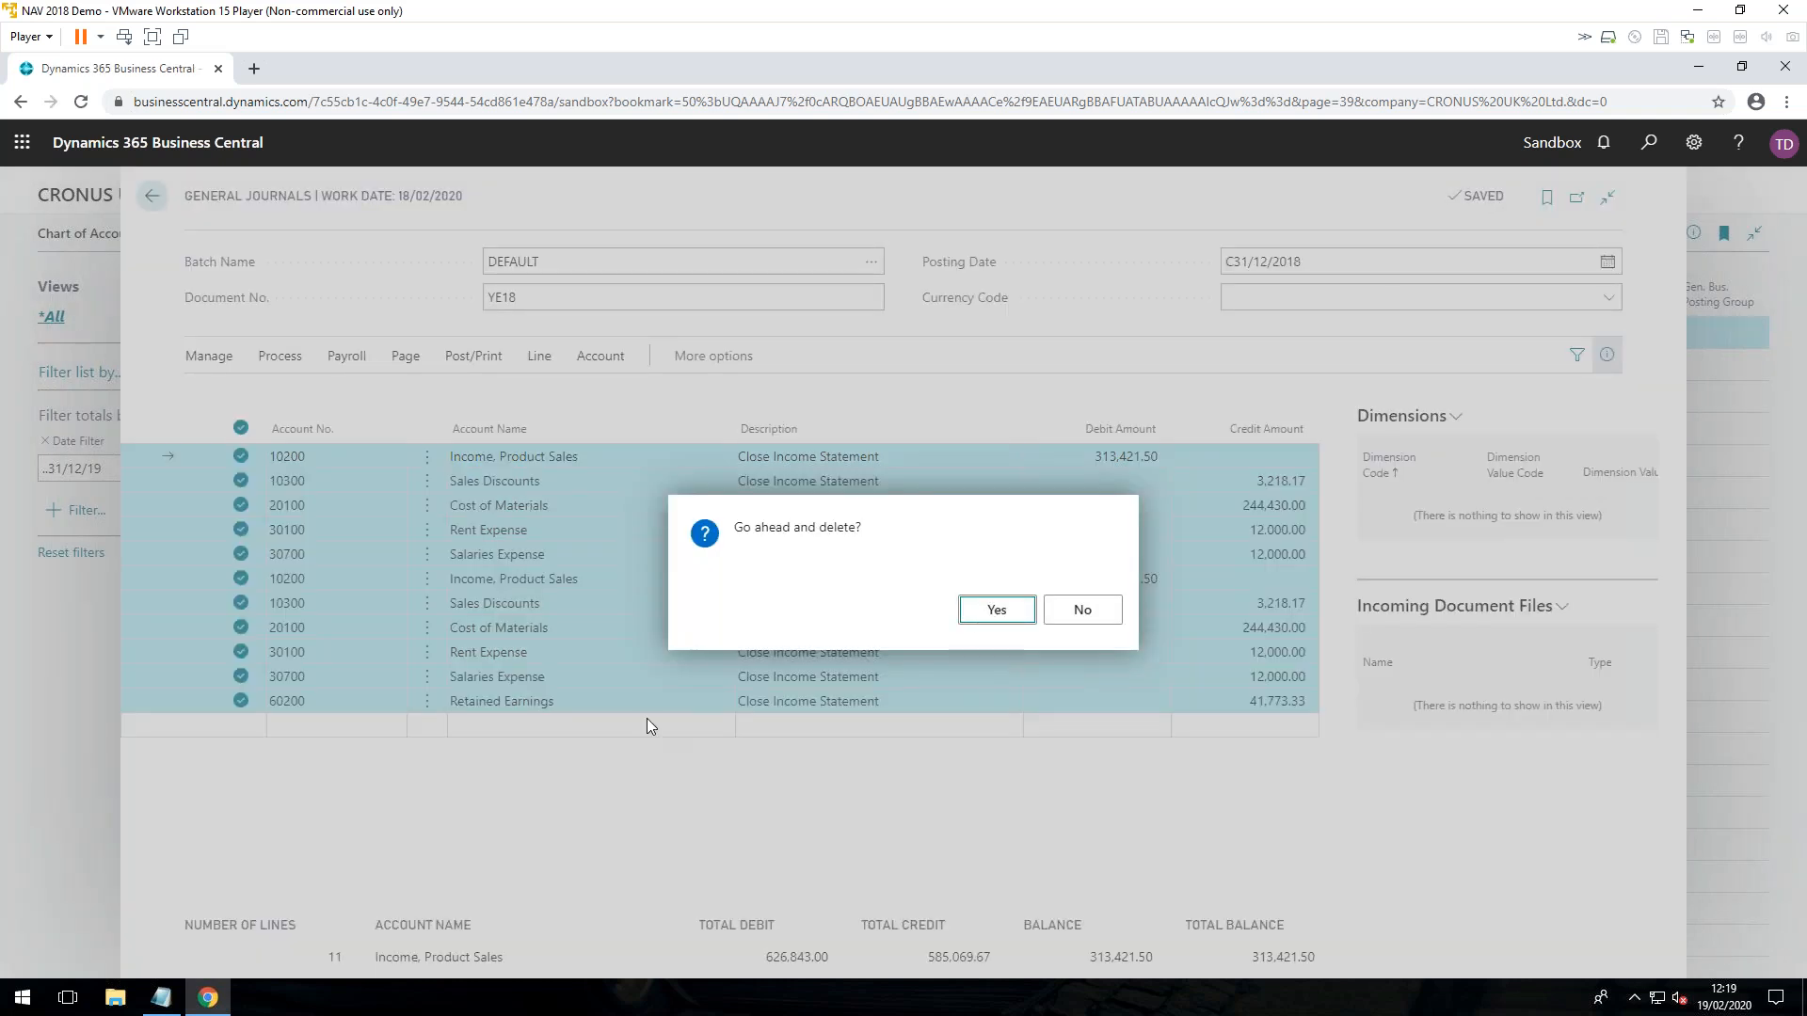
pyautogui.press('Return')
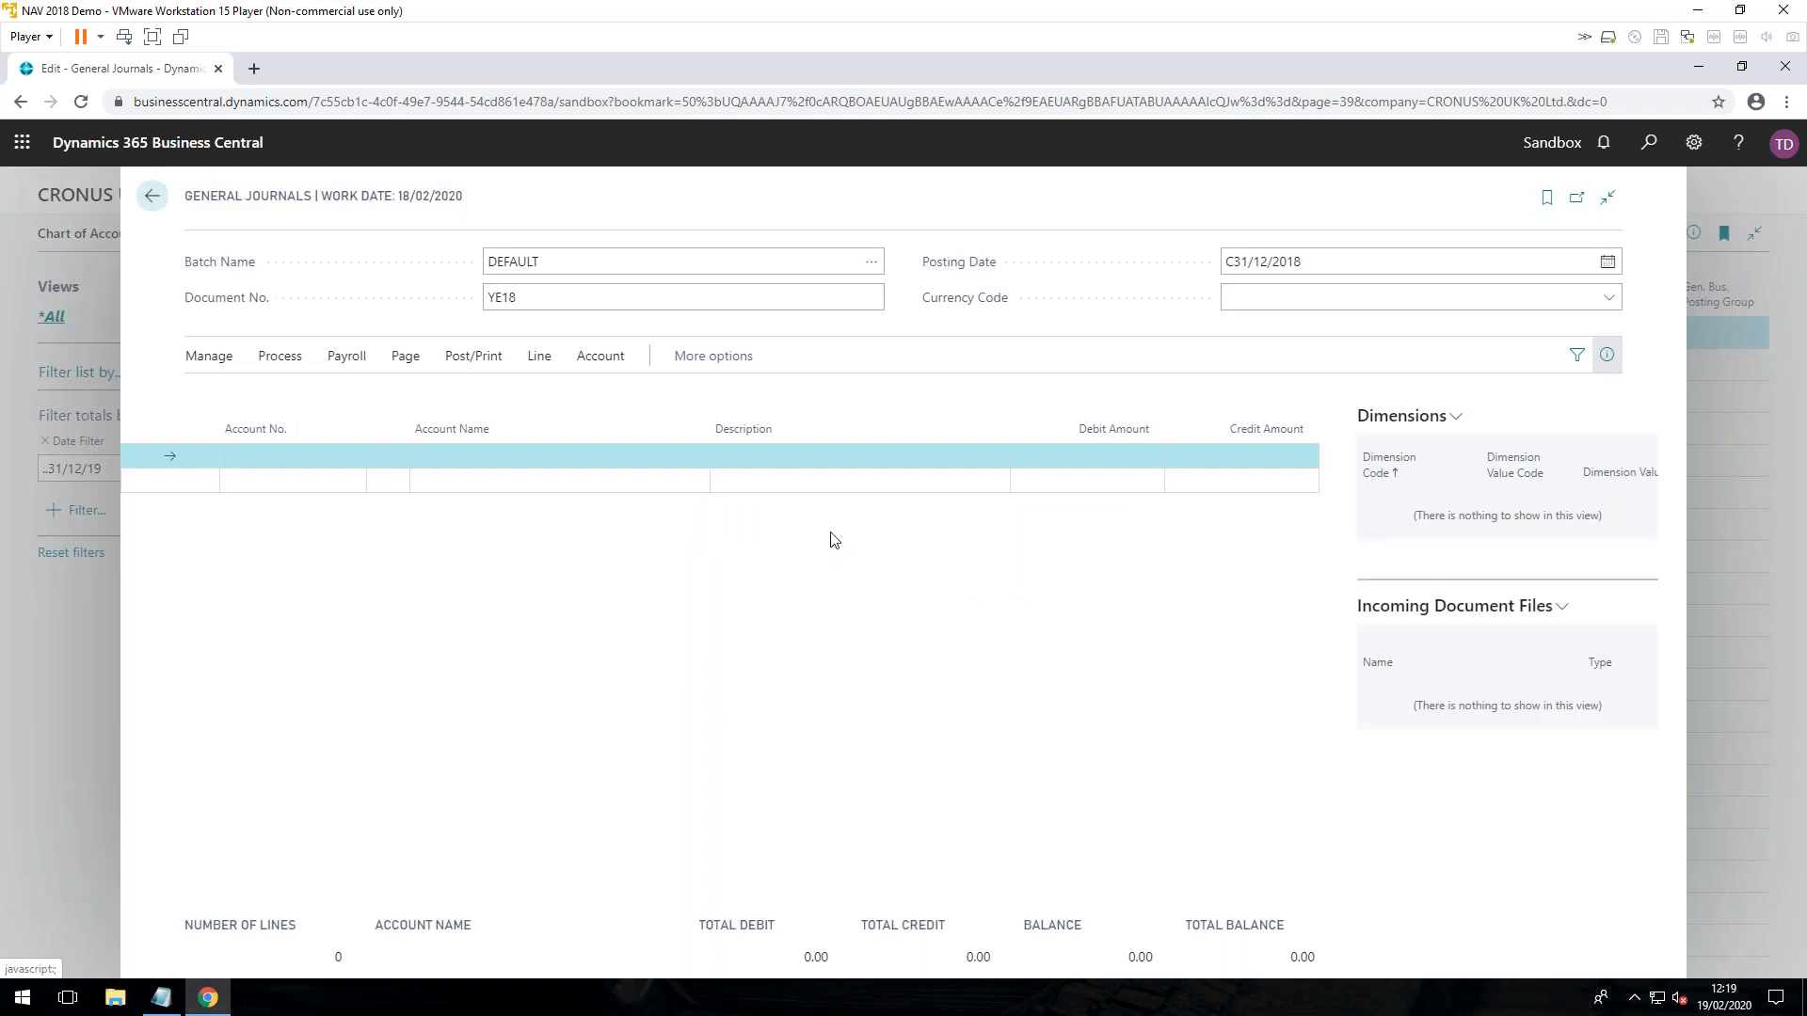
pyautogui.click(158, 198)
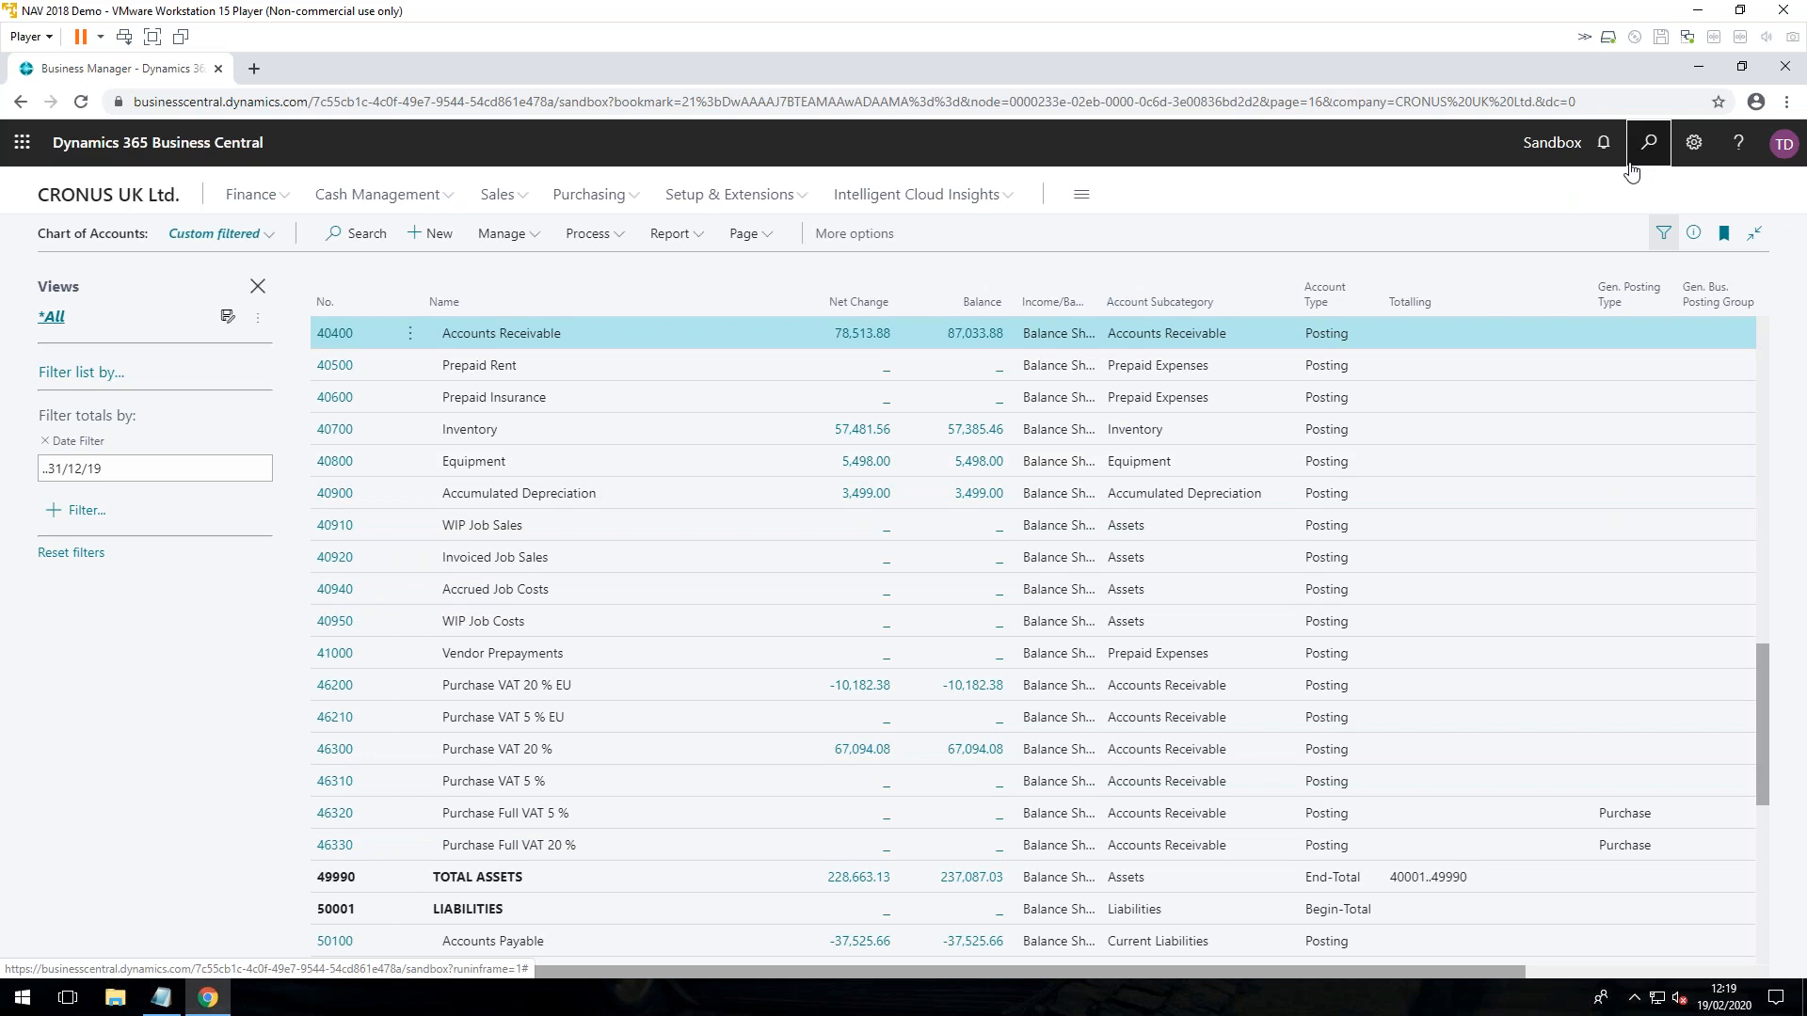
# Step: Run the Close Income Statement job again with Document No. YE18 and acknowledge its completion
pyautogui.hotkey('alt', 'q')
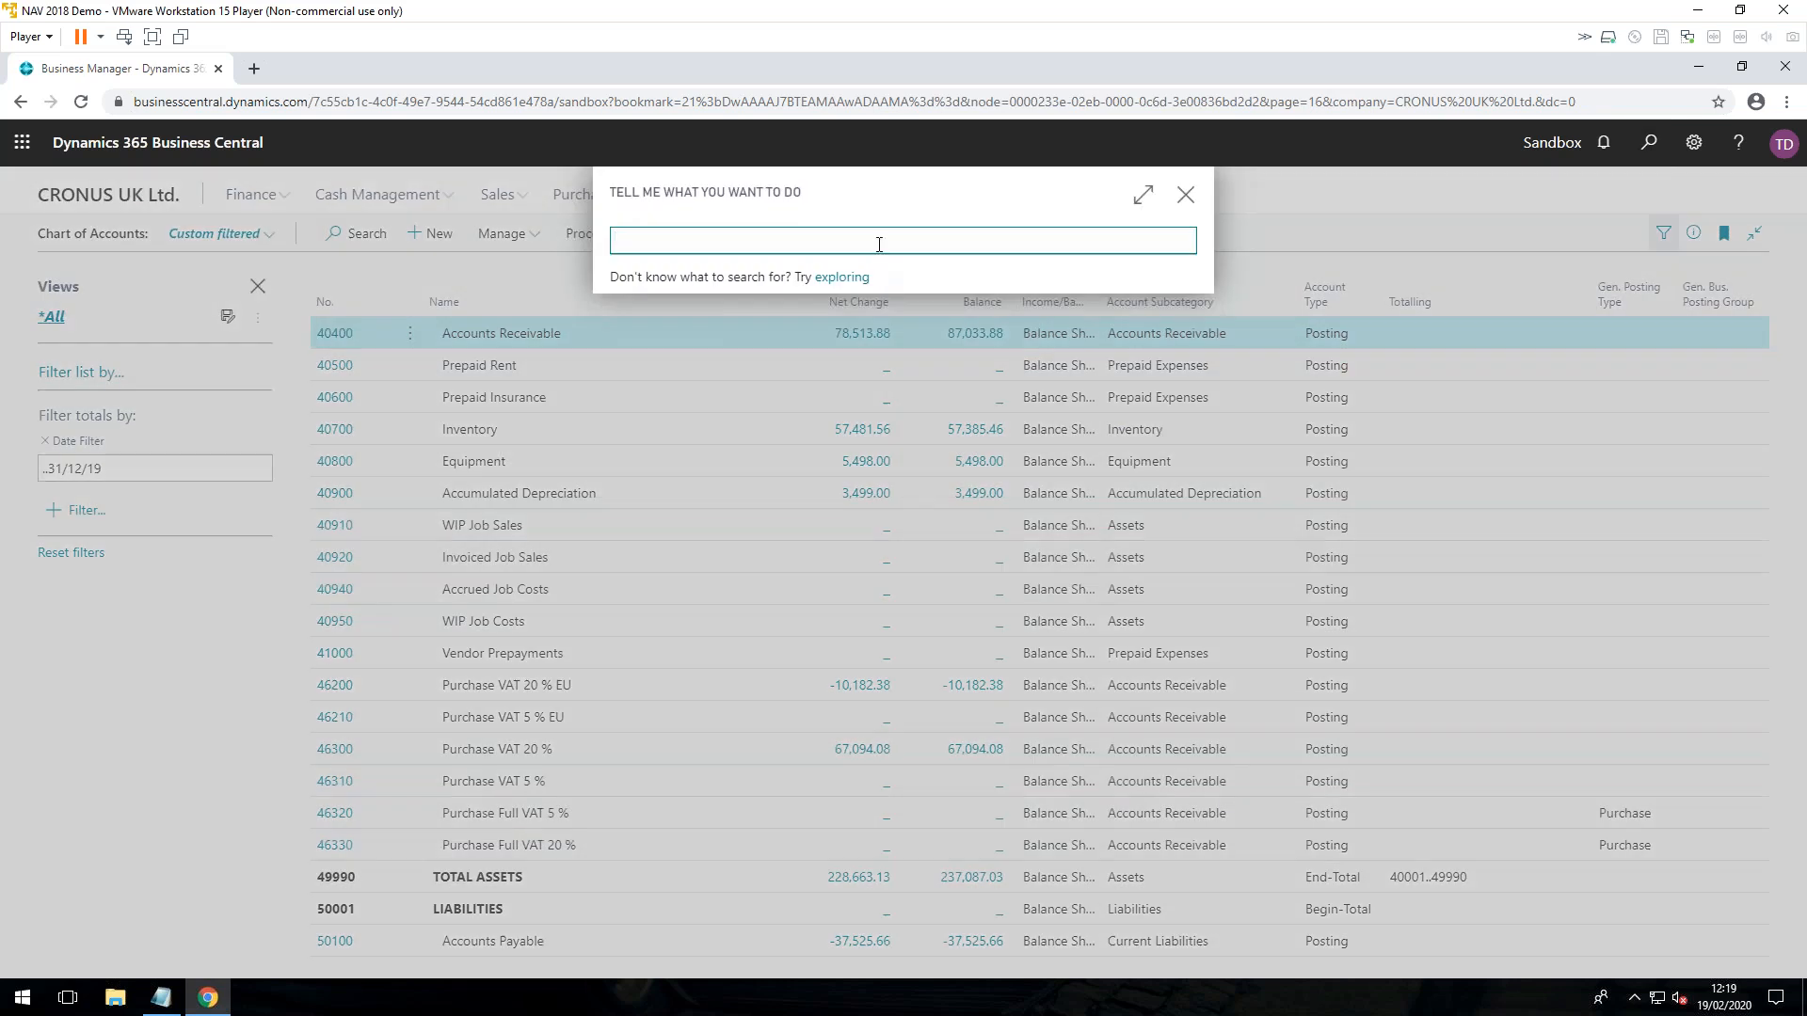
pyautogui.write('e in')
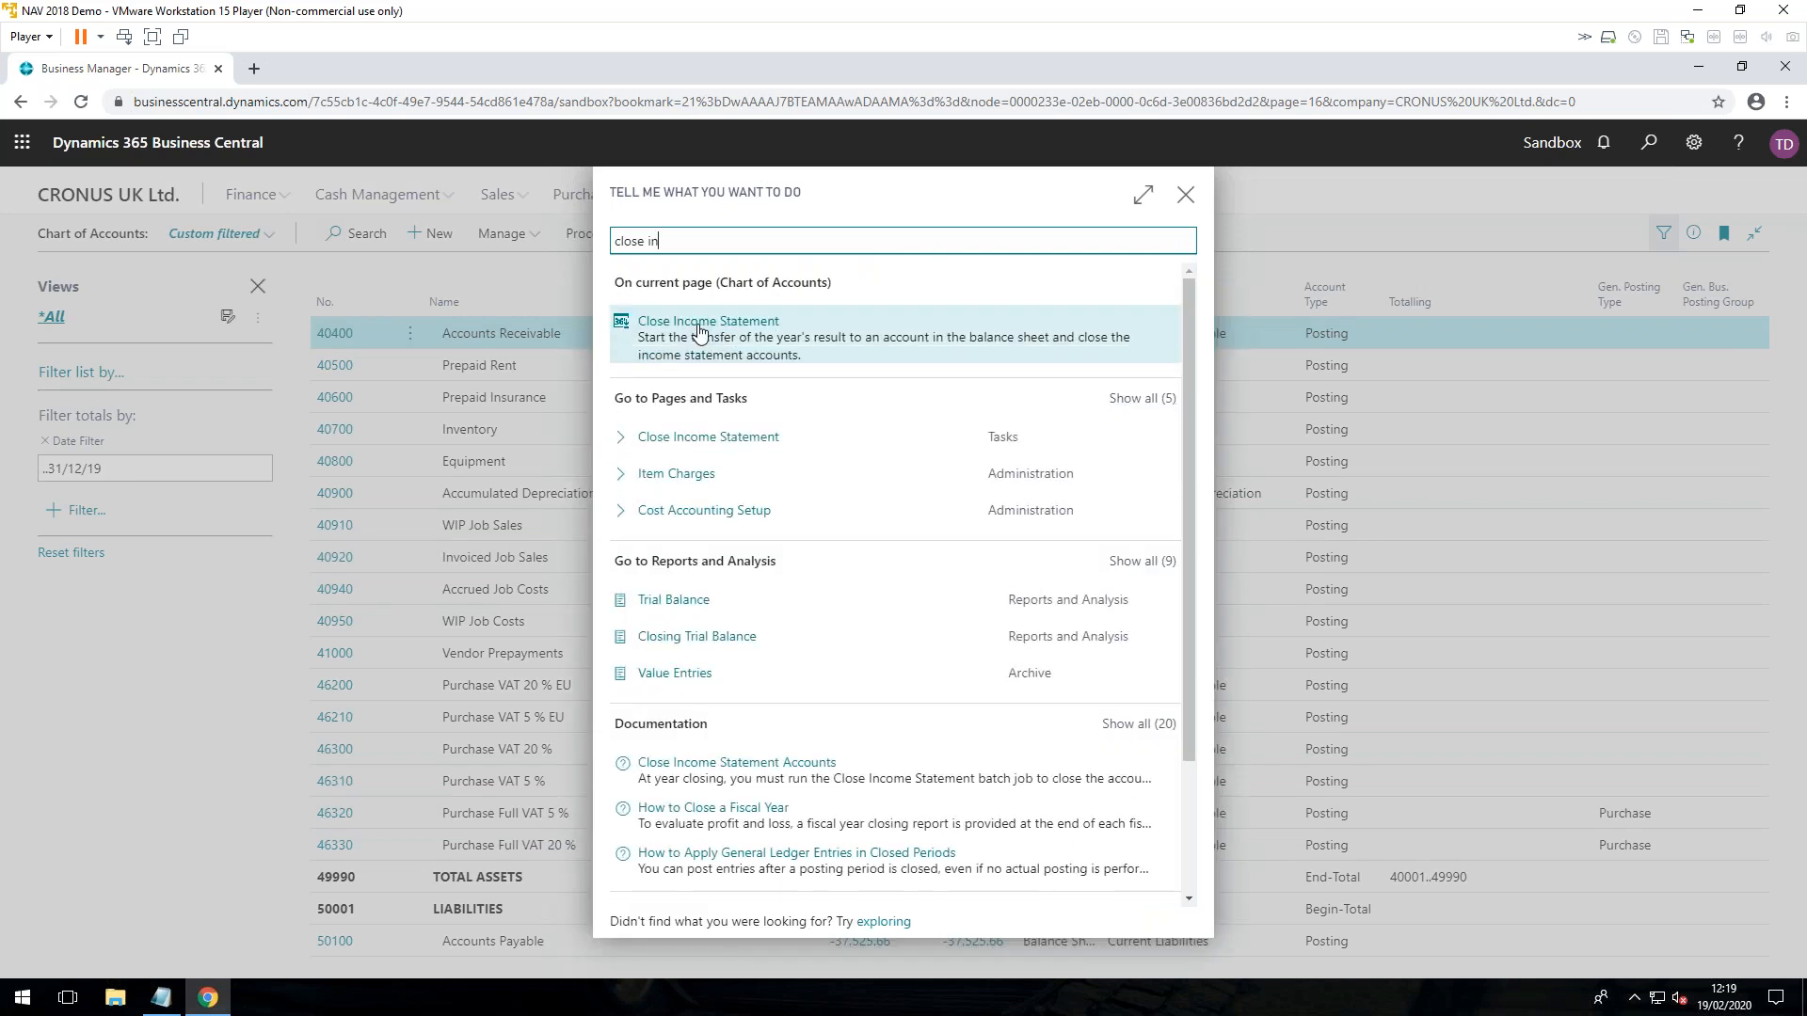
pyautogui.click(700, 435)
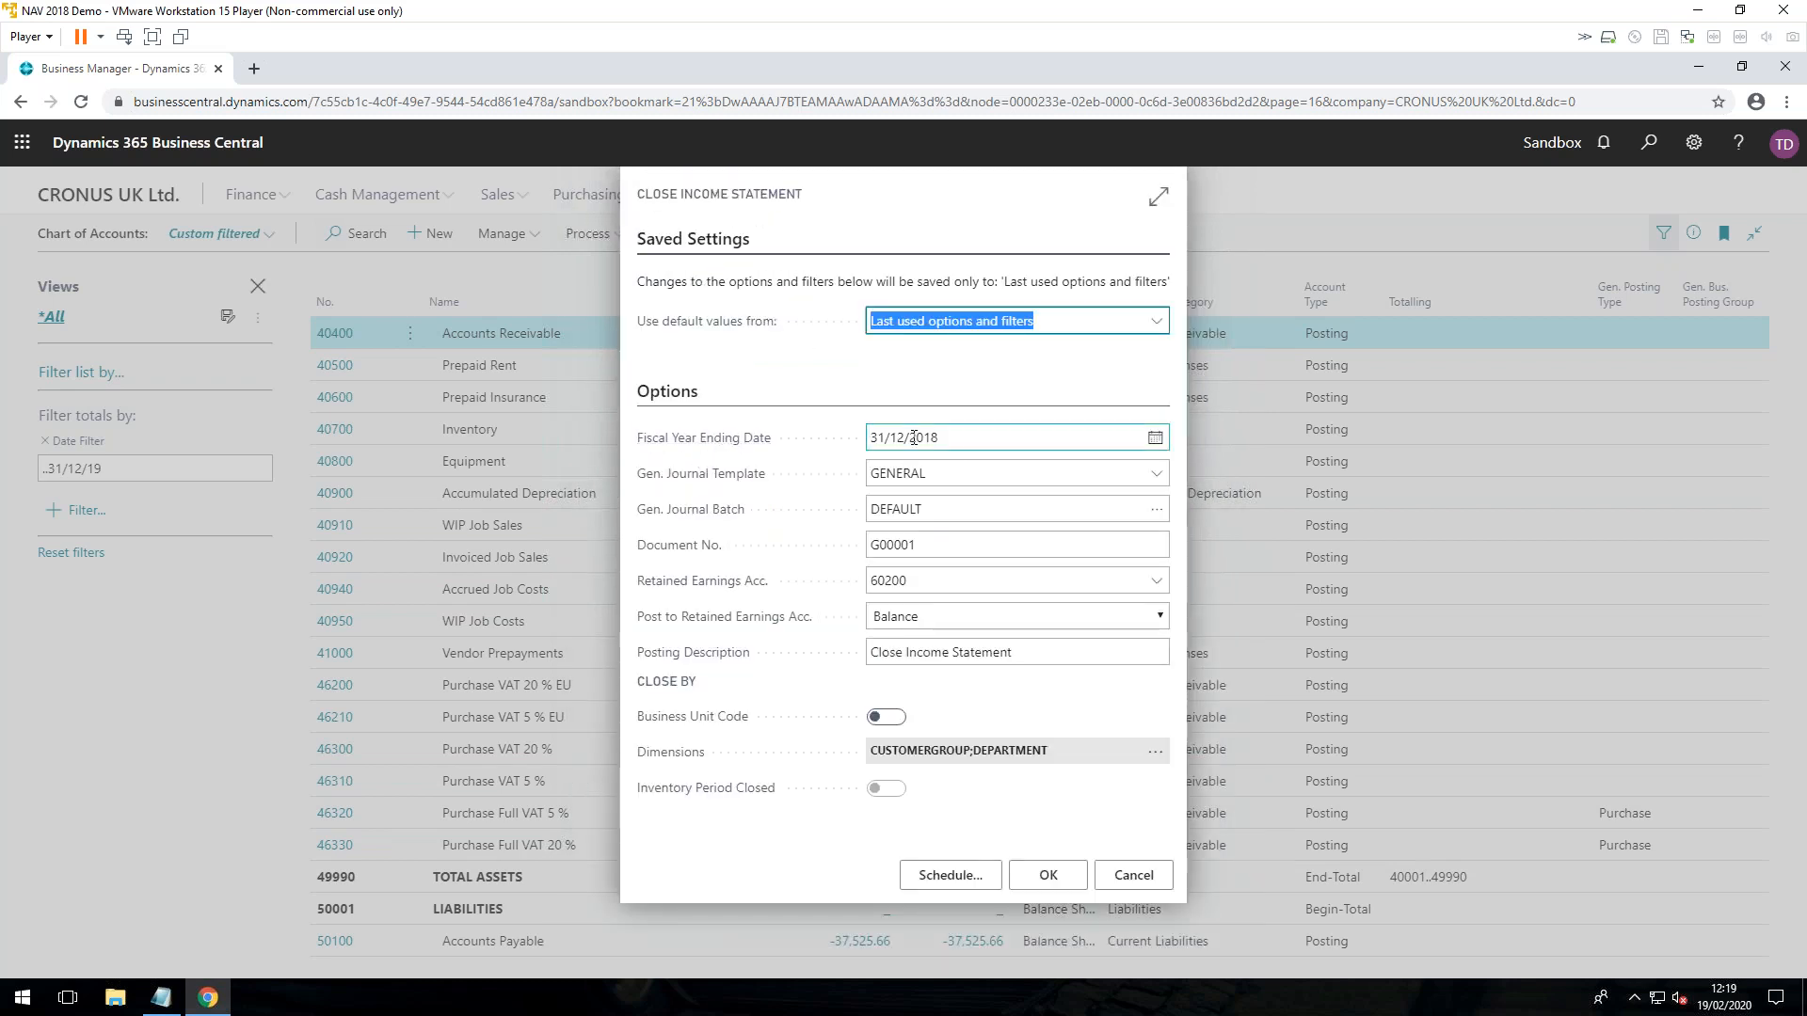
pyautogui.click(917, 545)
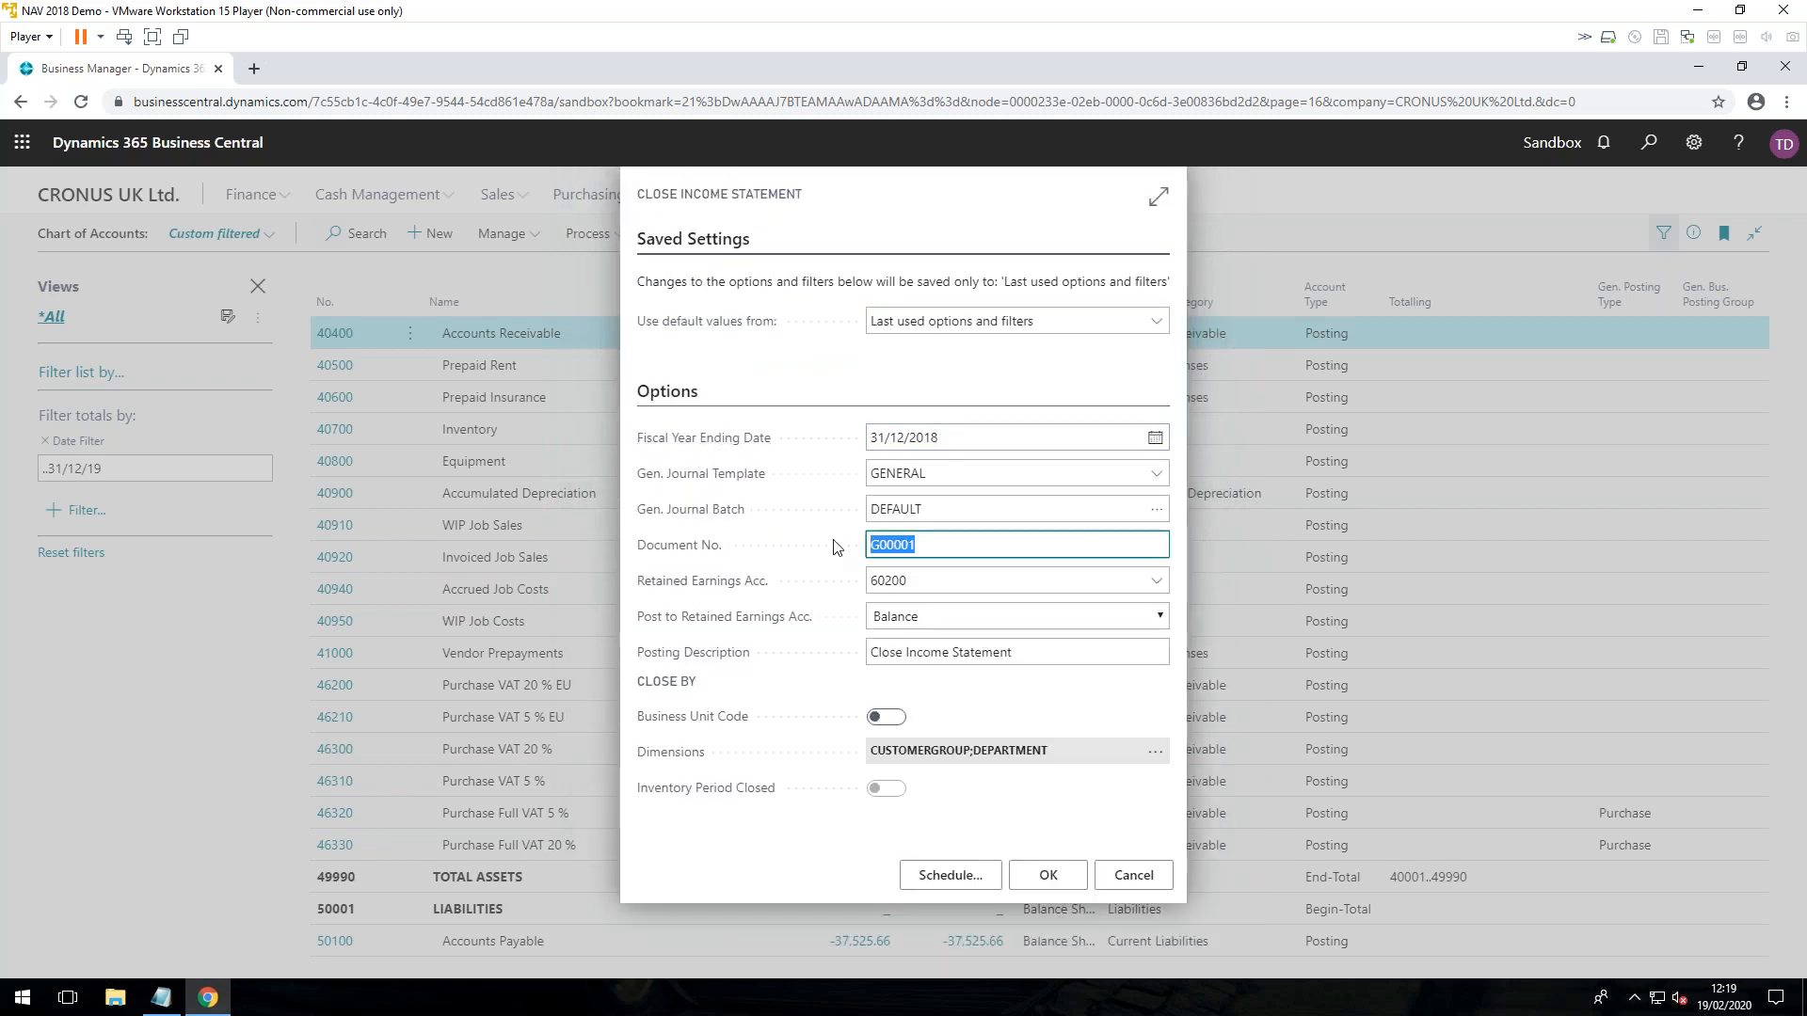
pyautogui.write('YE18')
pyautogui.click(1069, 878)
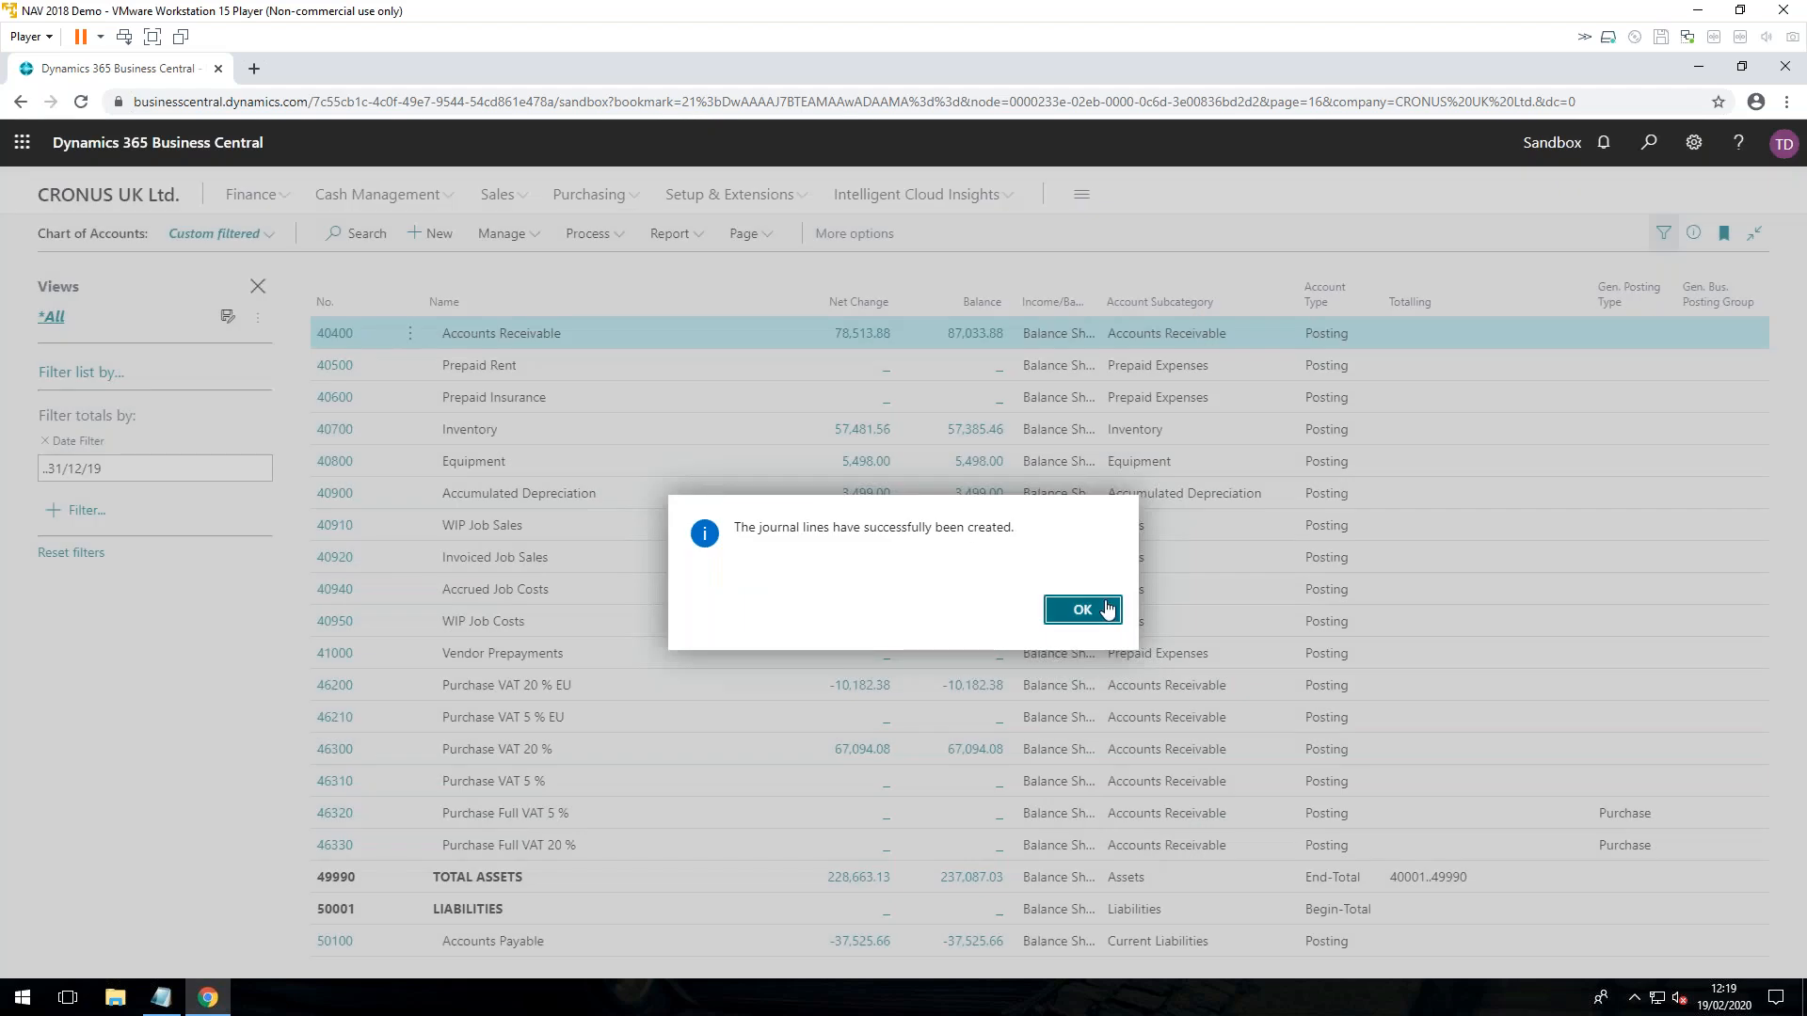
pyautogui.click(1107, 610)
# Step: Search for "gen jou" and open the General Journal with the newly created closing lines
pyautogui.hotkey('alt', 'q')
pyautogui.write('gen jou')
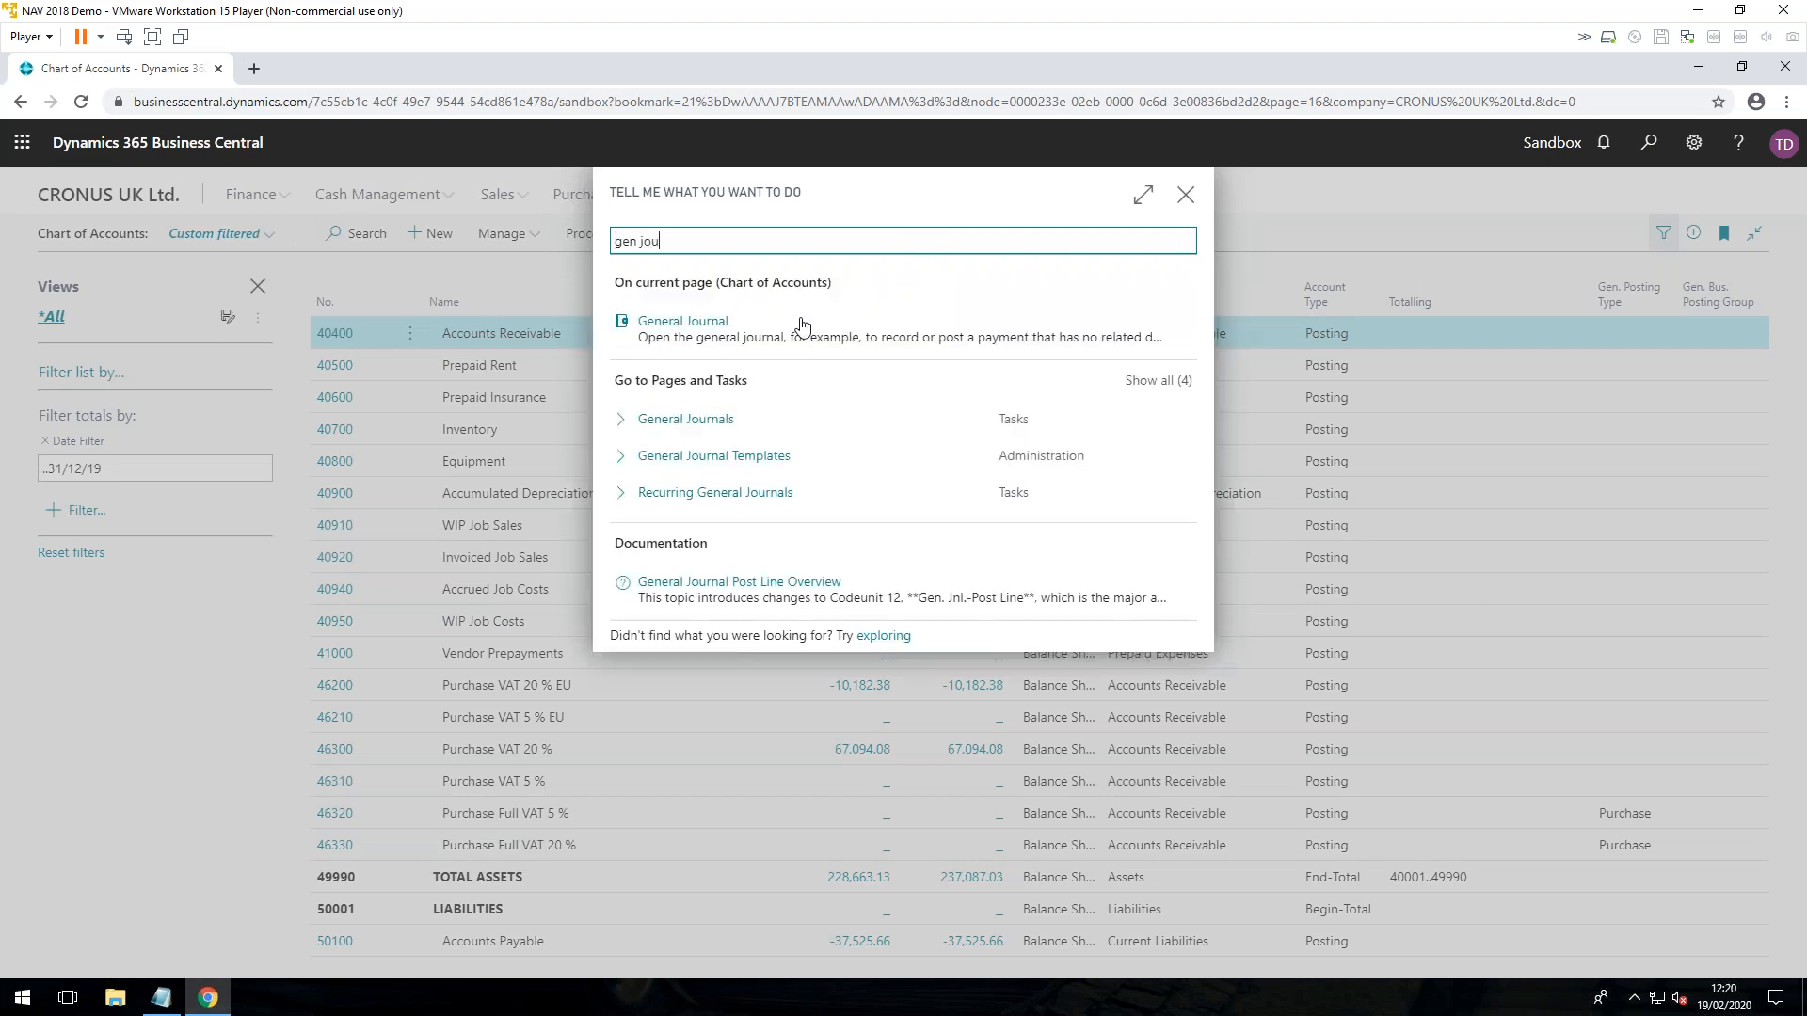
pyautogui.click(700, 330)
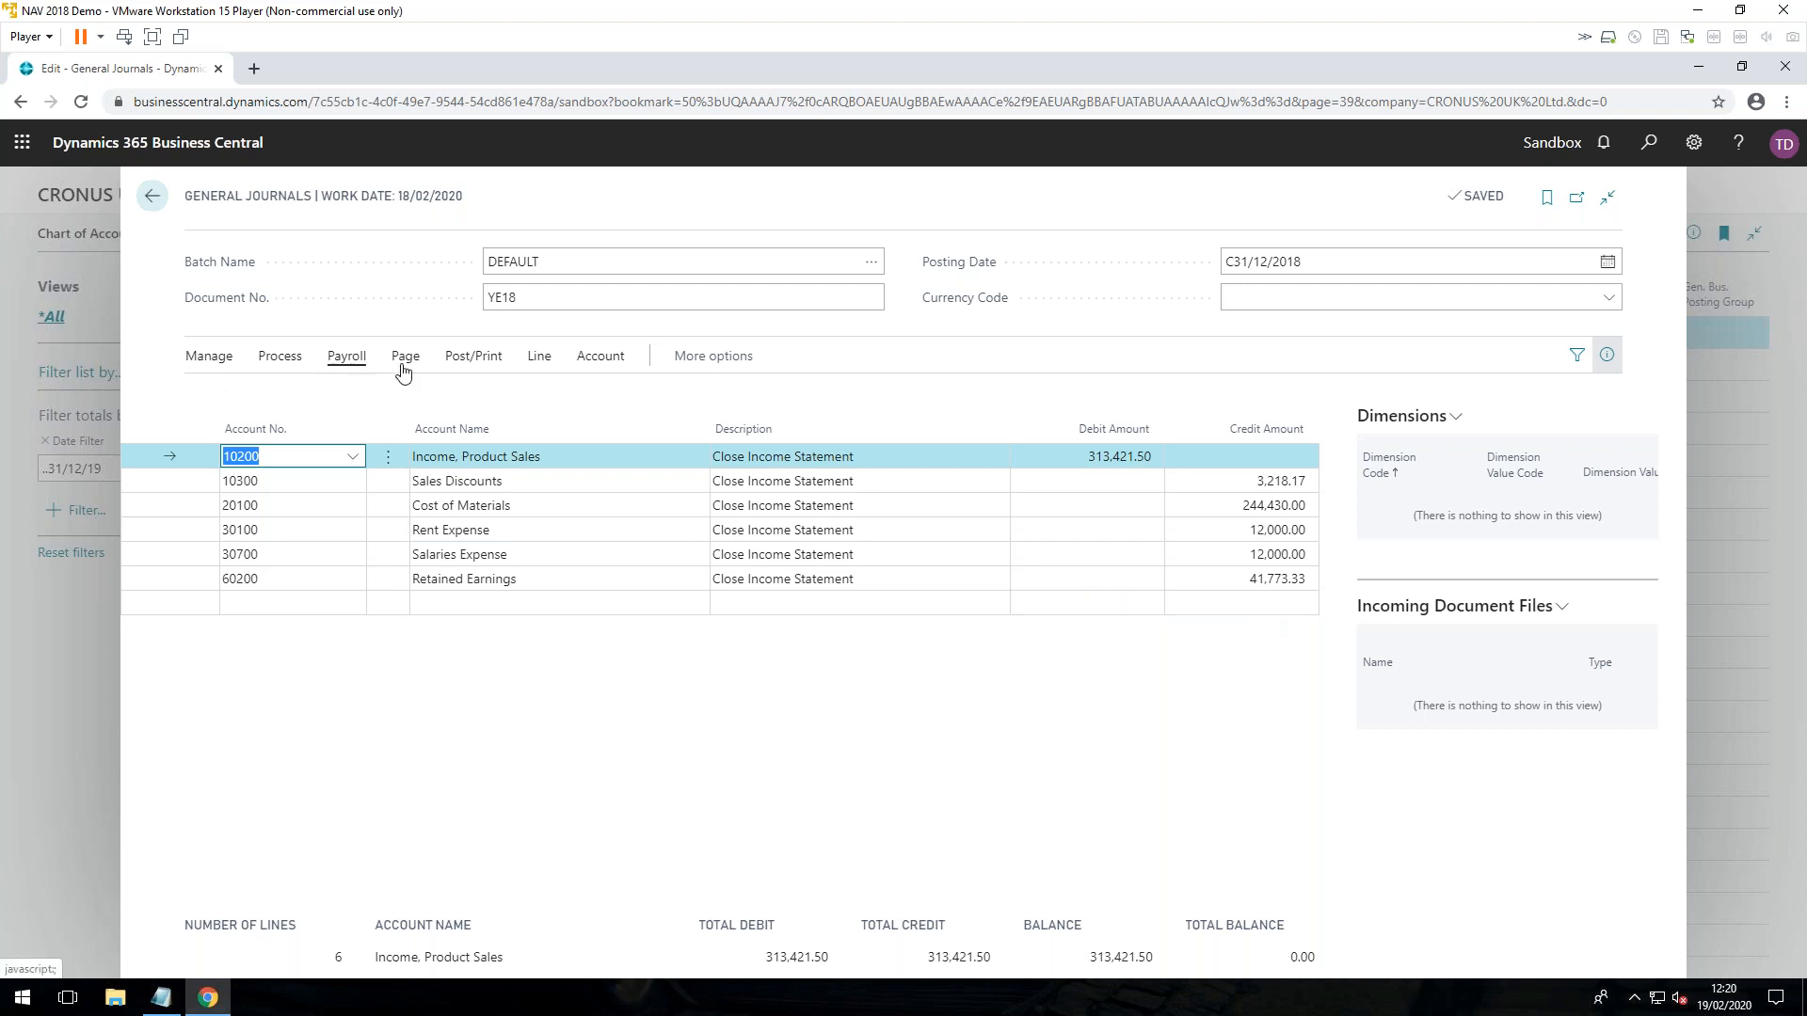
# Step: Try to post the YE18 closing lines in the DEFAULT general journal batch
pyautogui.click(470, 360)
pyautogui.click(226, 395)
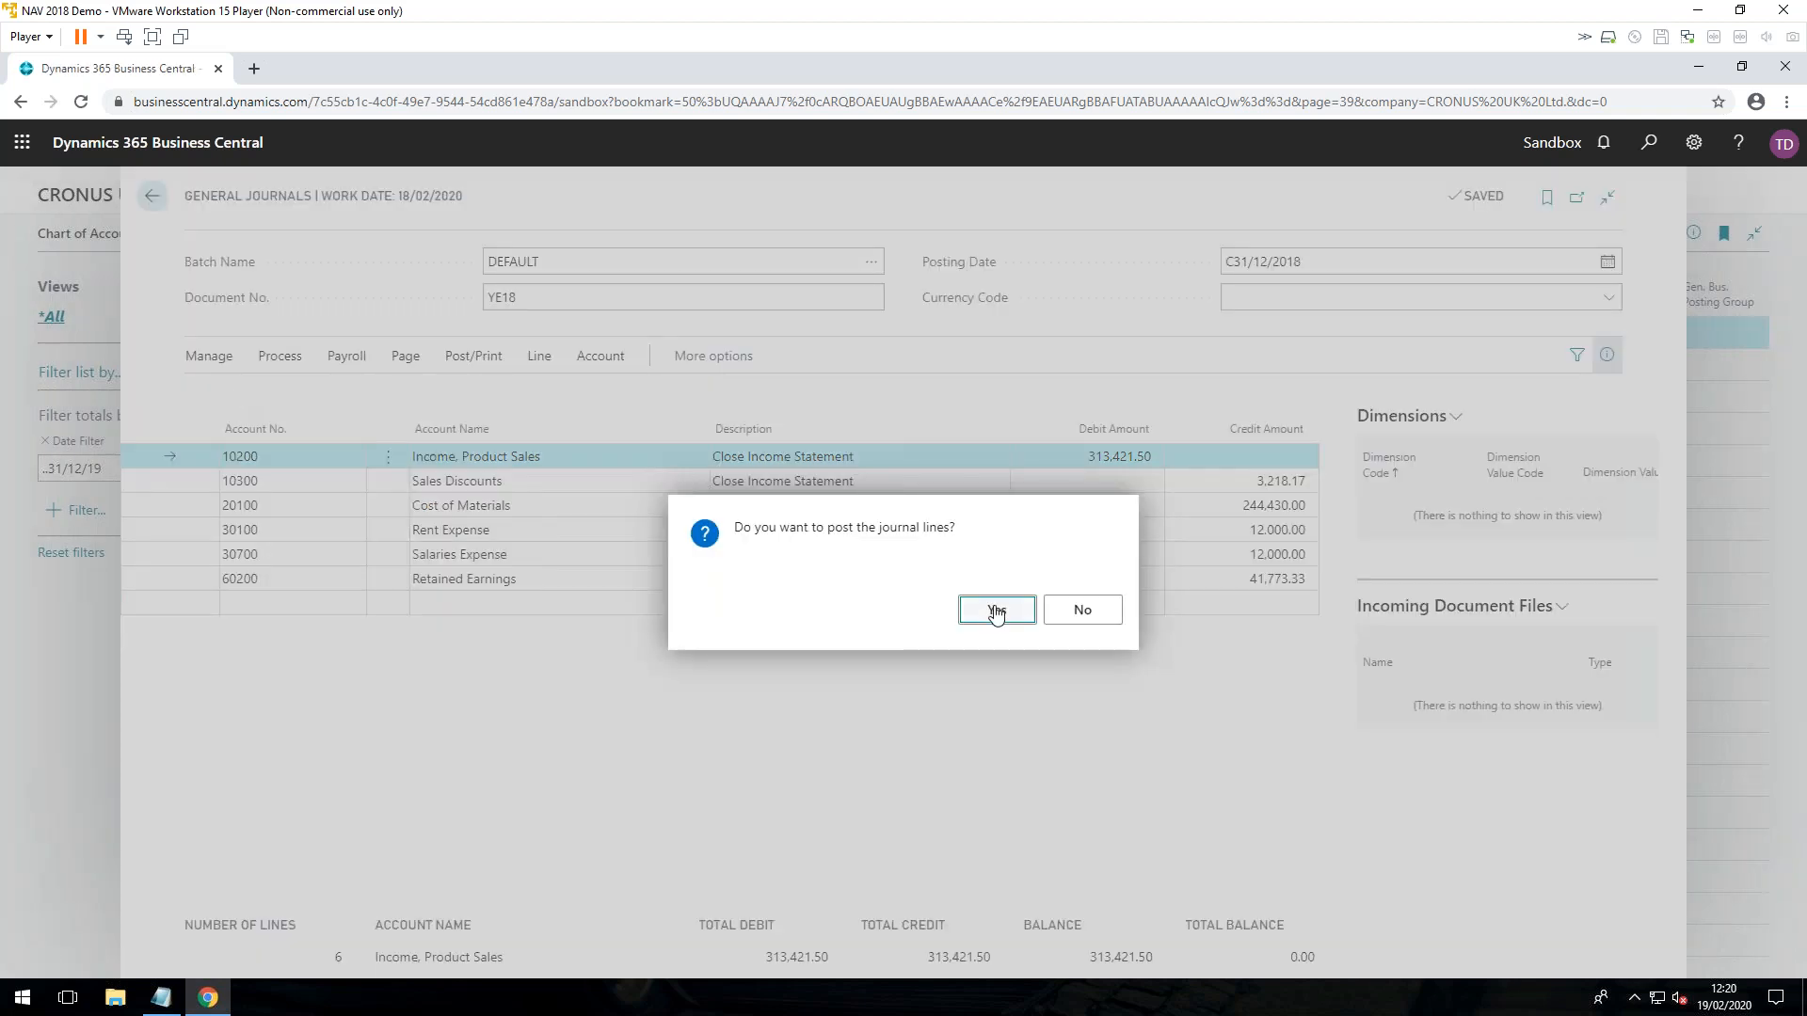
pyautogui.click(993, 609)
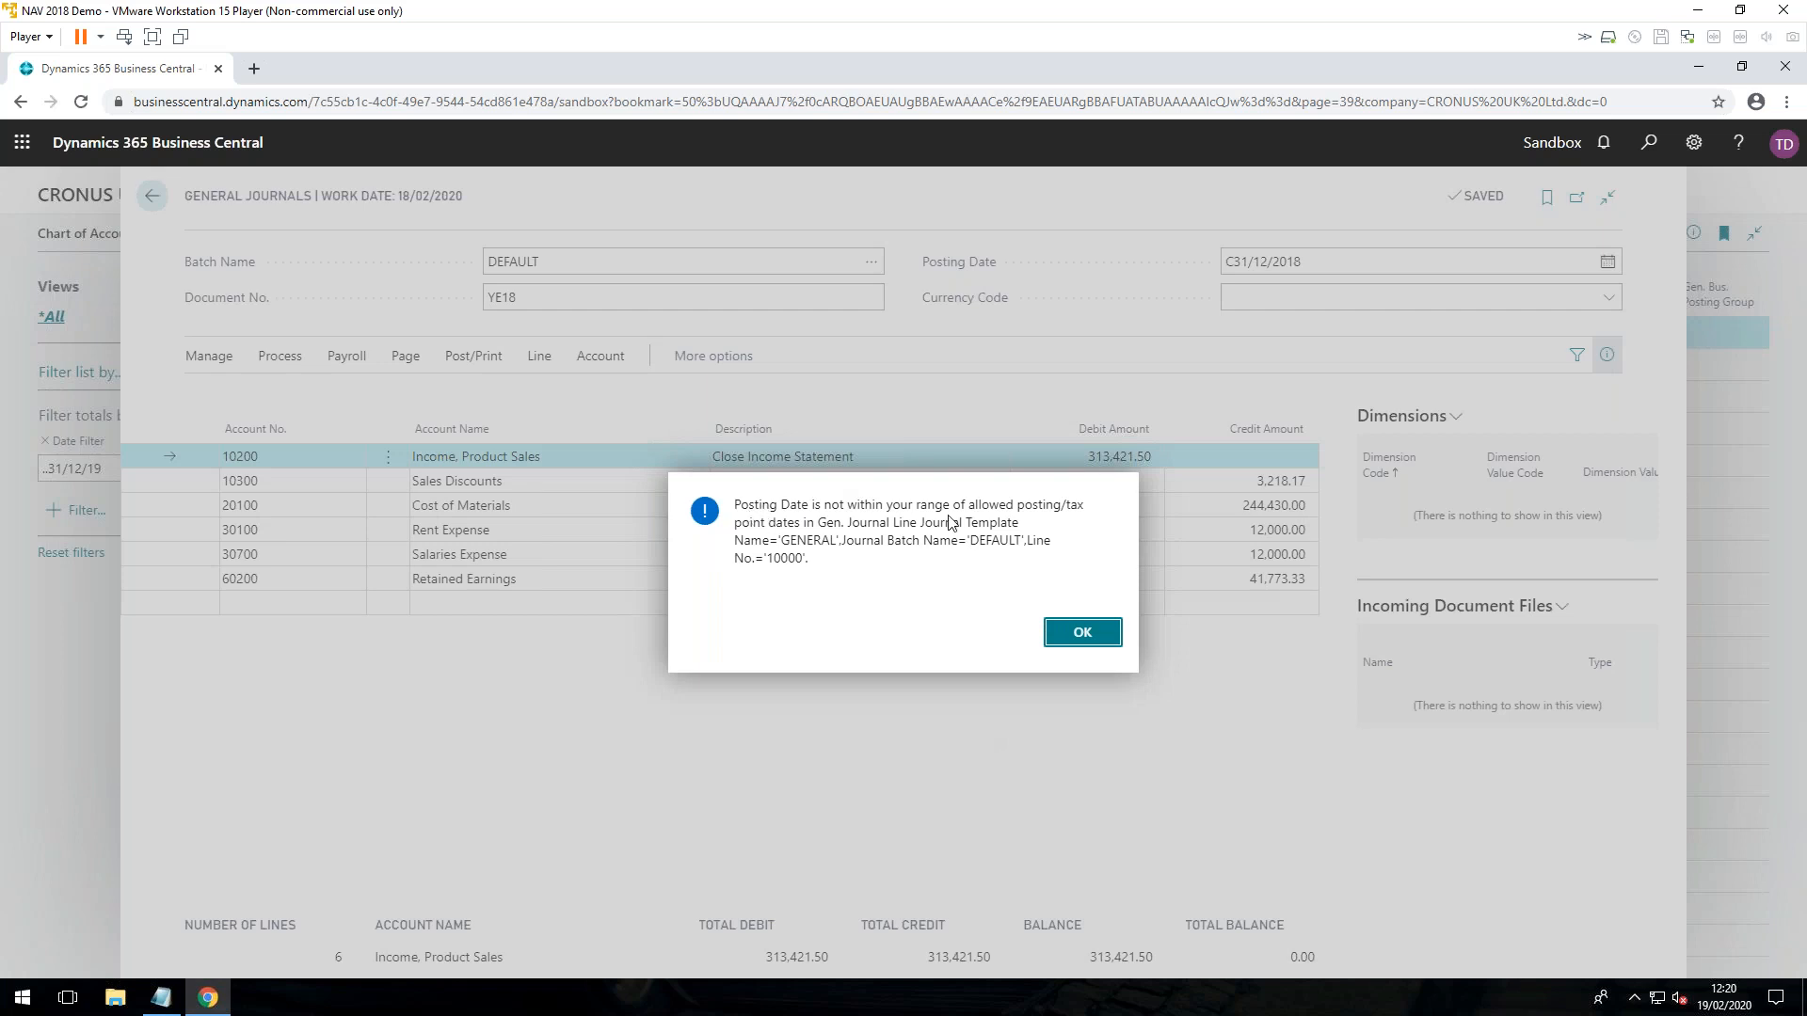
pyautogui.click(1082, 631)
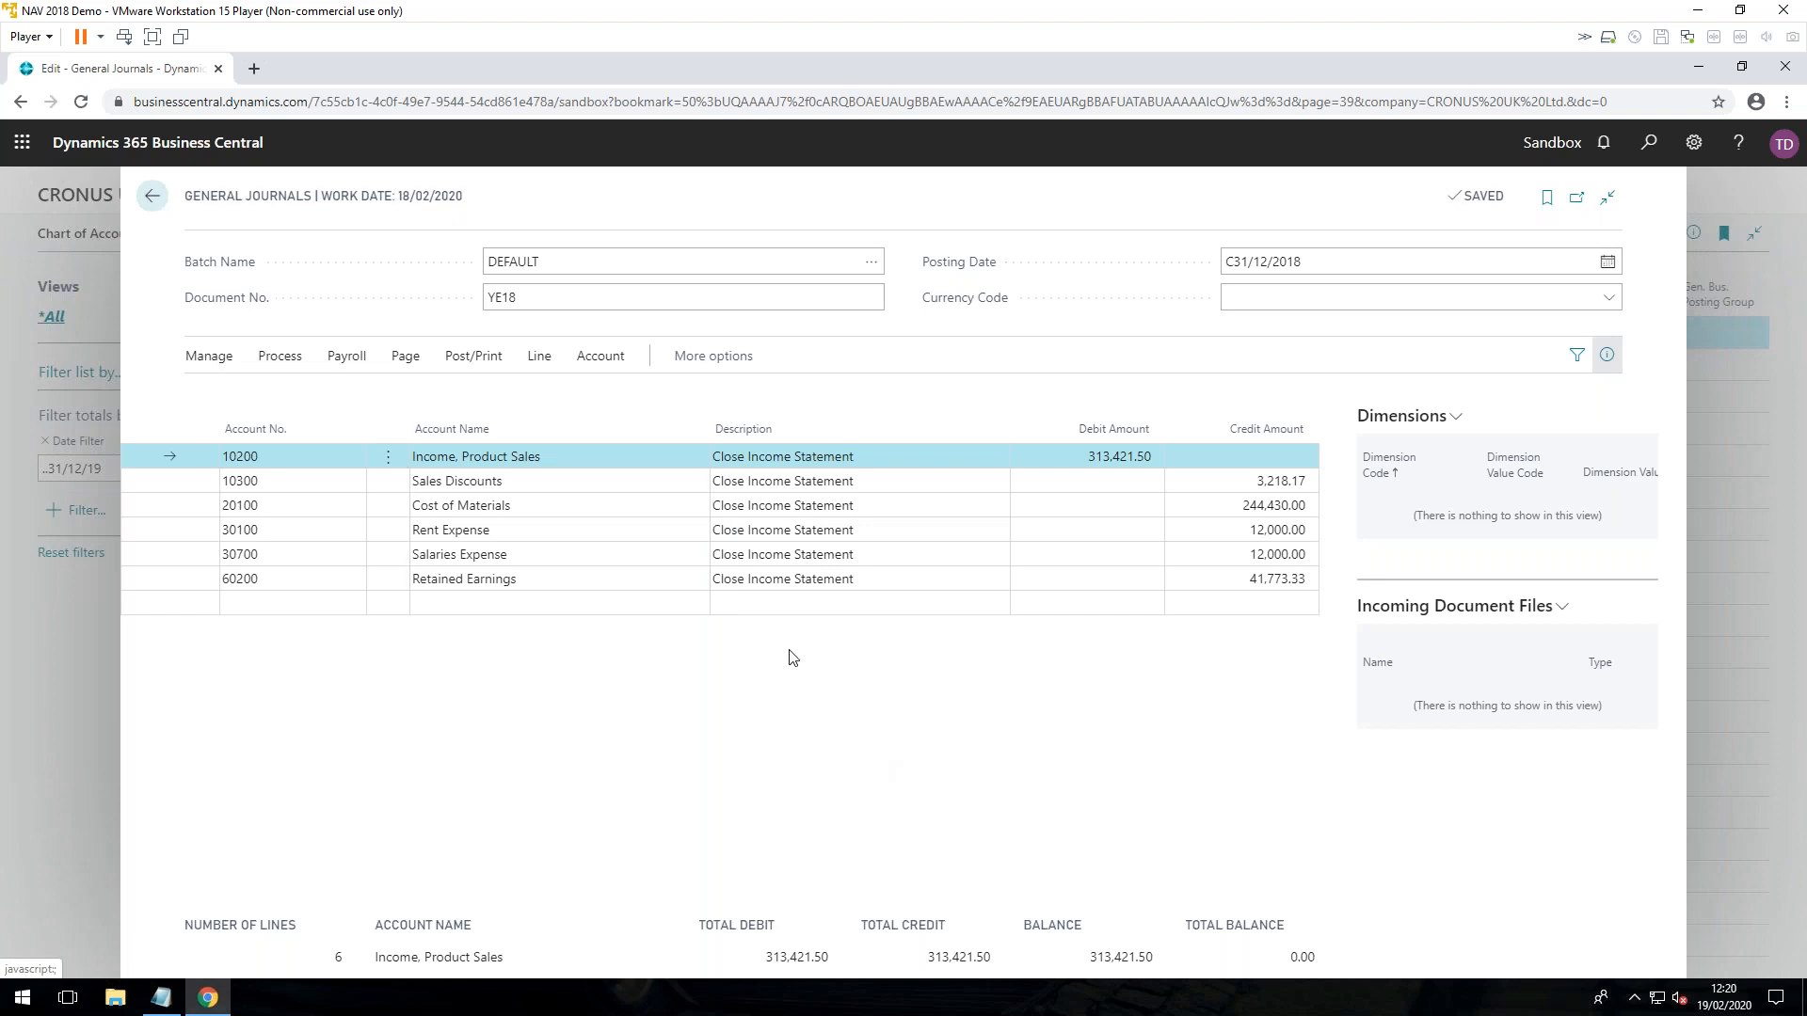
# Step: In User Setup, set Allow Posting From to 01/01/2018 for the user listed below DEMOADMIN, and return to the journal
pyautogui.click(1647, 142)
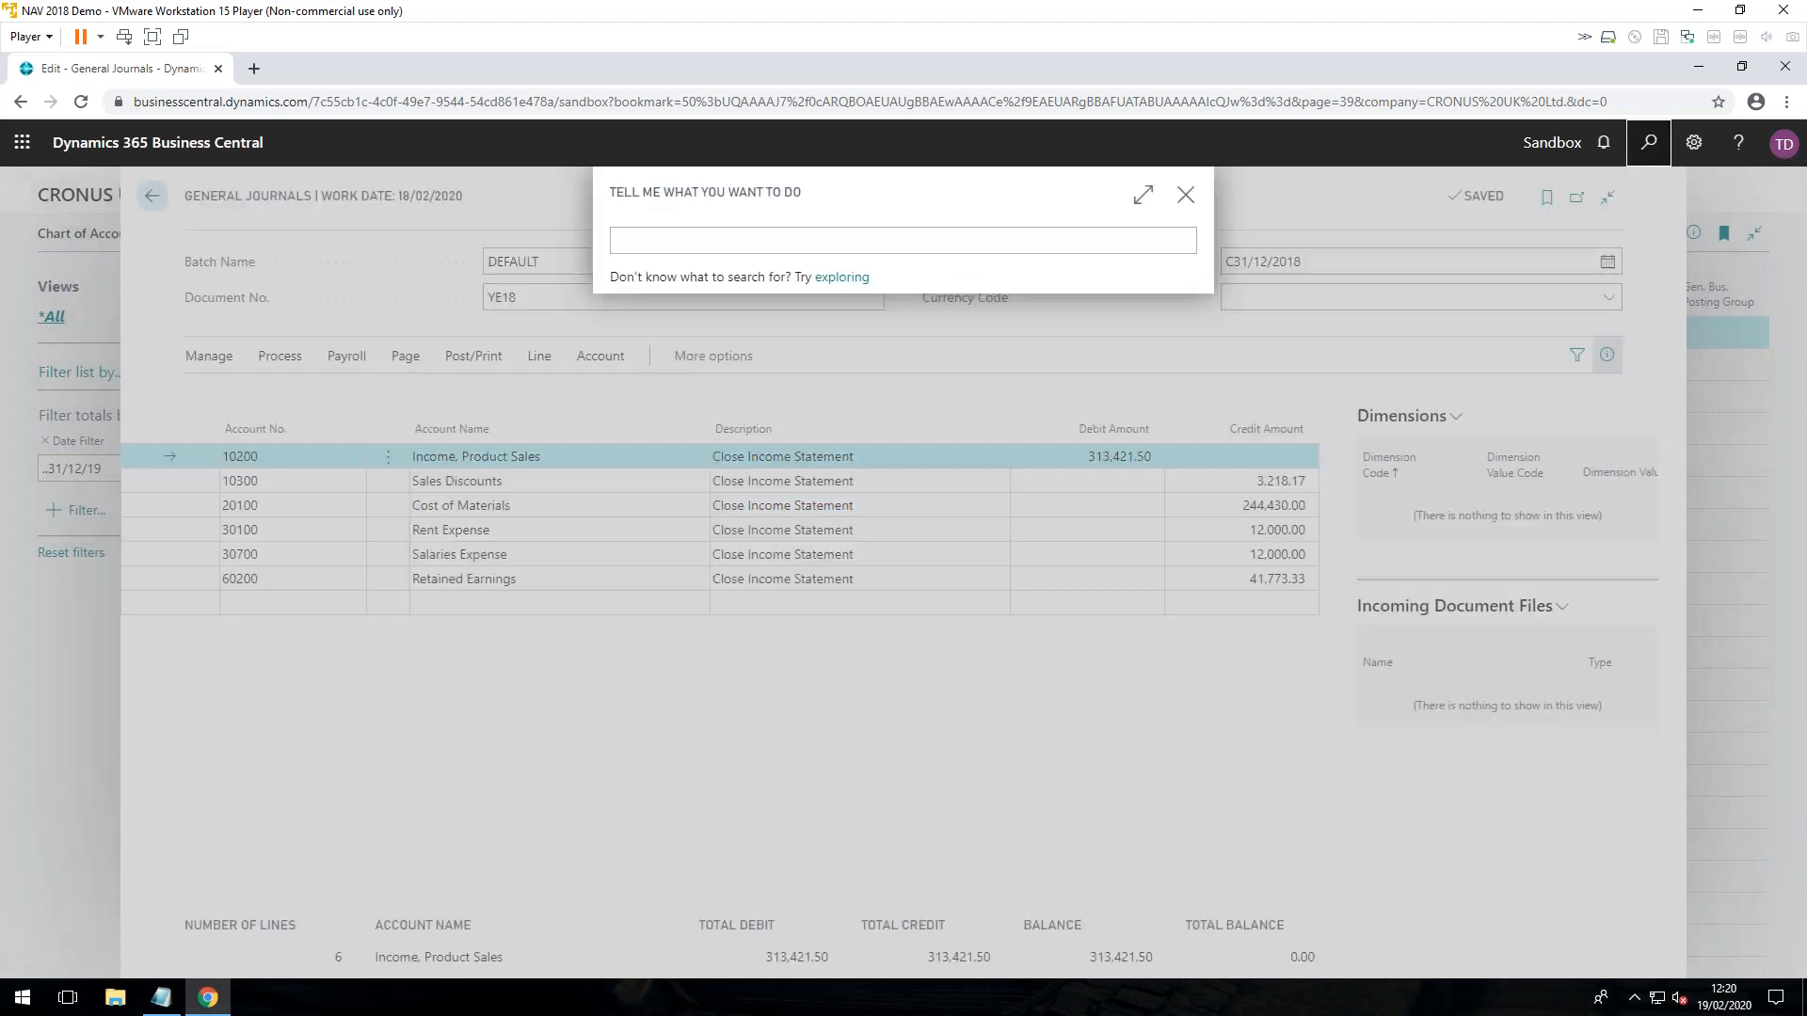
pyautogui.write('user set')
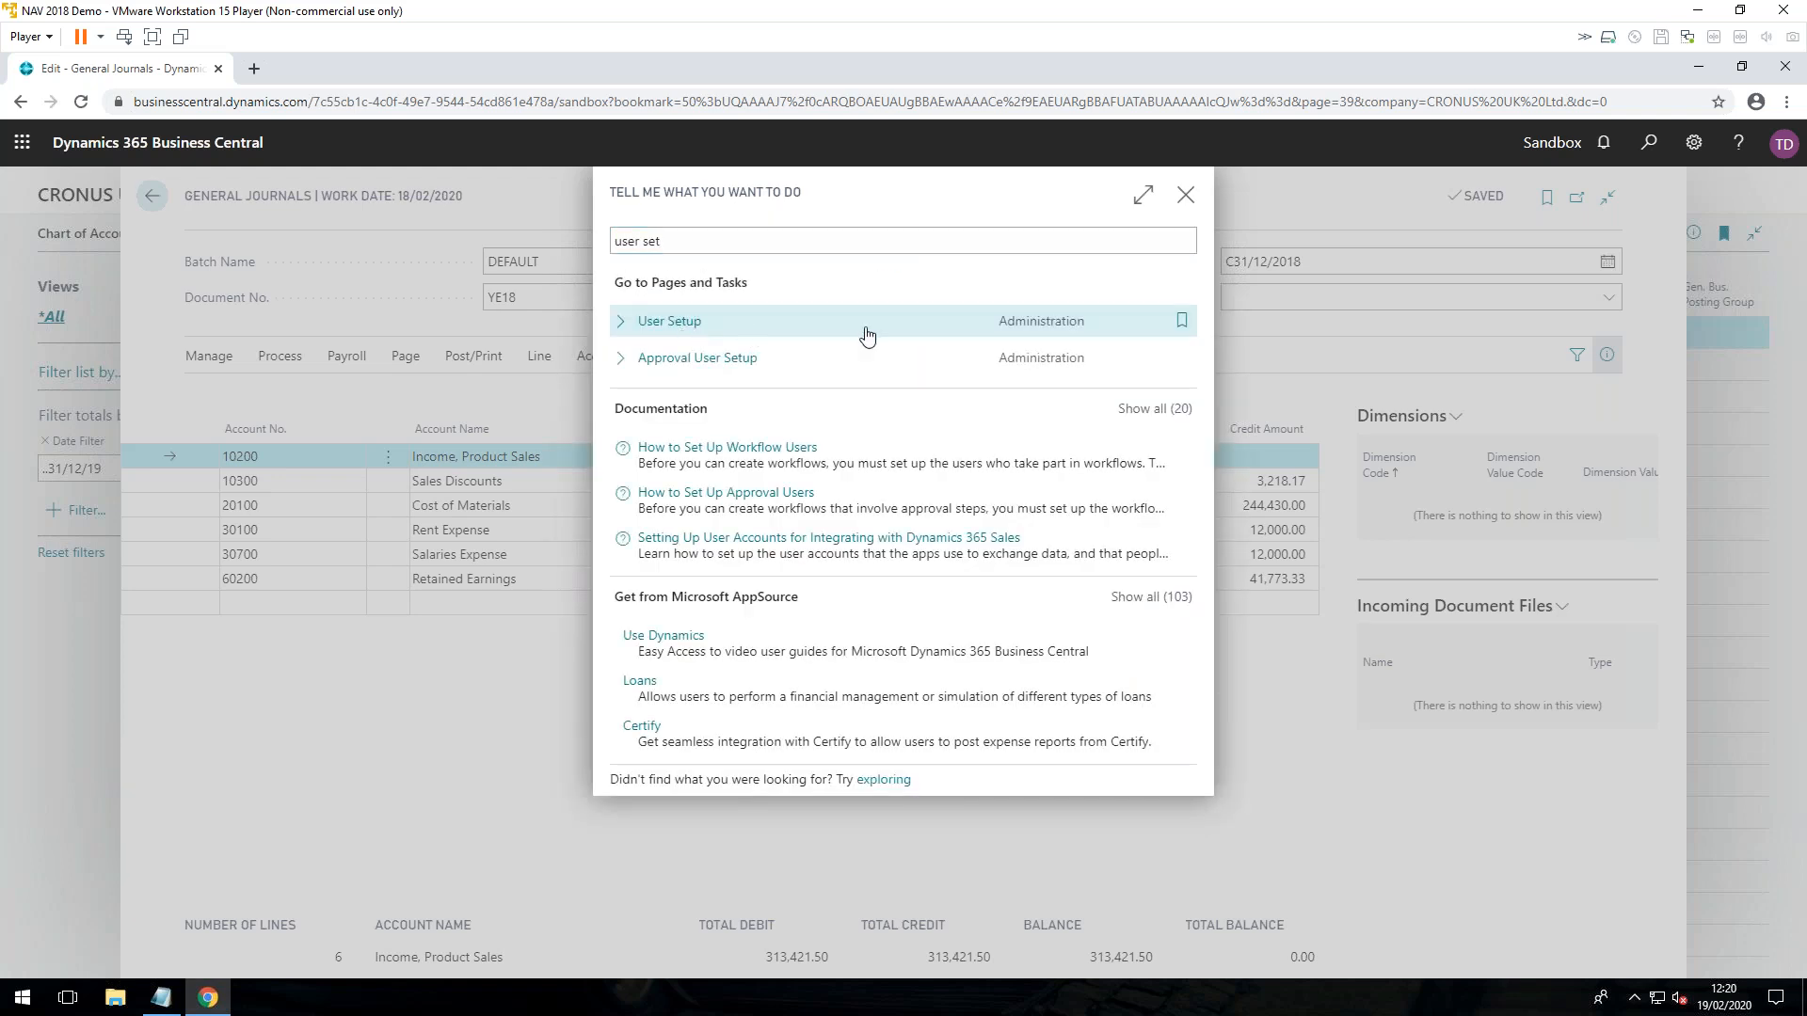
pyautogui.click(864, 325)
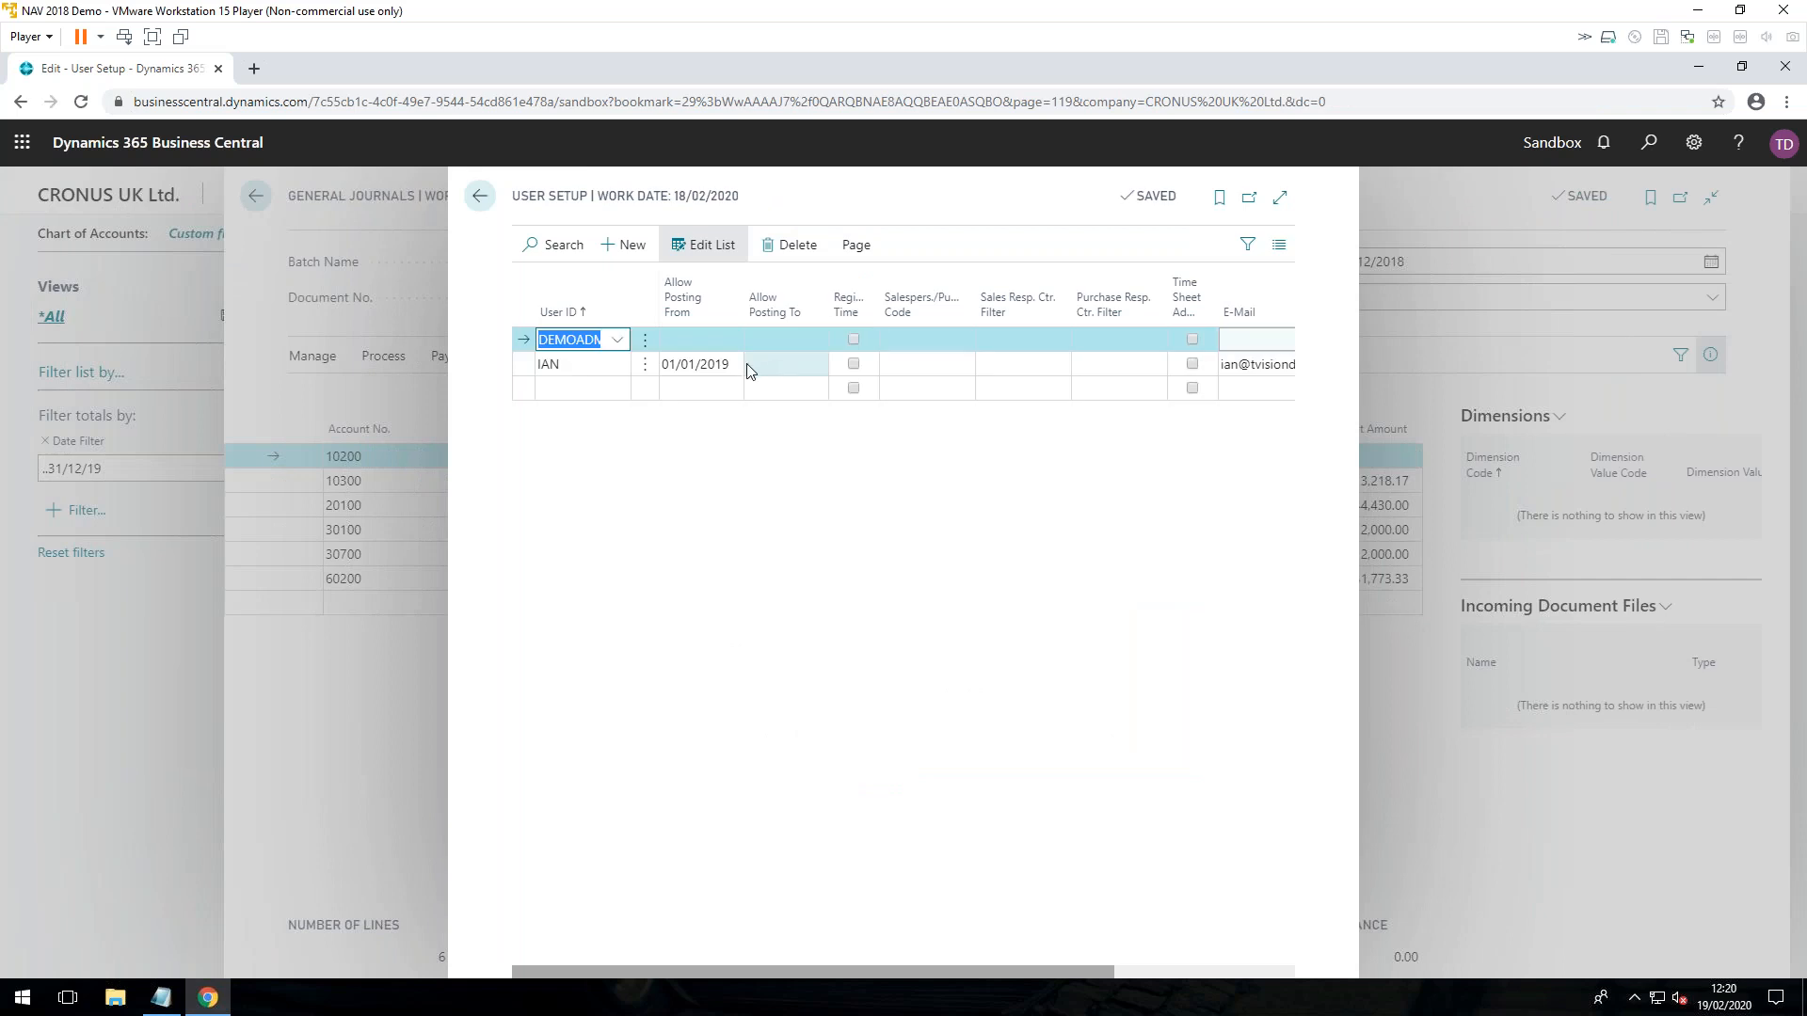
pyautogui.click(727, 369)
pyautogui.click(728, 367)
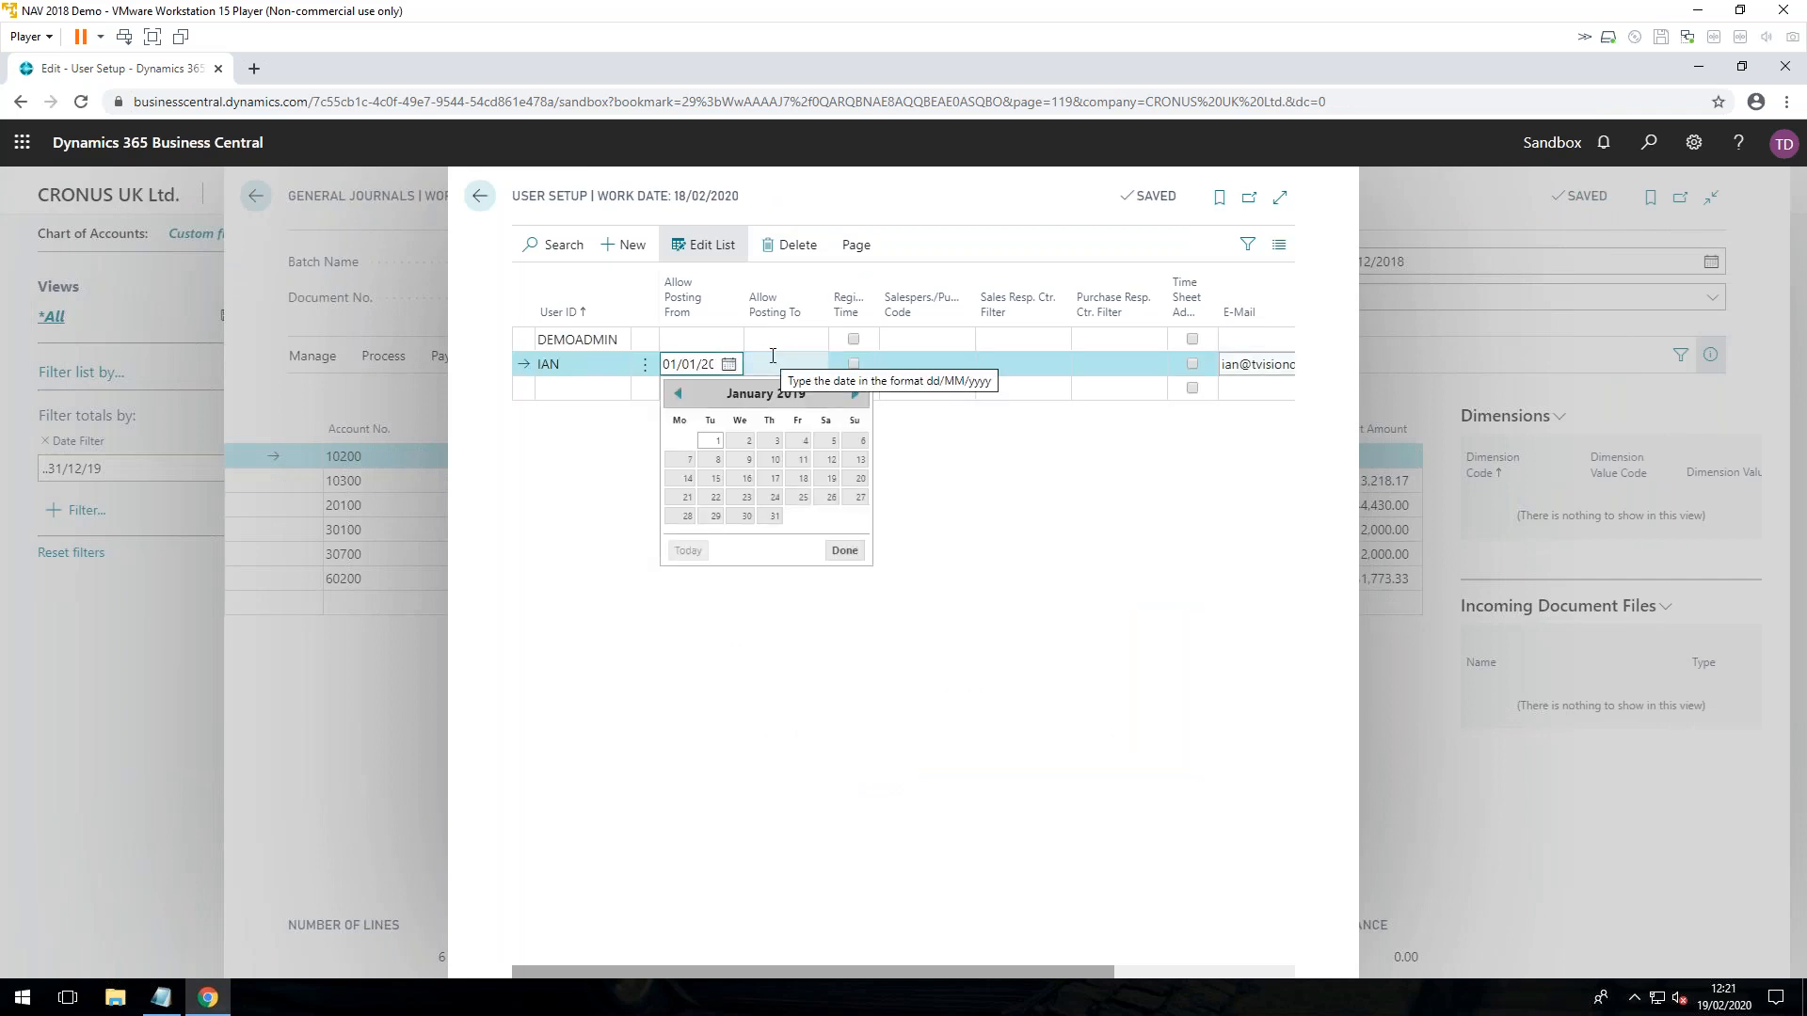
pyautogui.write('18')
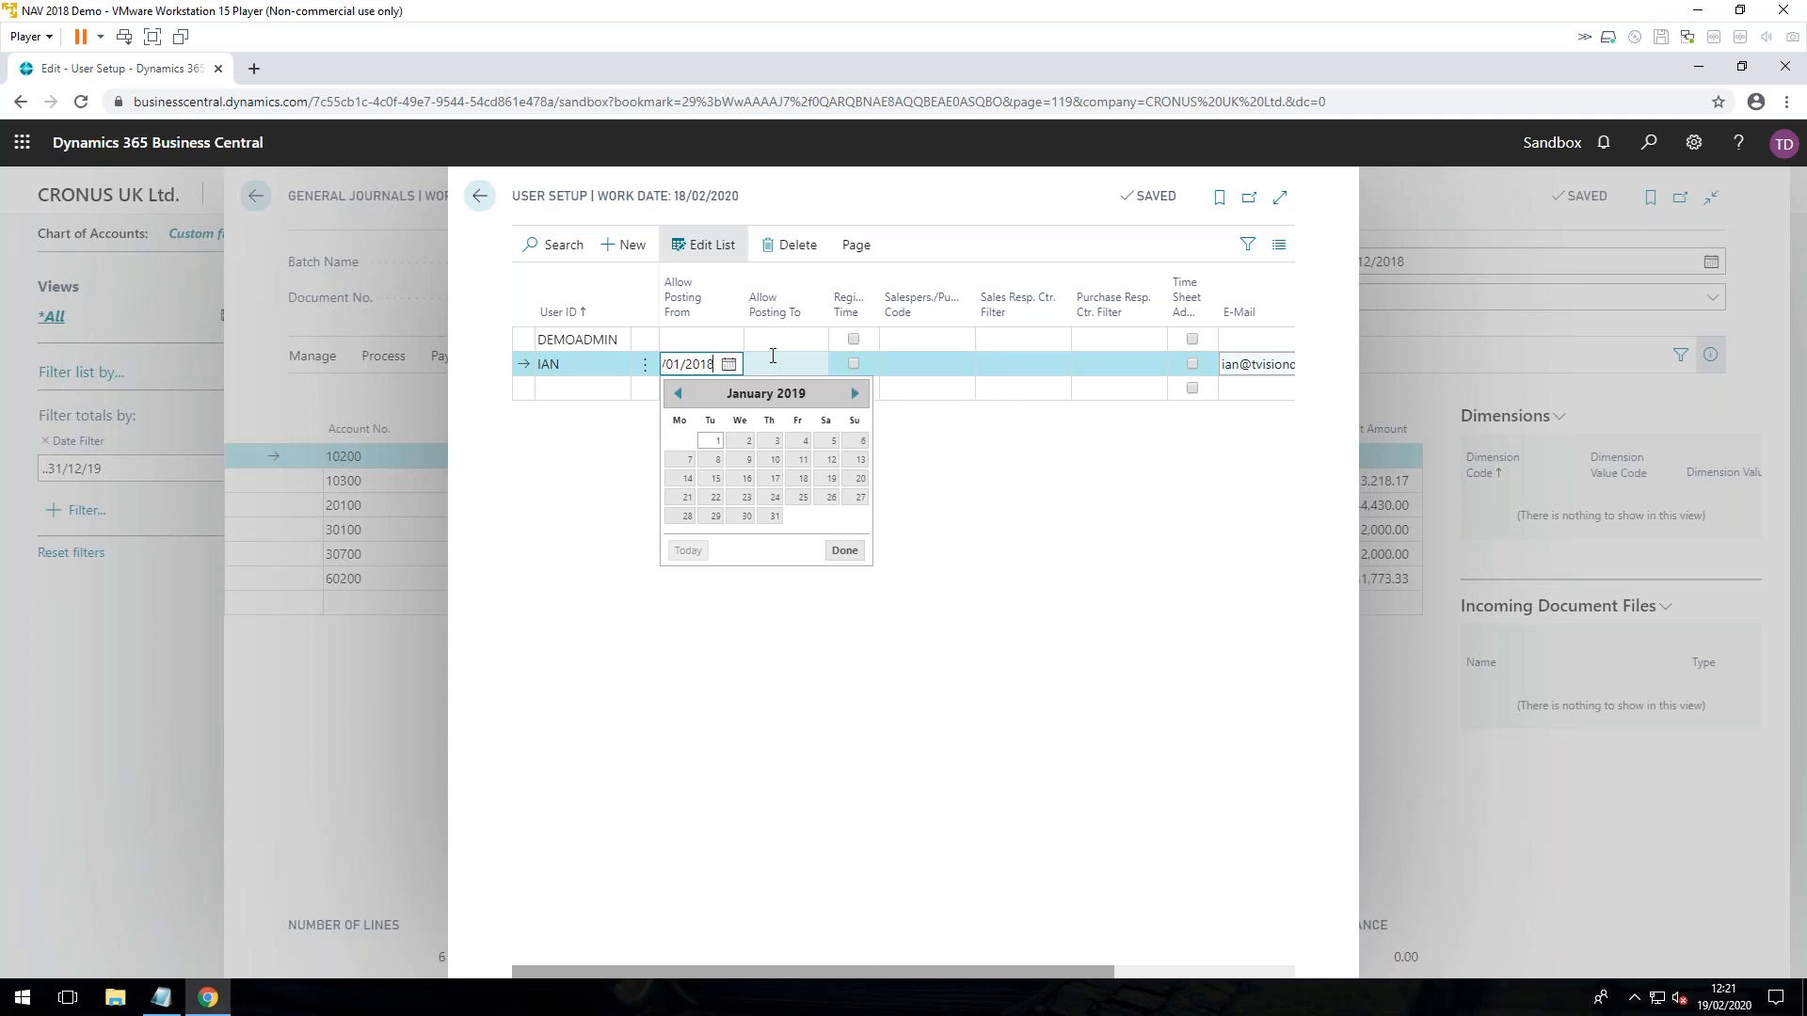
pyautogui.click(794, 363)
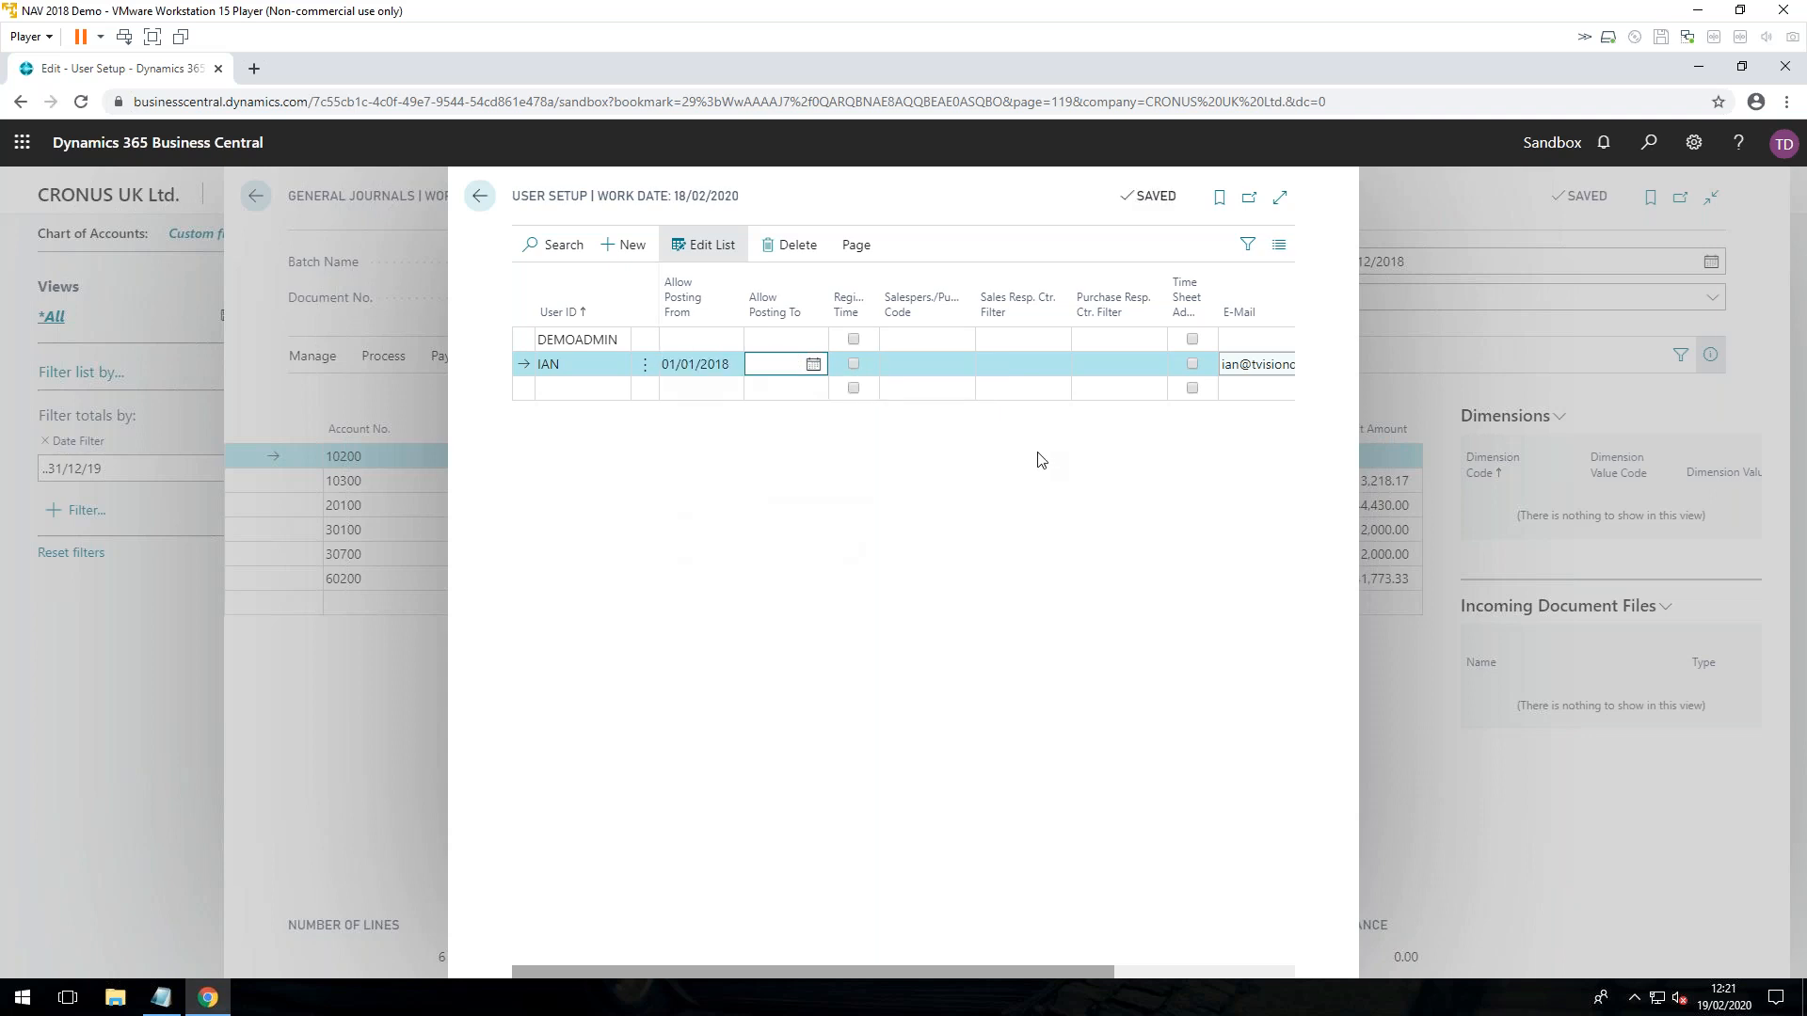
pyautogui.click(479, 196)
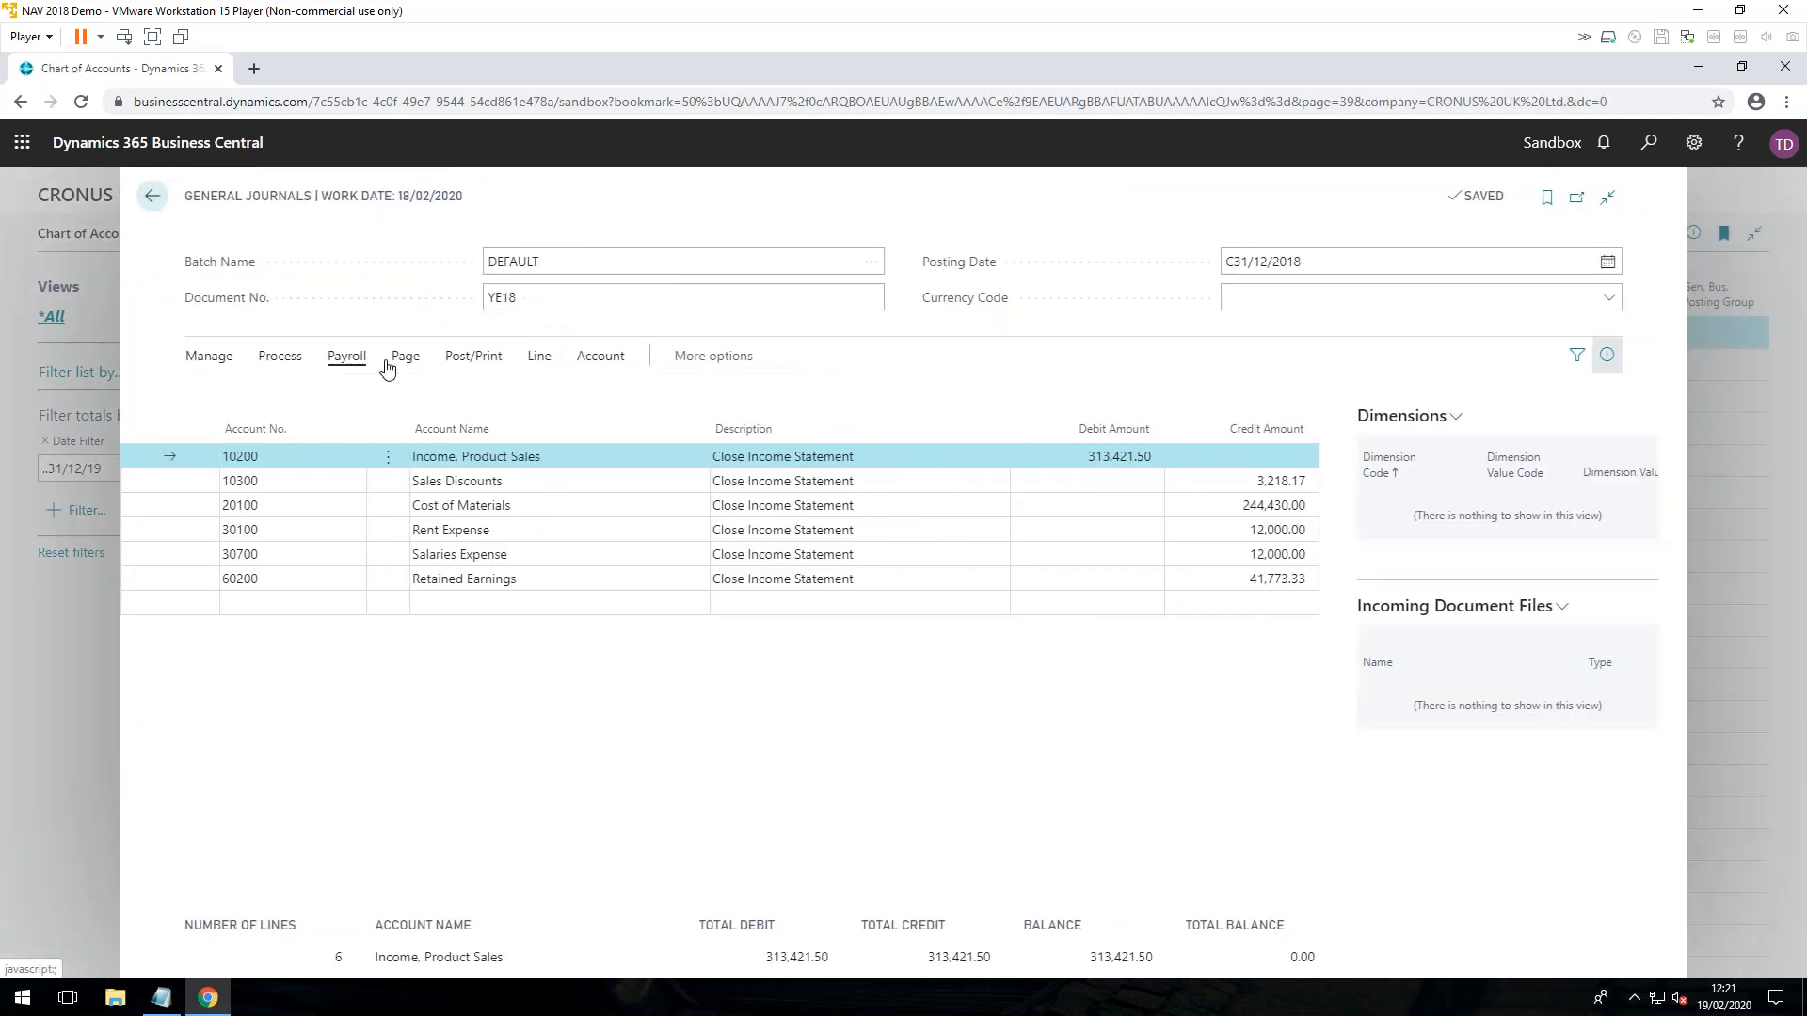
# Step: Try again to post the YE18 journal lines with the changed user posting date, and leave the General Journal
pyautogui.click(465, 361)
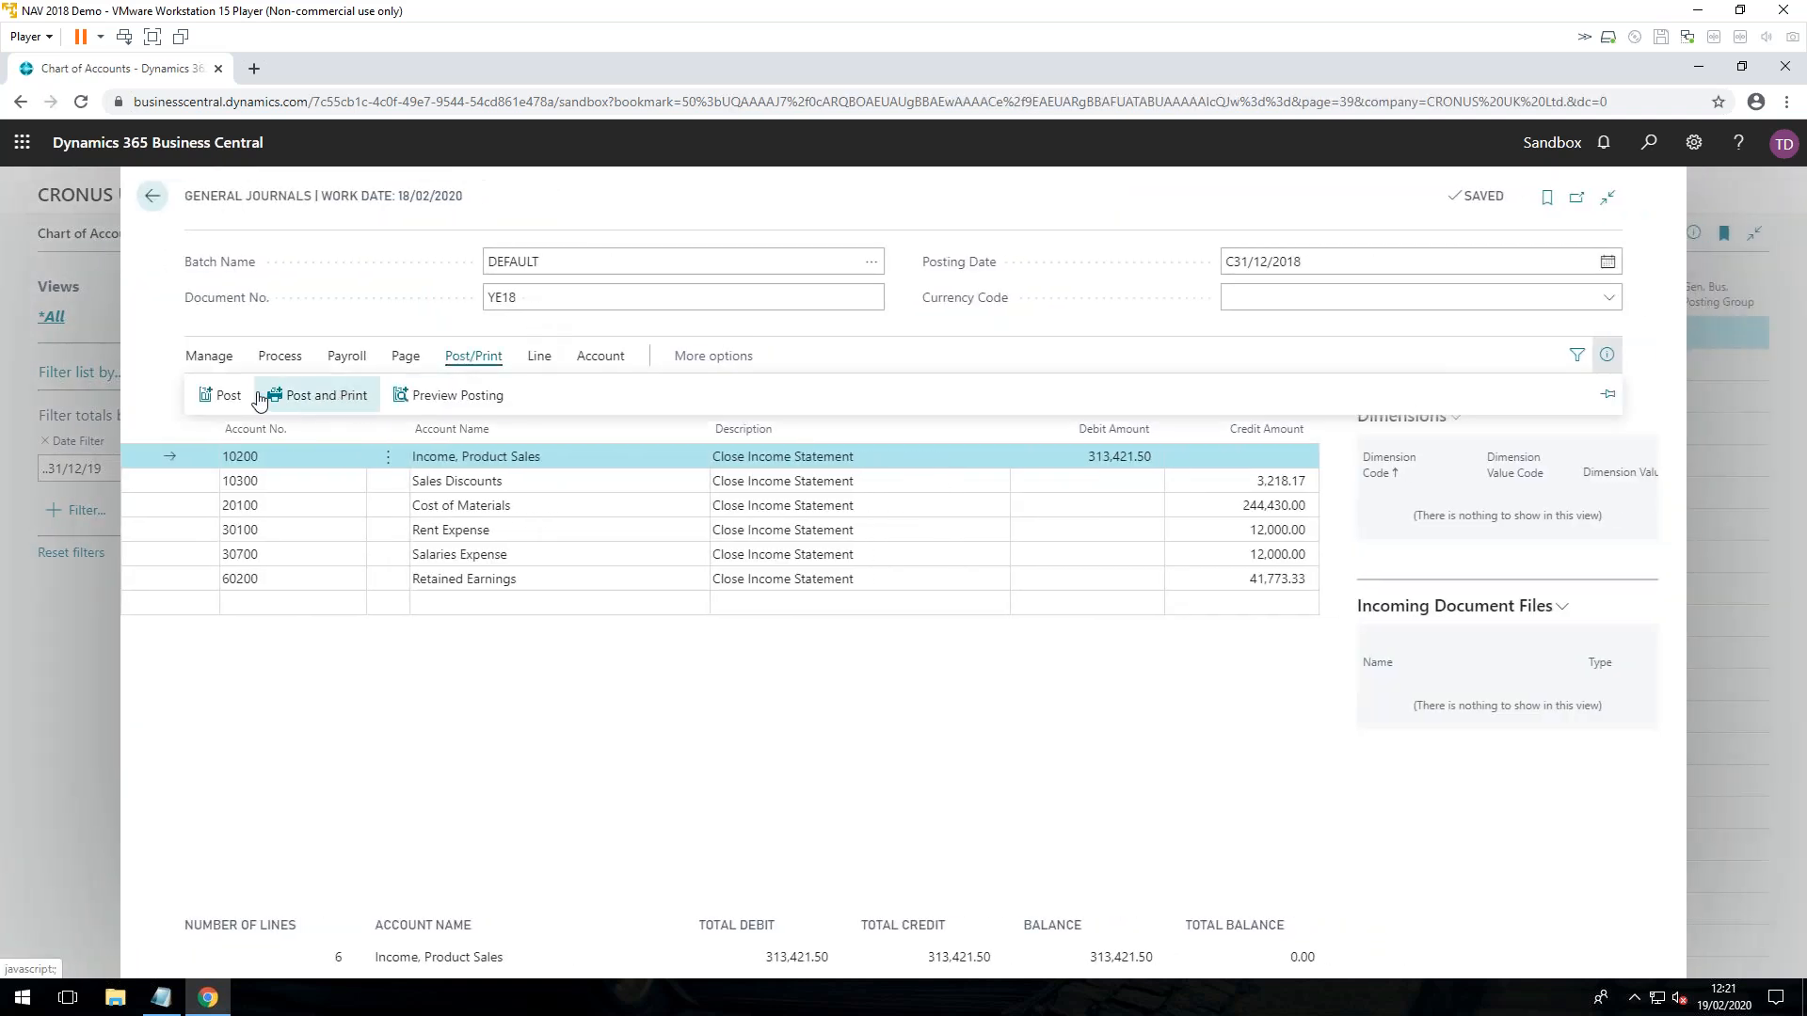
pyautogui.click(224, 395)
pyautogui.click(993, 611)
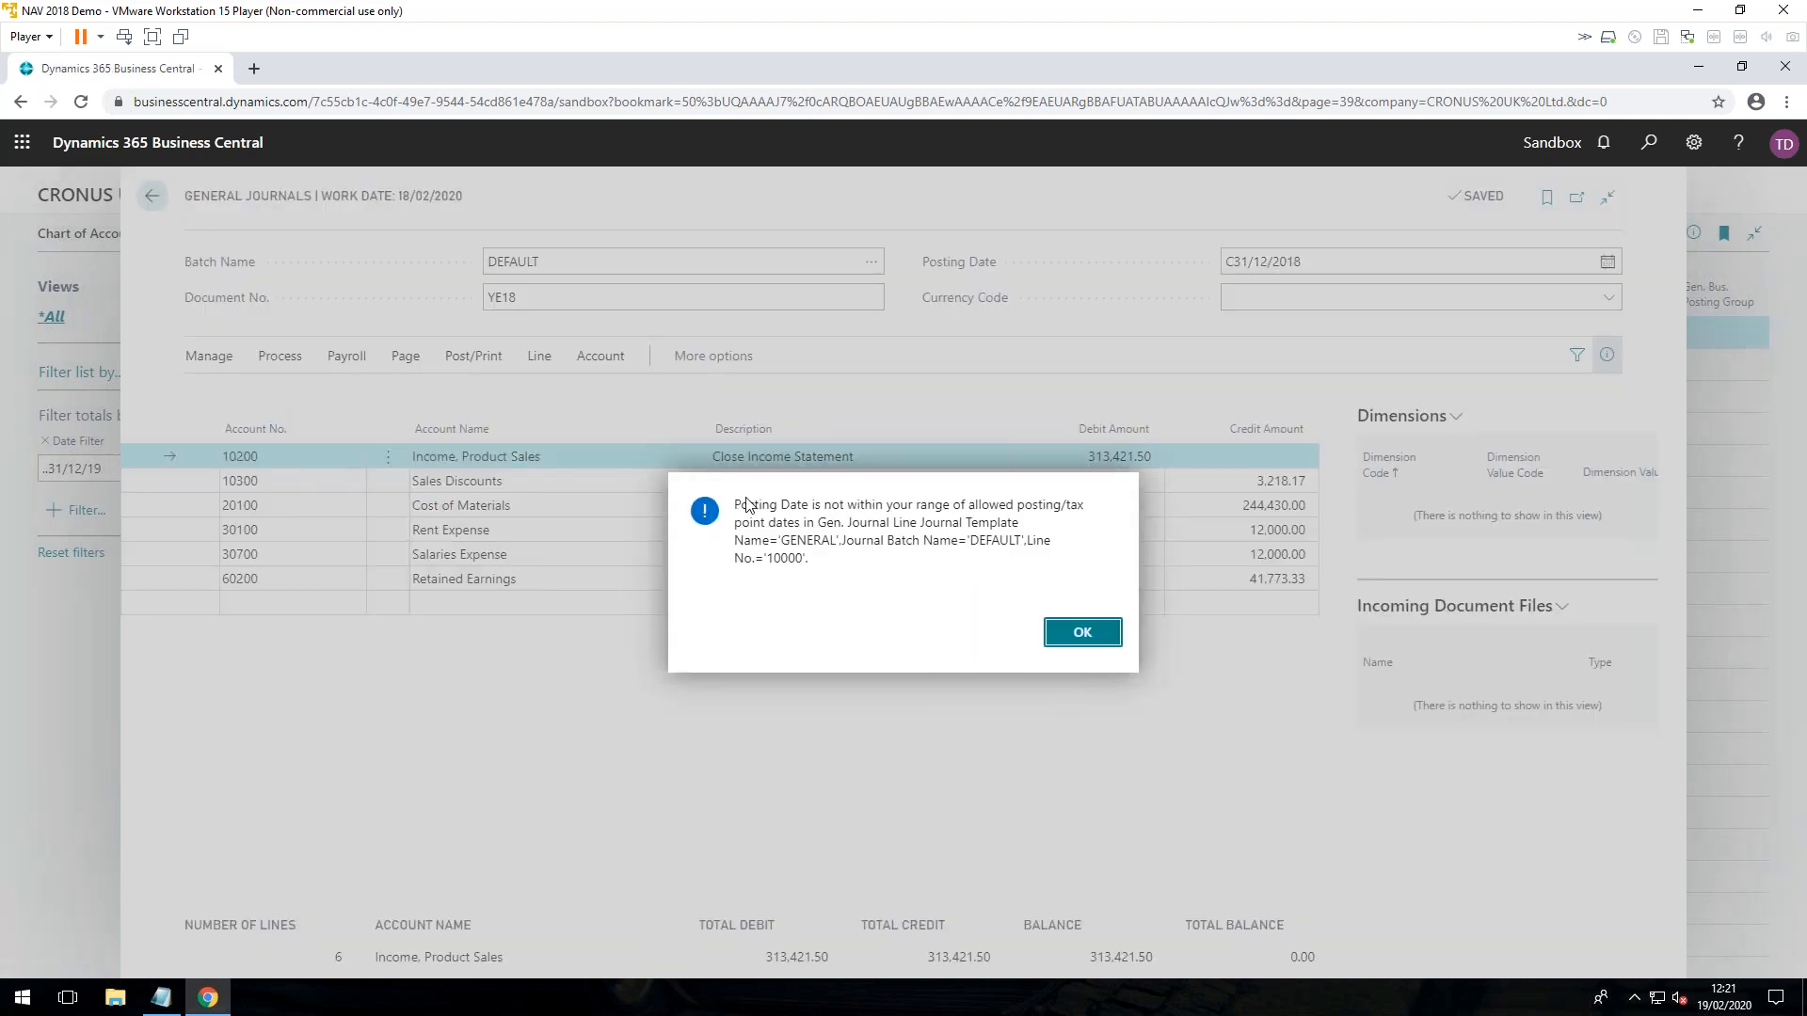
pyautogui.click(1089, 632)
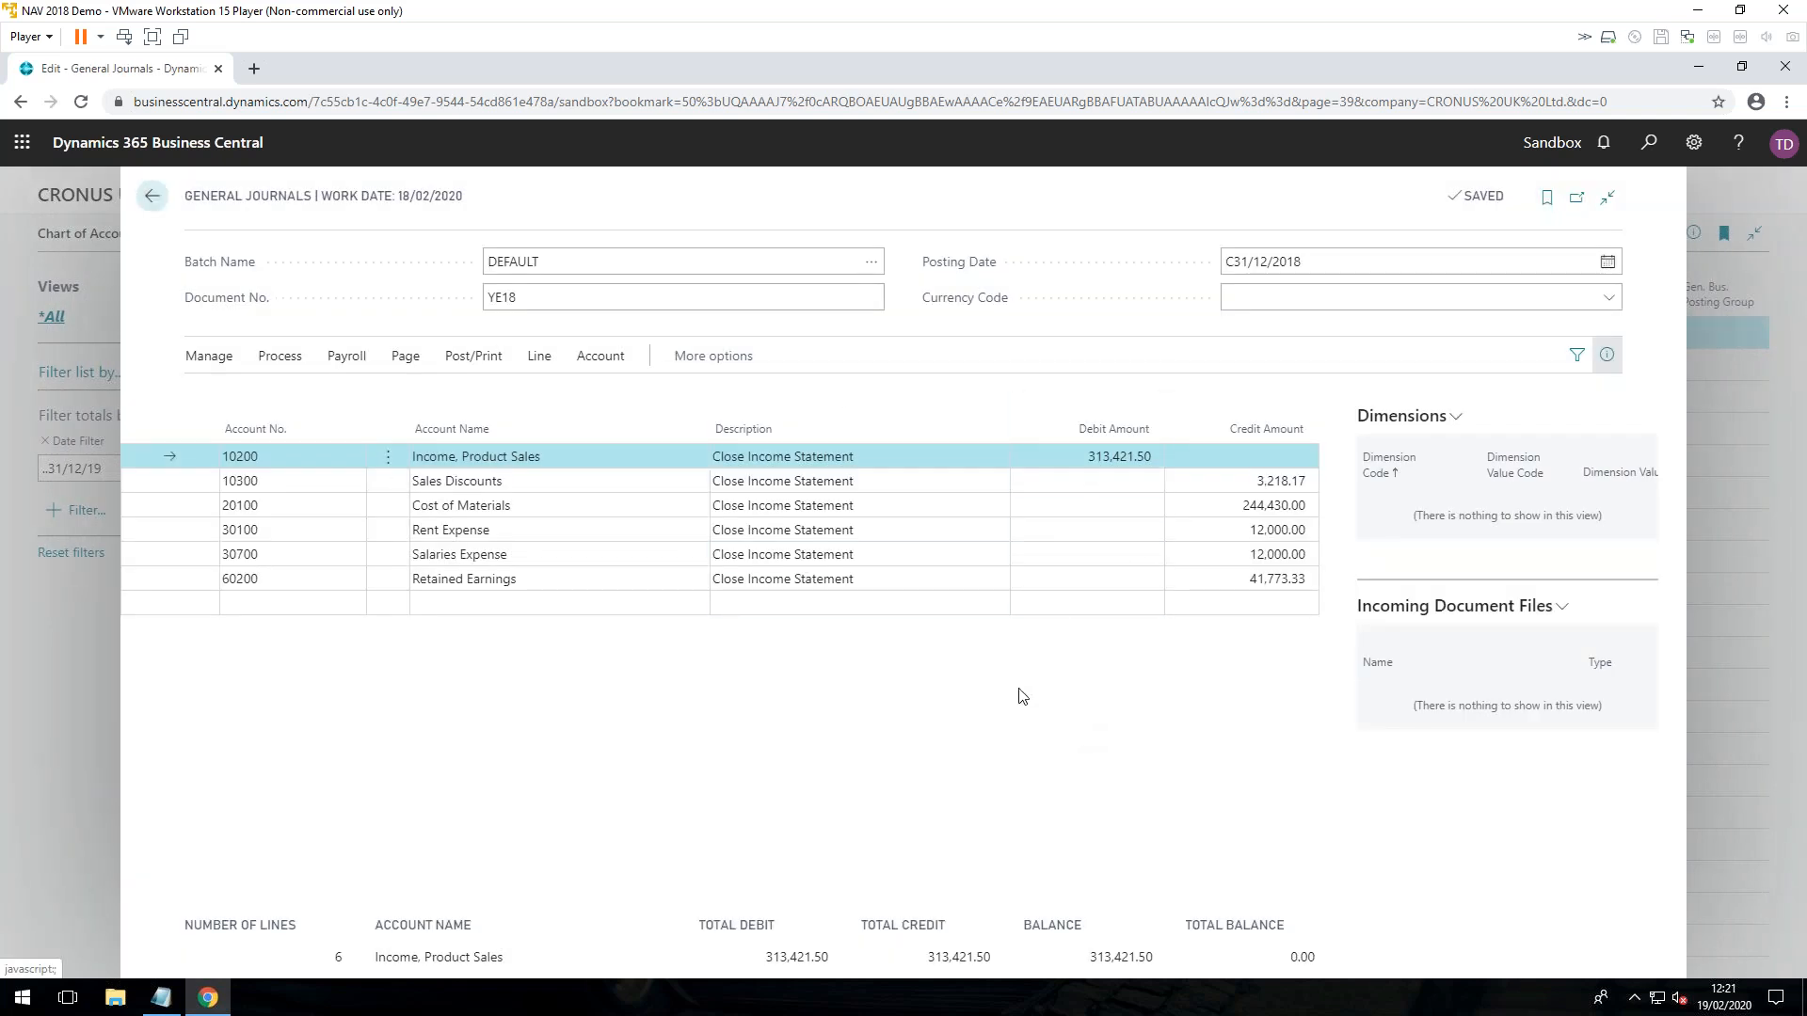
pyautogui.click(152, 201)
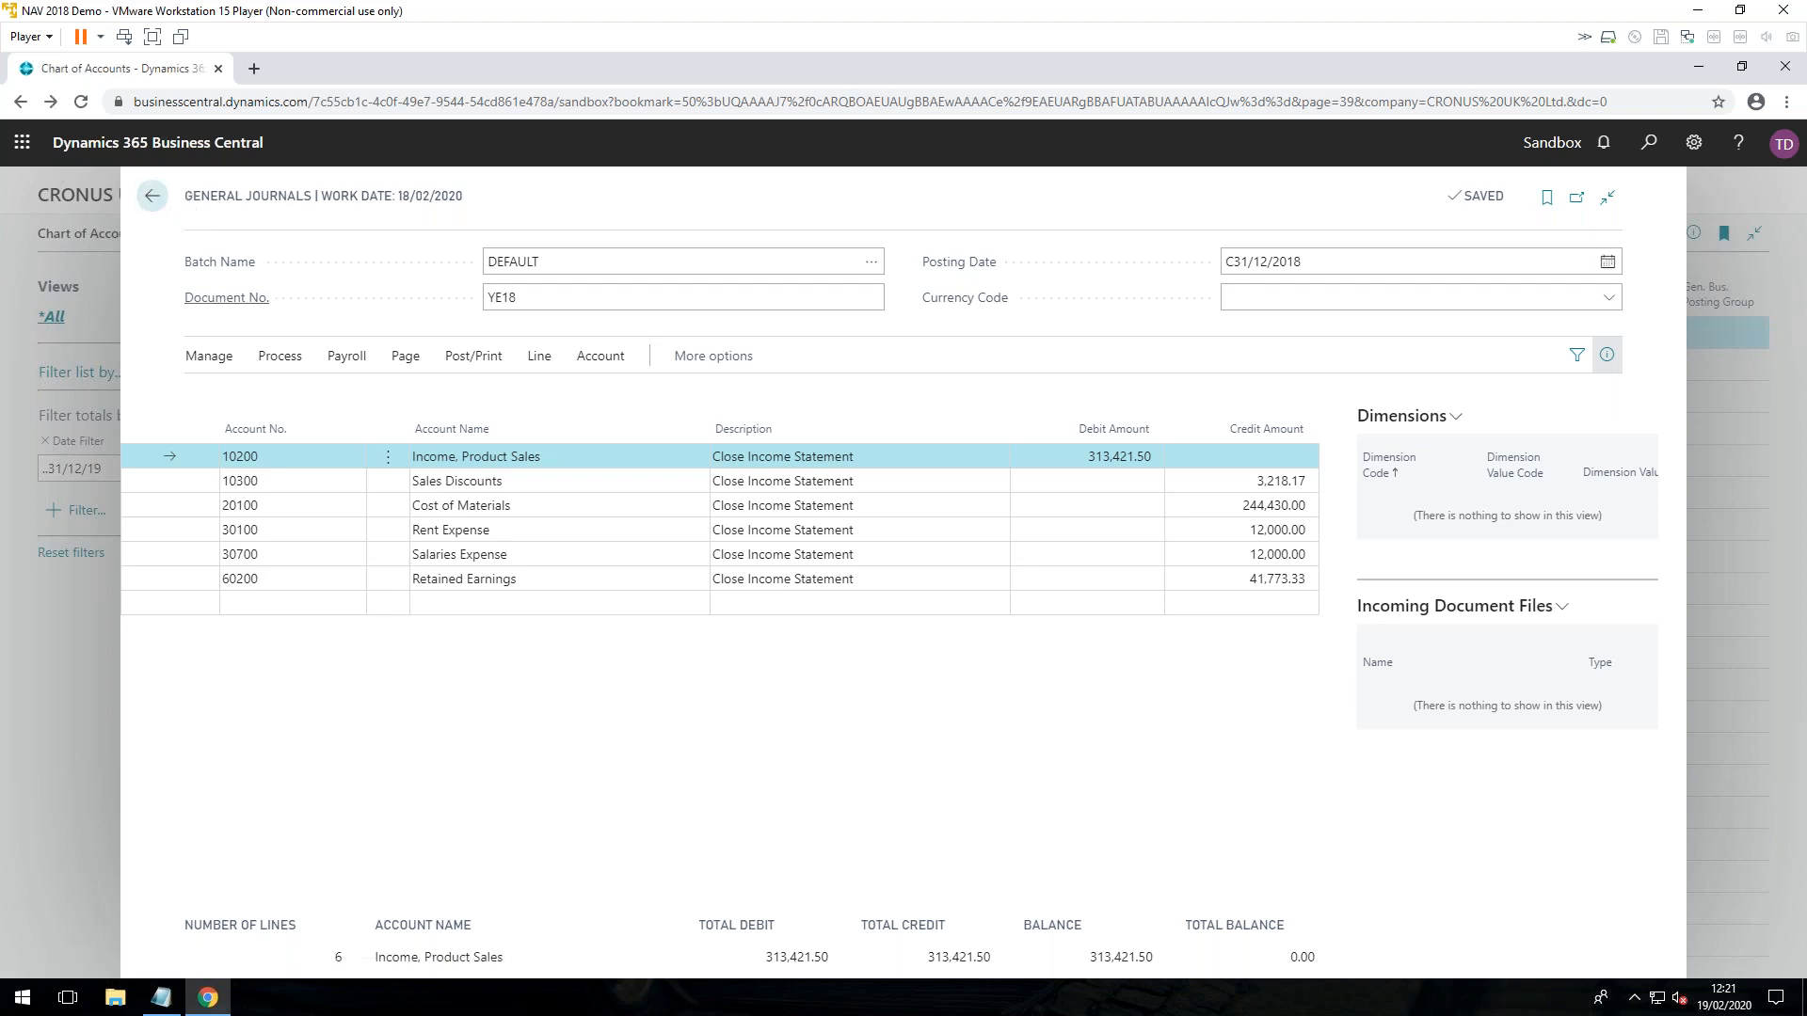